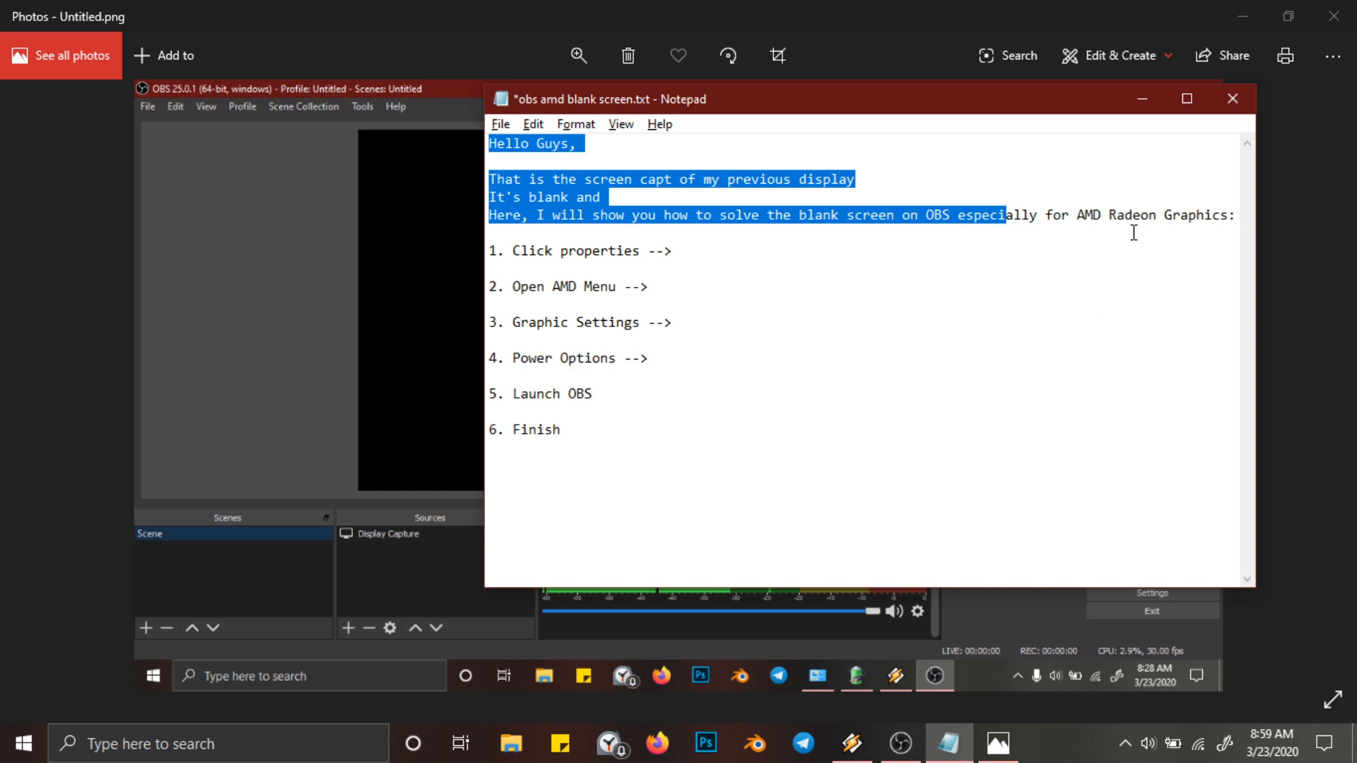
left_click(1109, 253)
left_click(1072, 362)
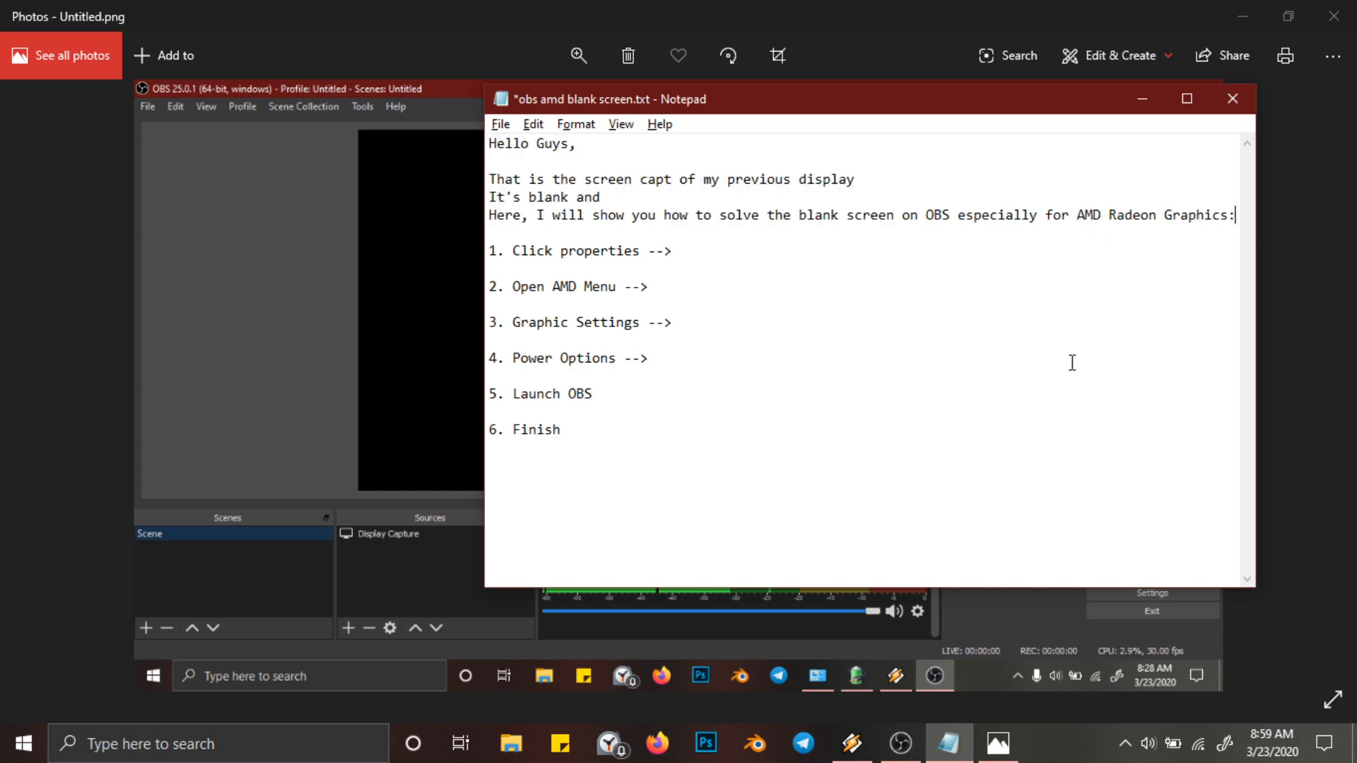
left_click_drag(1079, 216, 1251, 216)
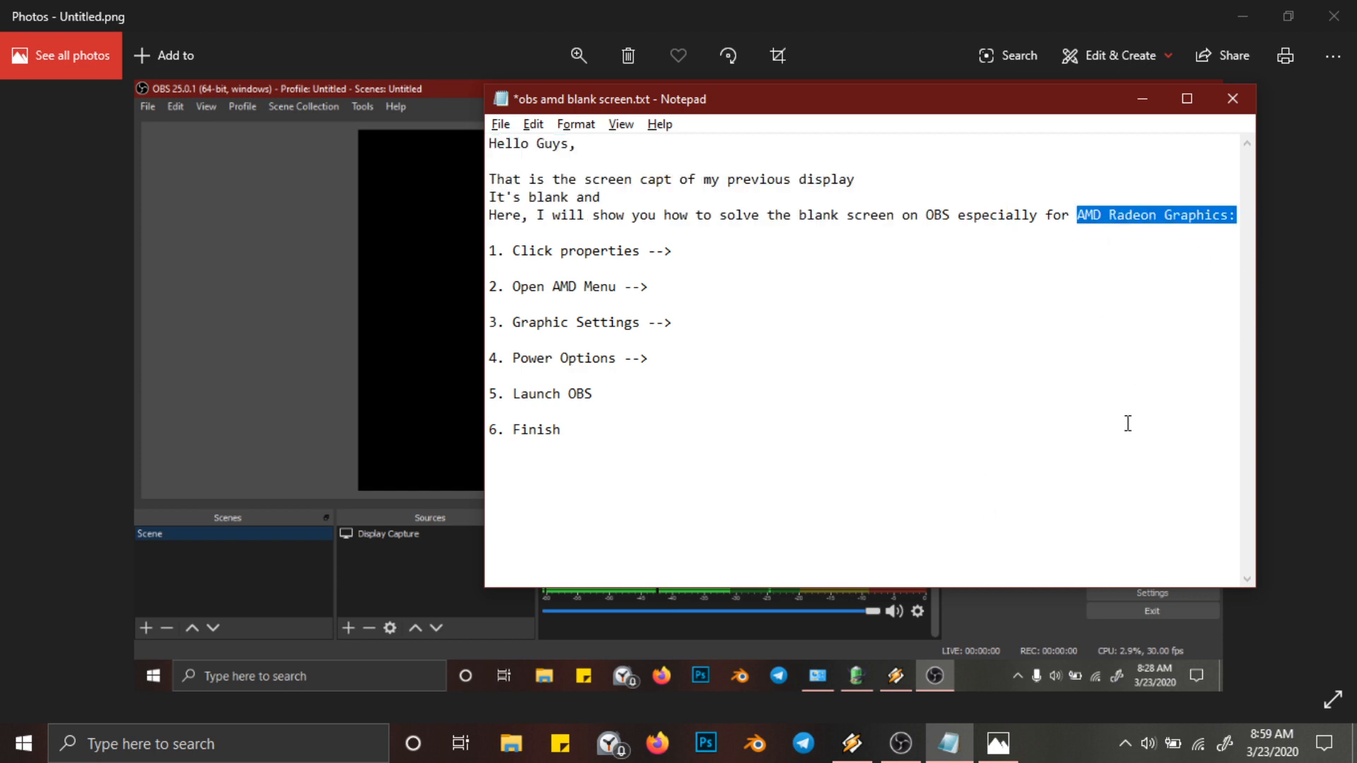
Clear all windows off the desktop and bring back only the "obs amd blank screen.txt" note.
left_click(1353, 749)
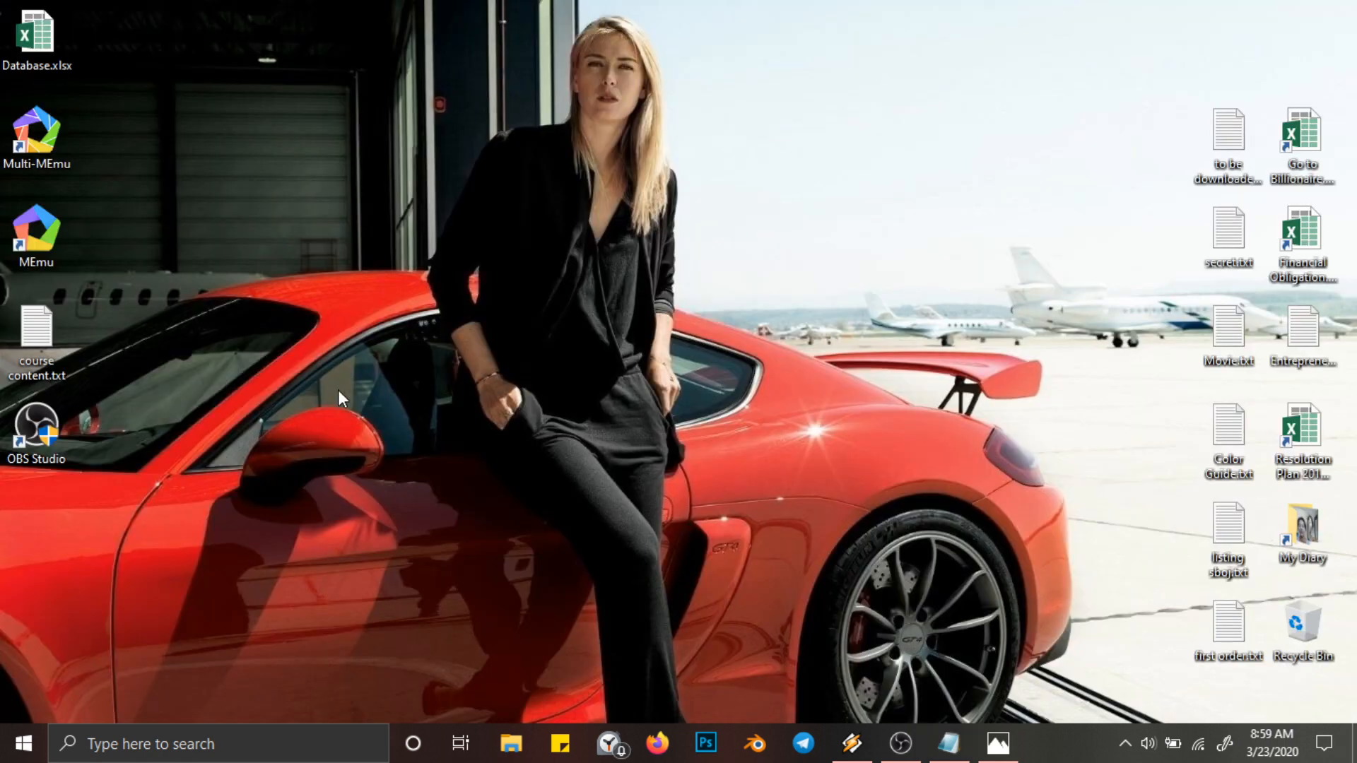
left_click(949, 743)
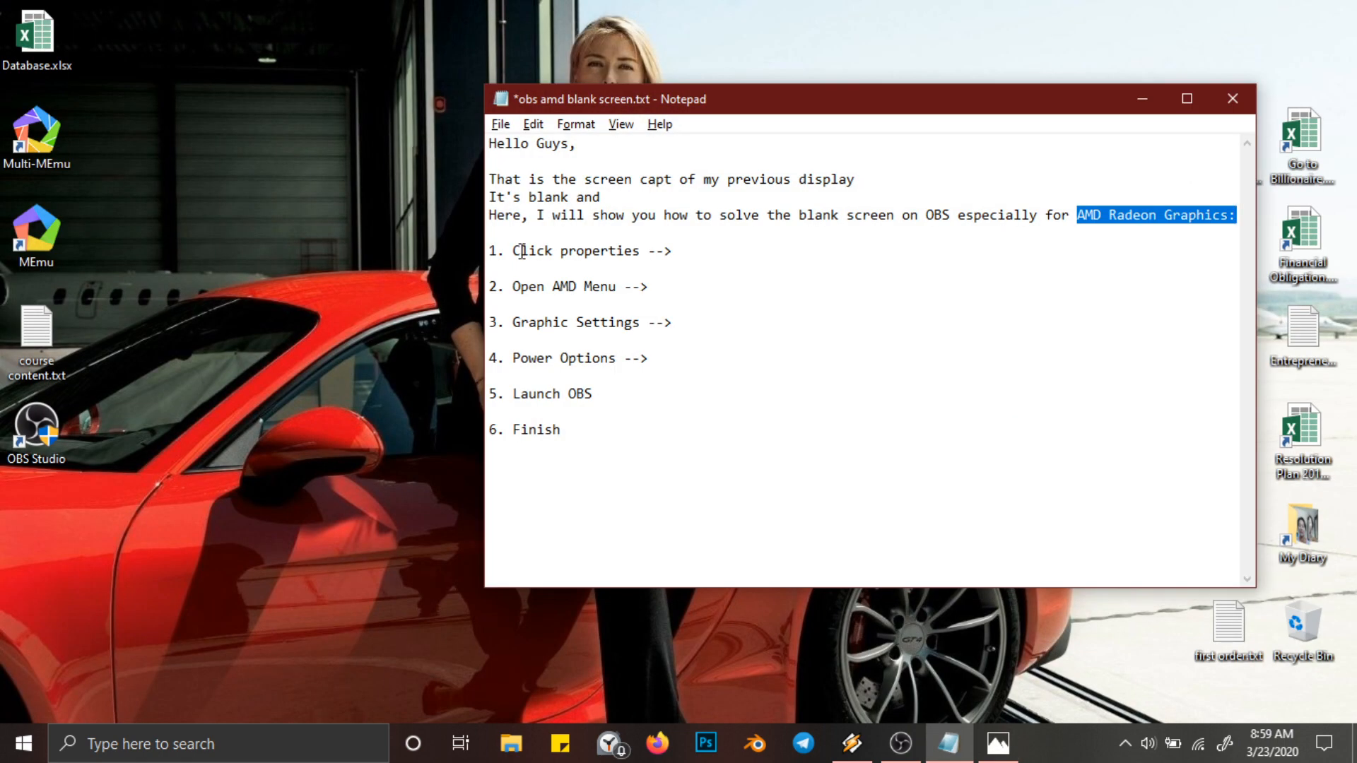
left_click_drag(514, 251, 671, 253)
left_click(675, 256)
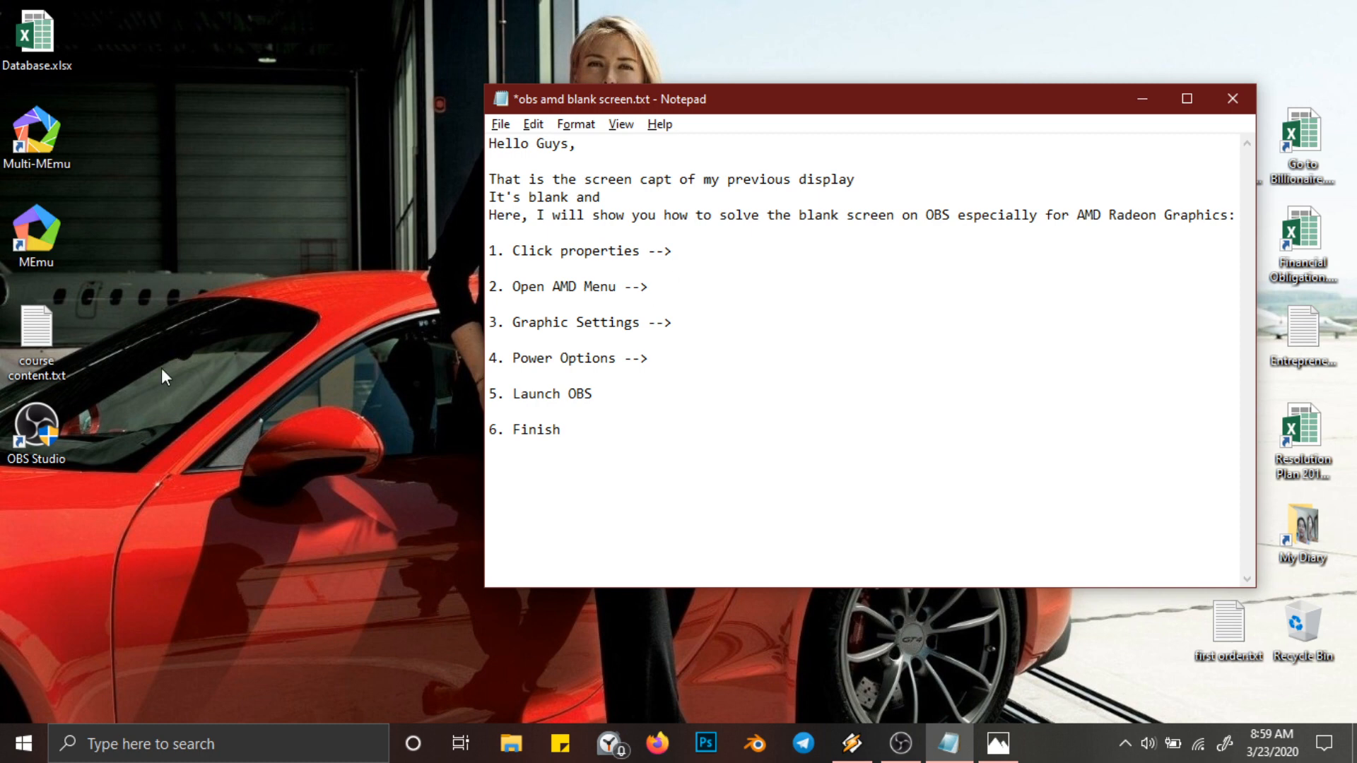
Open the compatibility settings in the properties of the OBS Studio desktop shortcut.
left_click(112, 443)
right_click(47, 432)
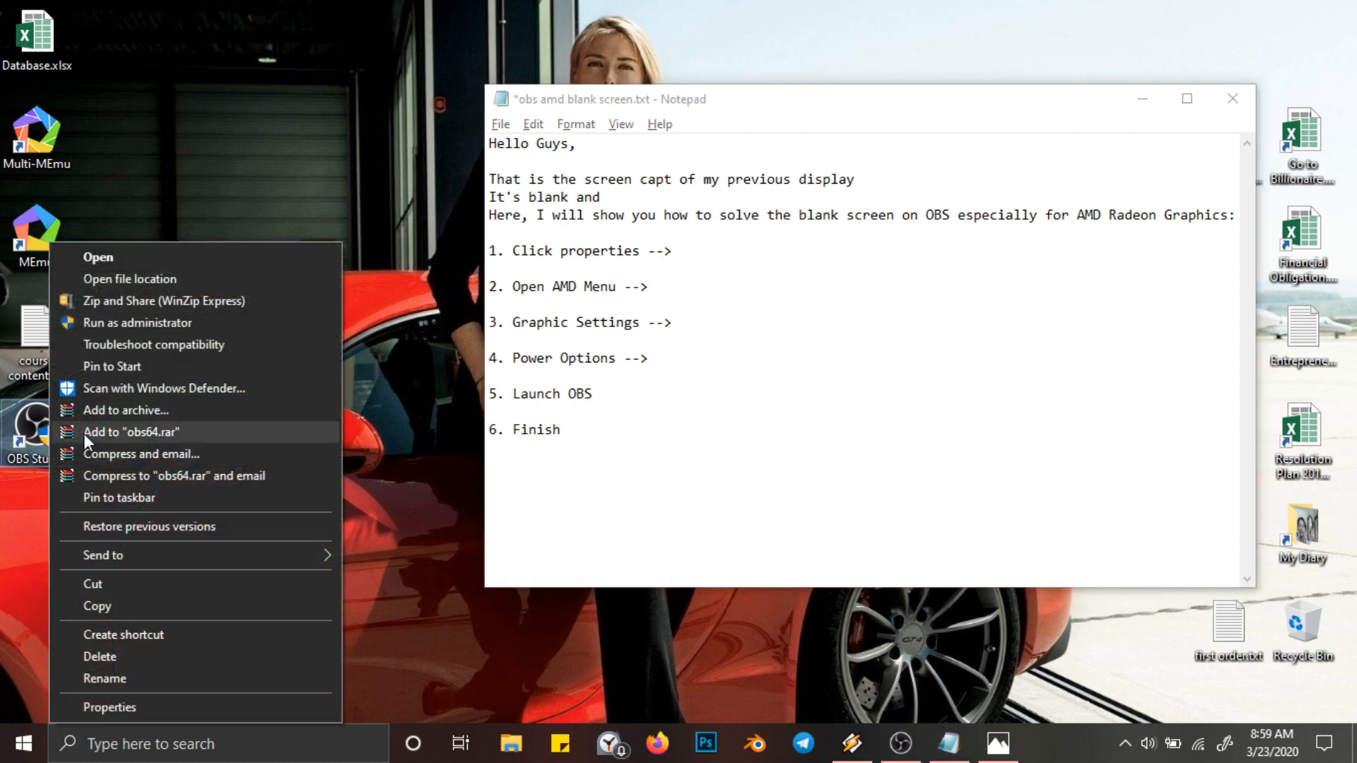
left_click(178, 702)
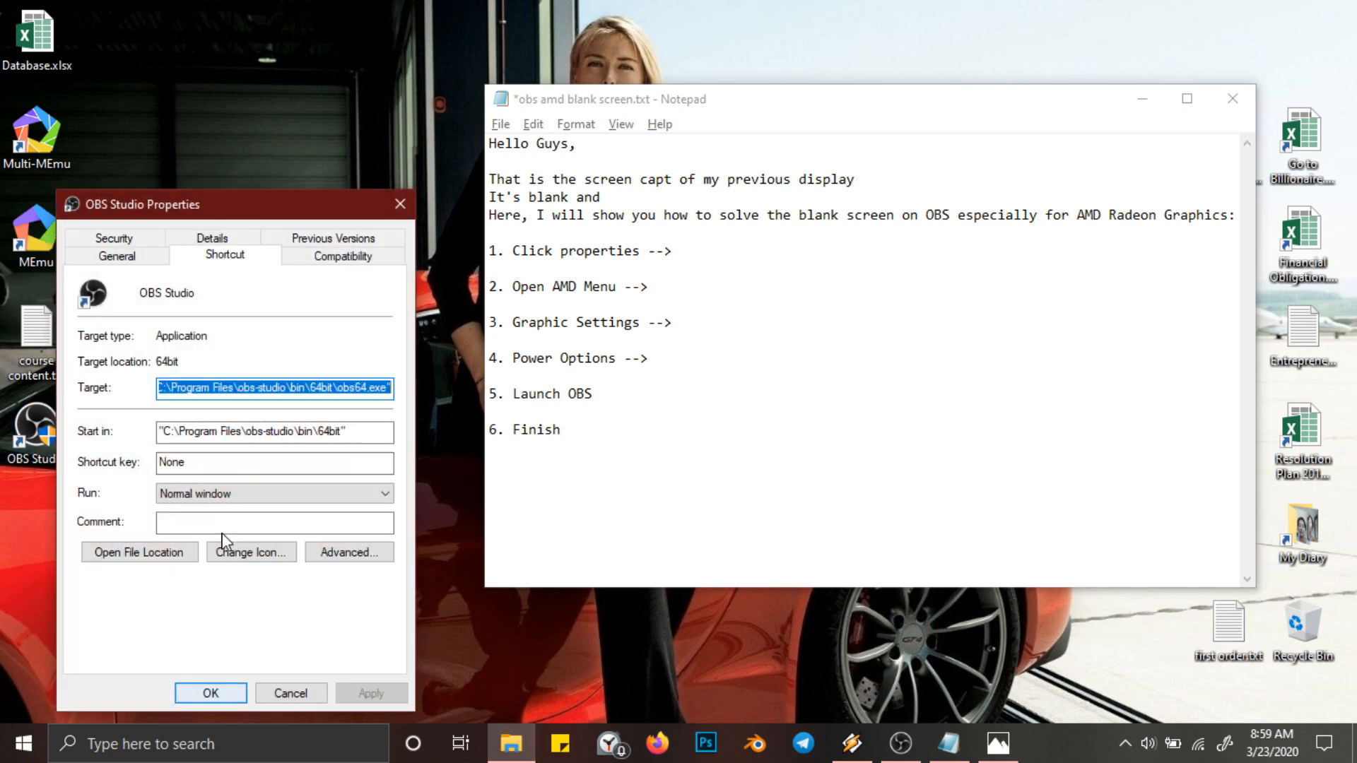
left_click(338, 258)
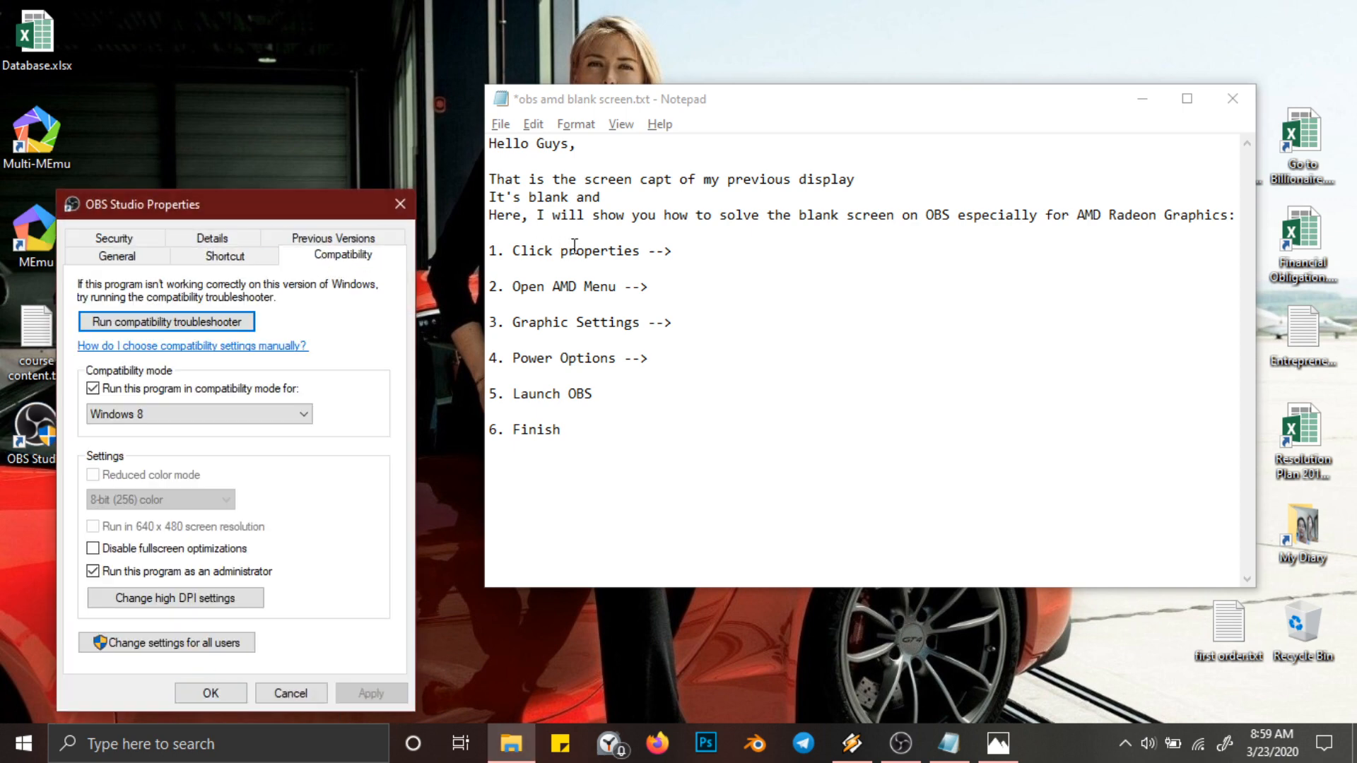
Continue item 1 of the note with "in compatibility the menu run this program in compatibility mode for should".
left_click(699, 255)
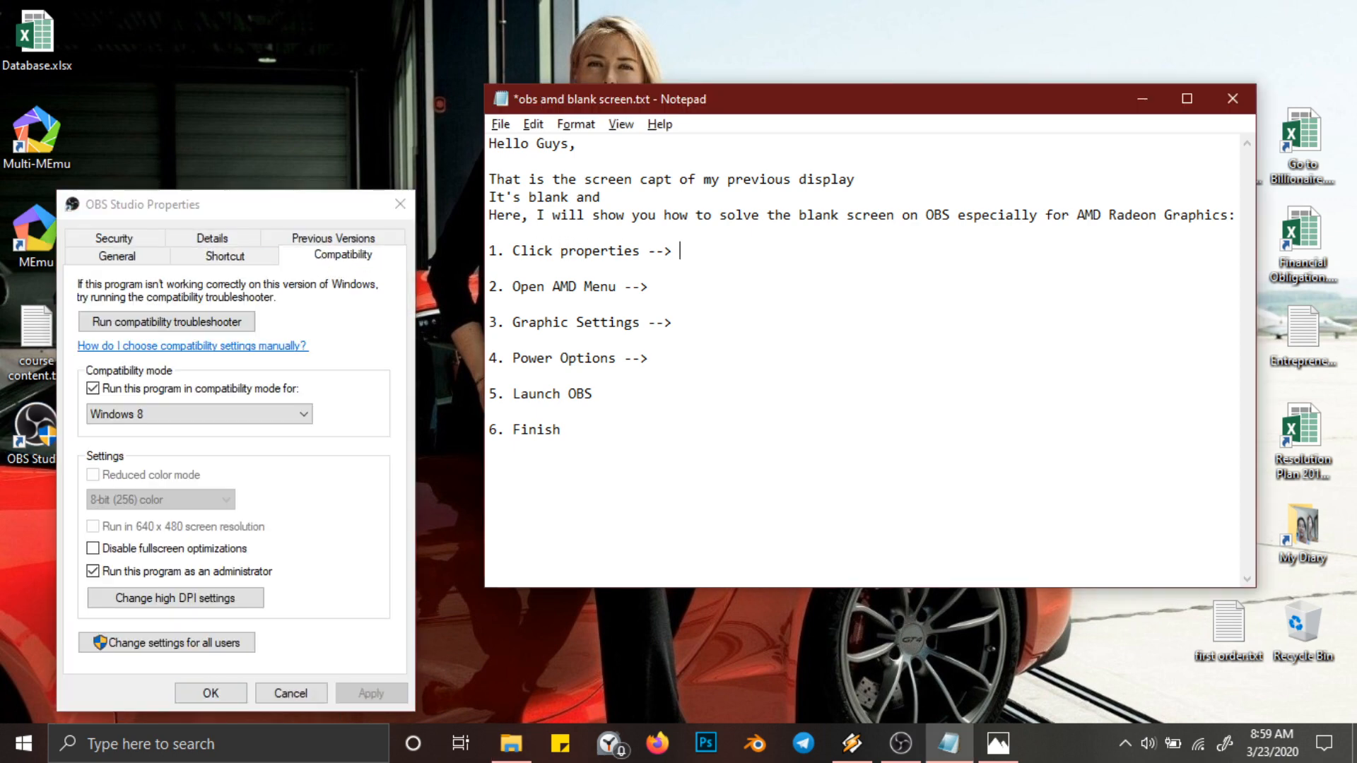
type("in compatibility the")
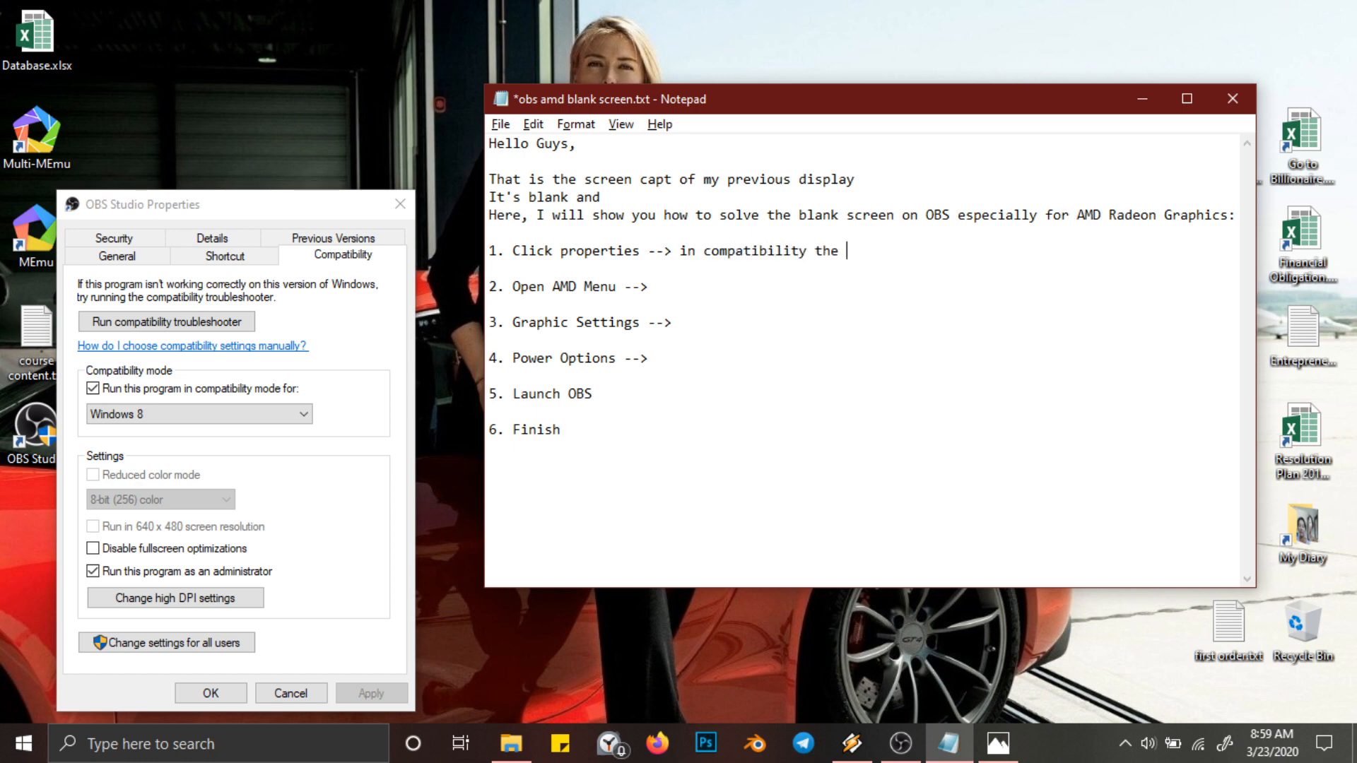
type(" ms")
key("BackSpace")
key("BackSpace")
type("menu run this program ")
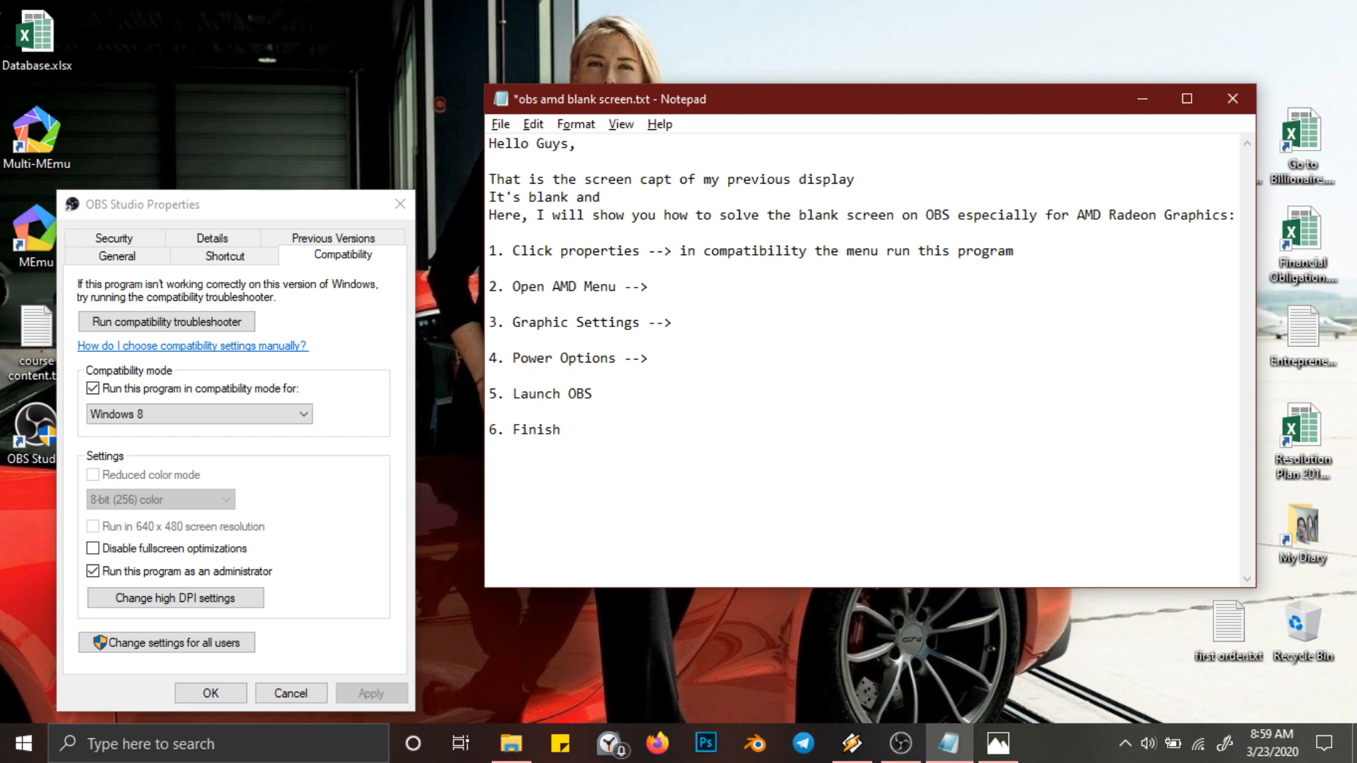
type("in compatibility mo")
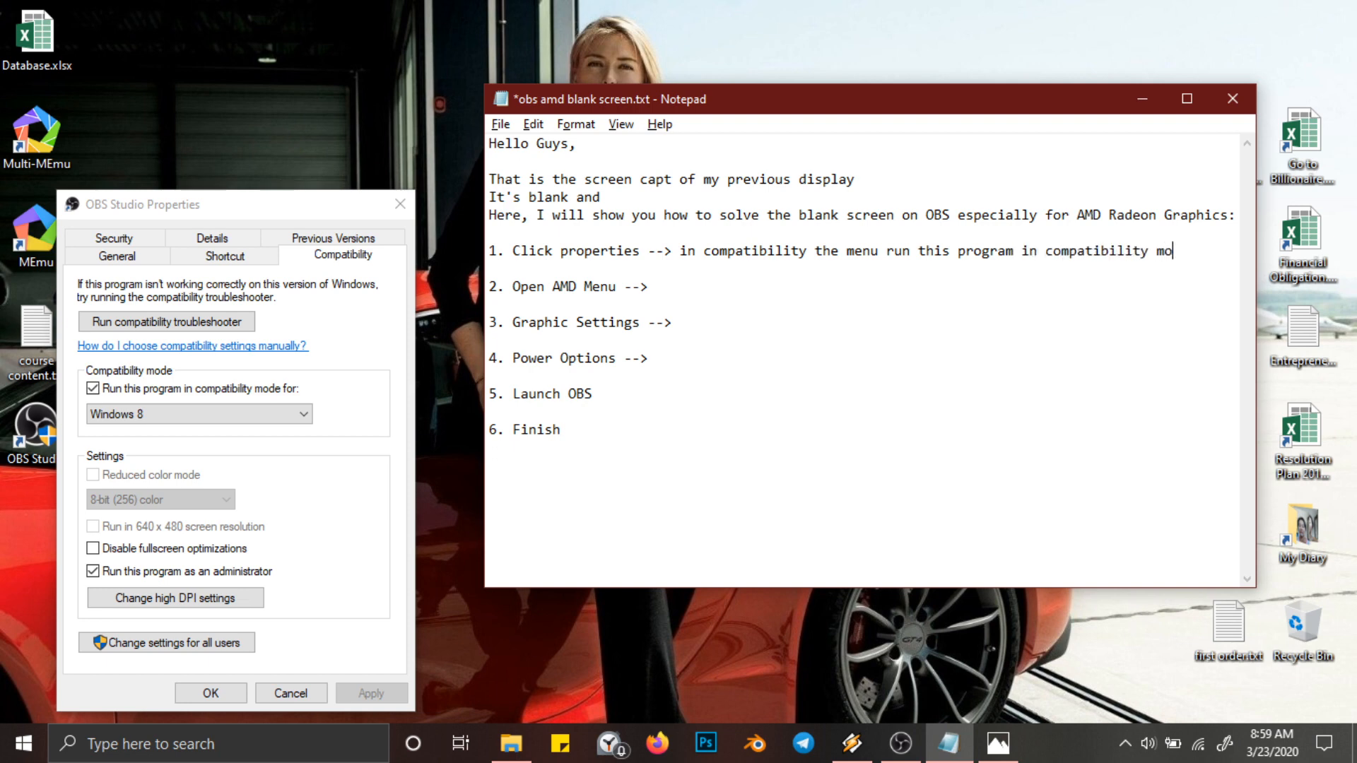
type("de for should")
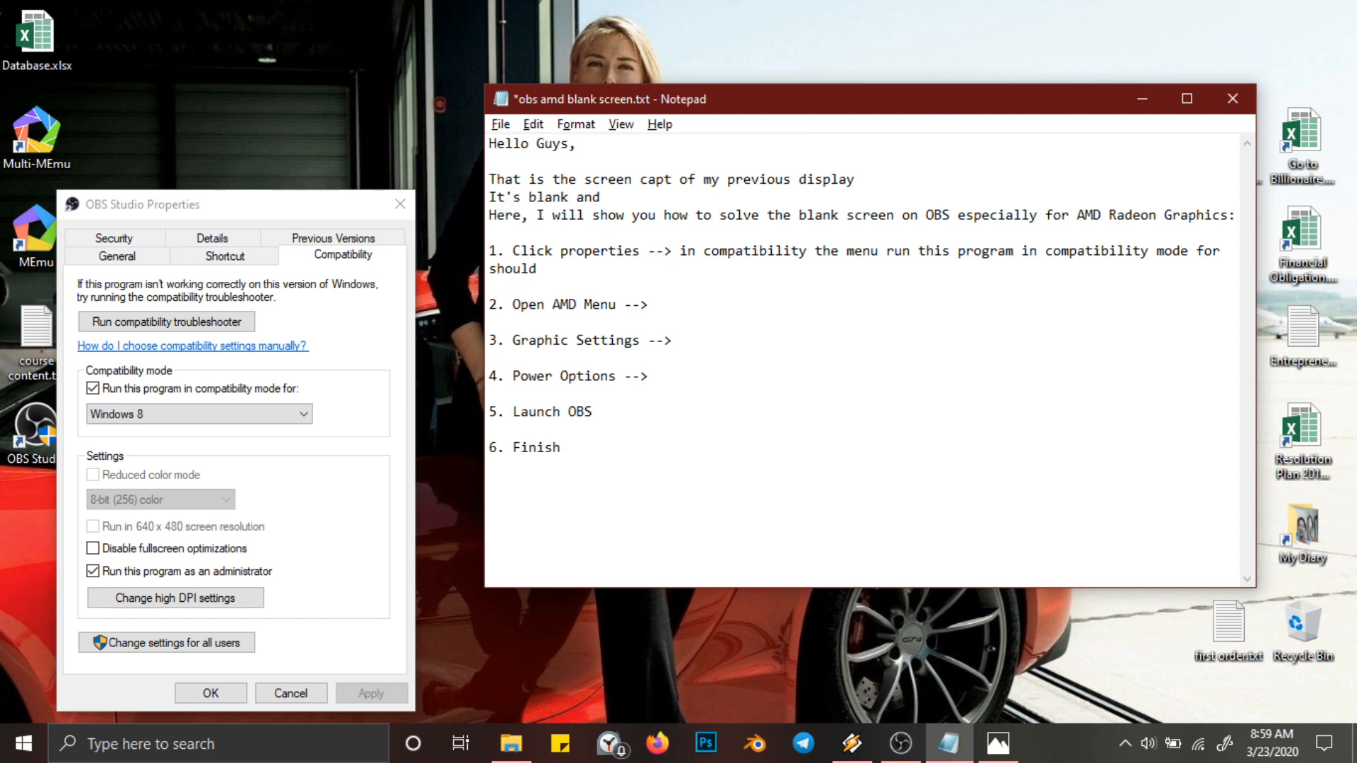
Indent the second line of item 1 before "should" and complete it with "be checked and choose windows 8 or 7".
key("Tab")
type("be chec")
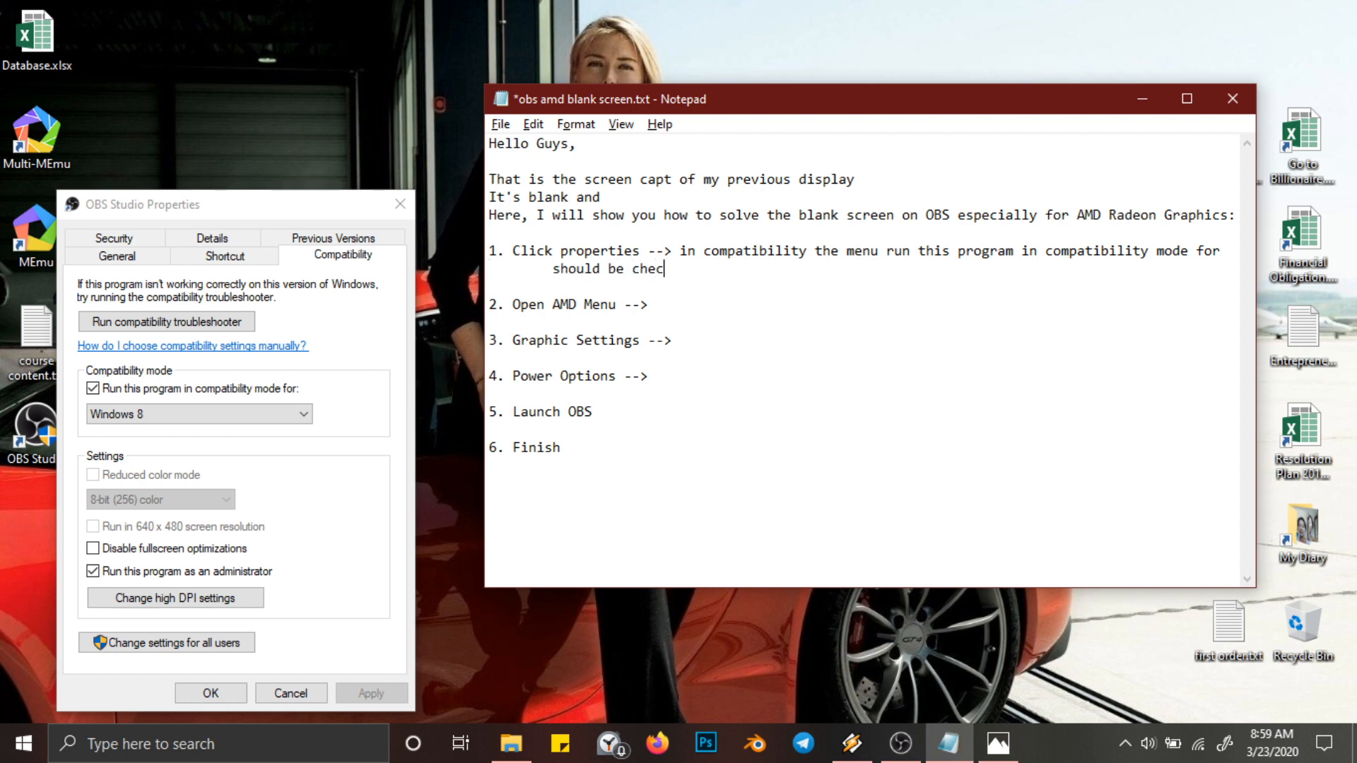
type("ked and choose windows")
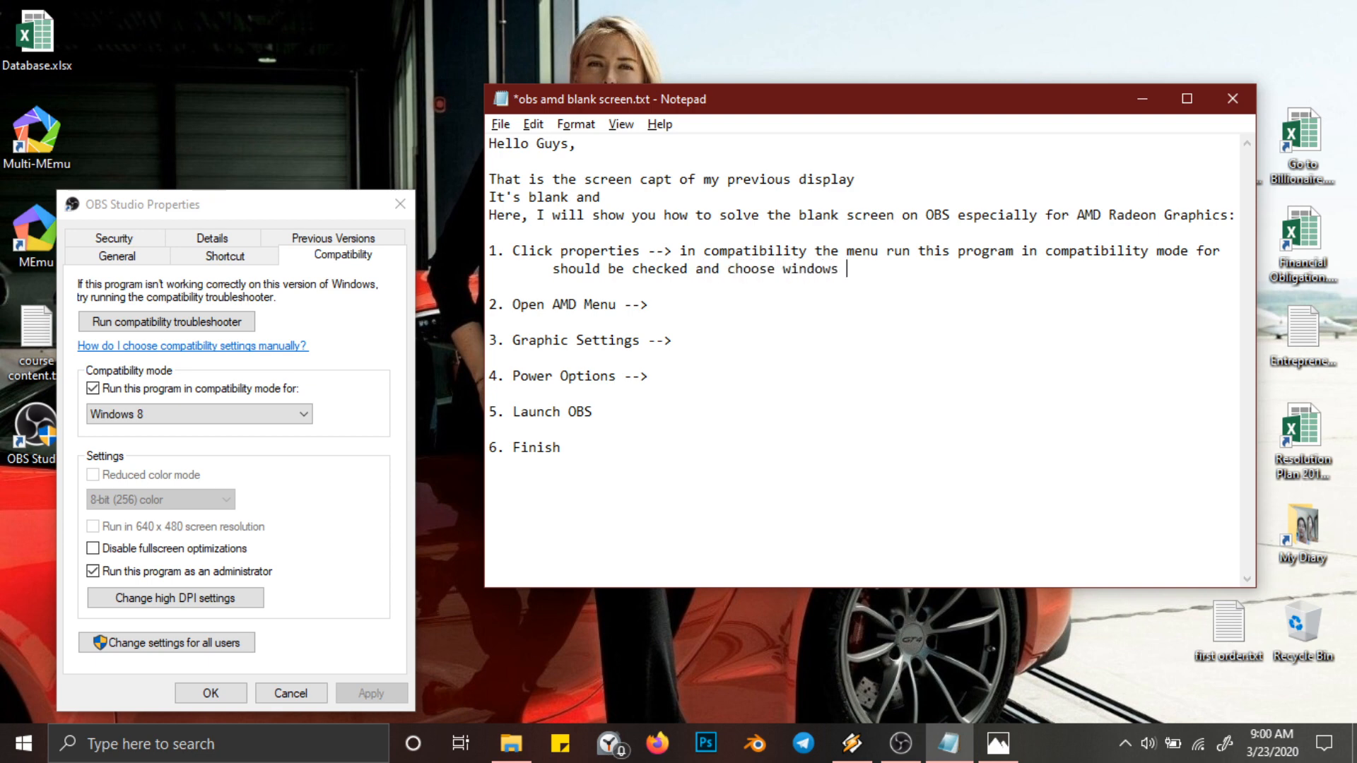
type(" 9")
key("BackSpace")
type("8 or 7")
Set OBS Studio to run in compatibility mode for Windows 8 and apply the setting.
left_click(248, 389)
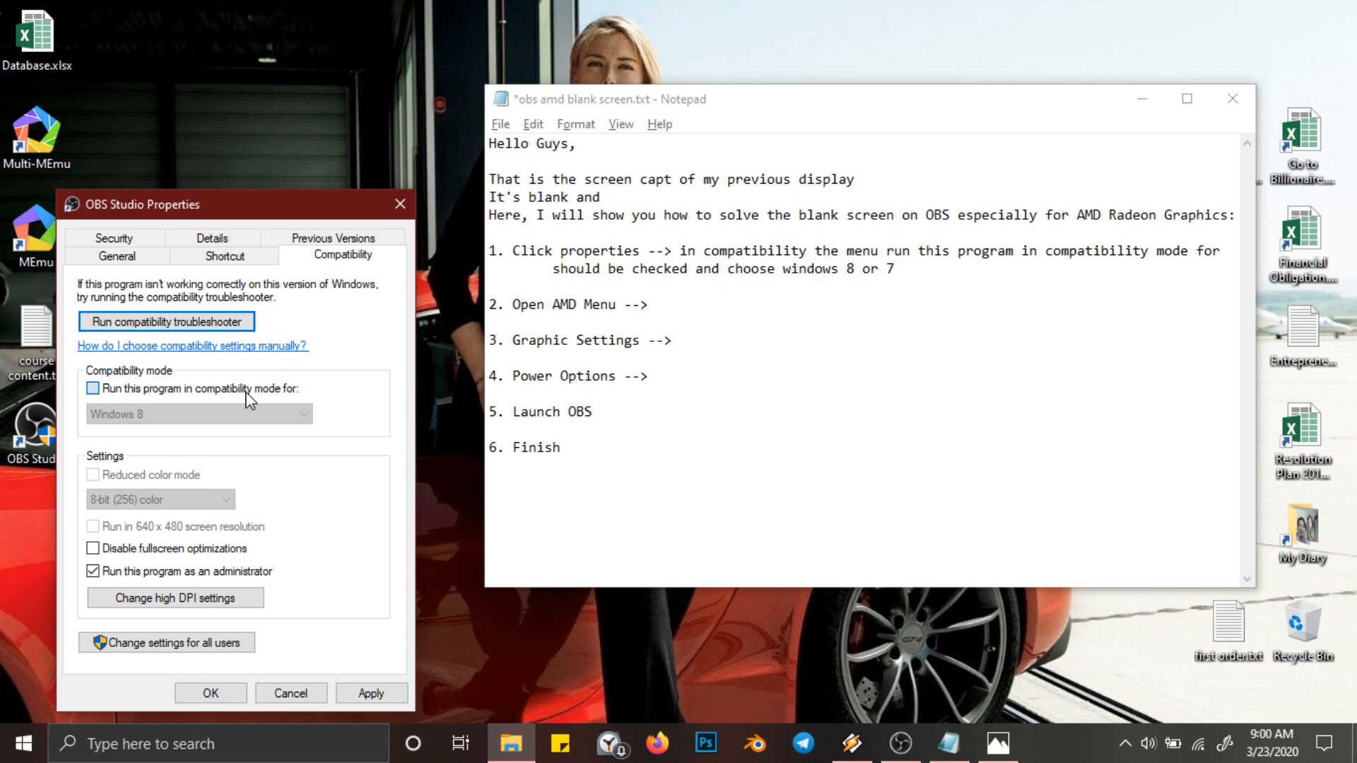
left_click(92, 388)
left_click(167, 416)
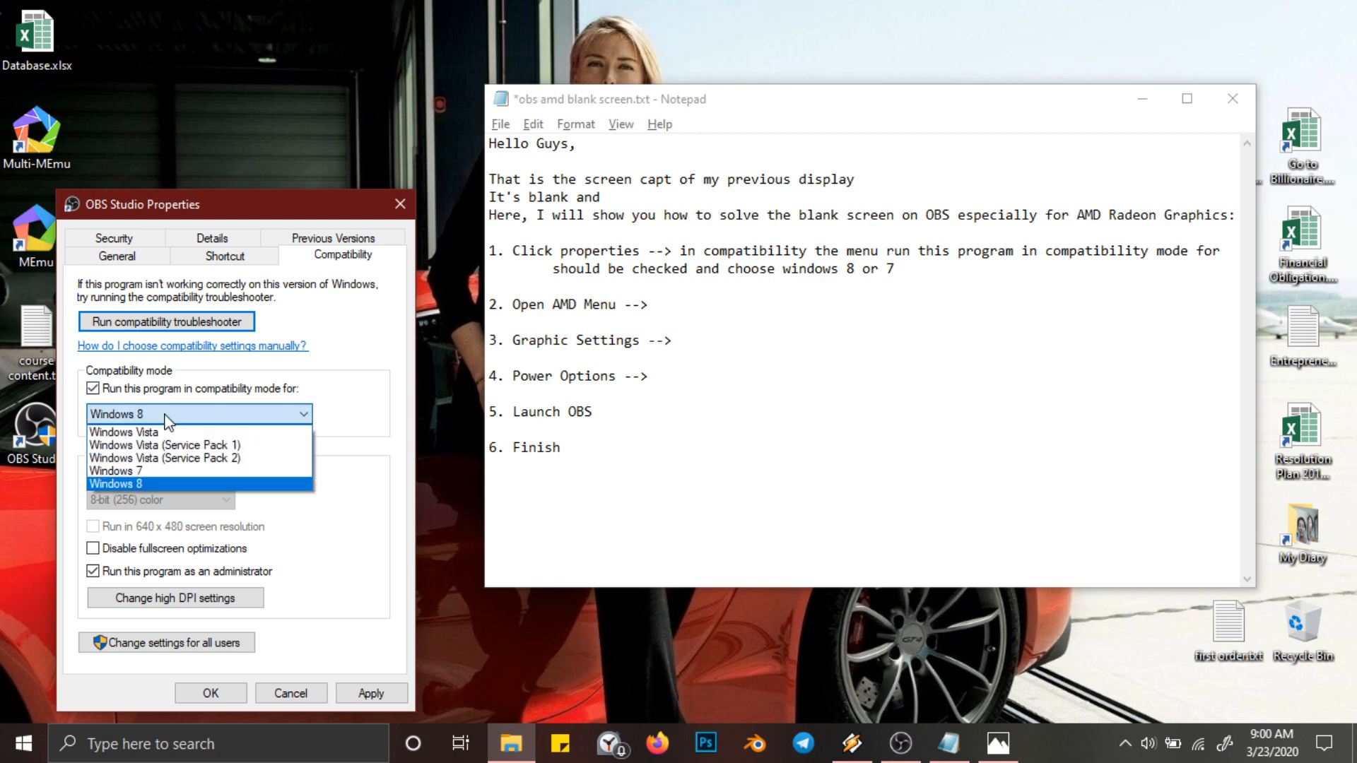
left_click(171, 483)
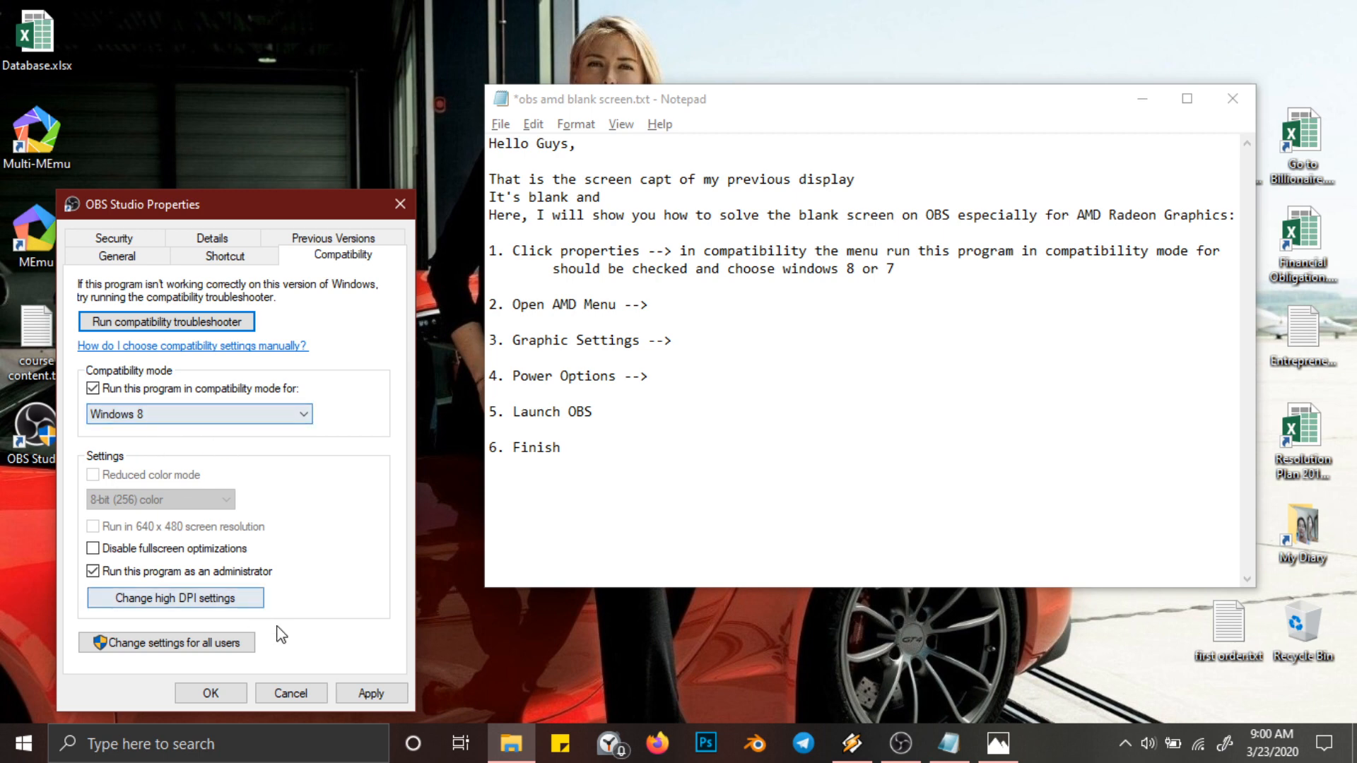
left_click(364, 696)
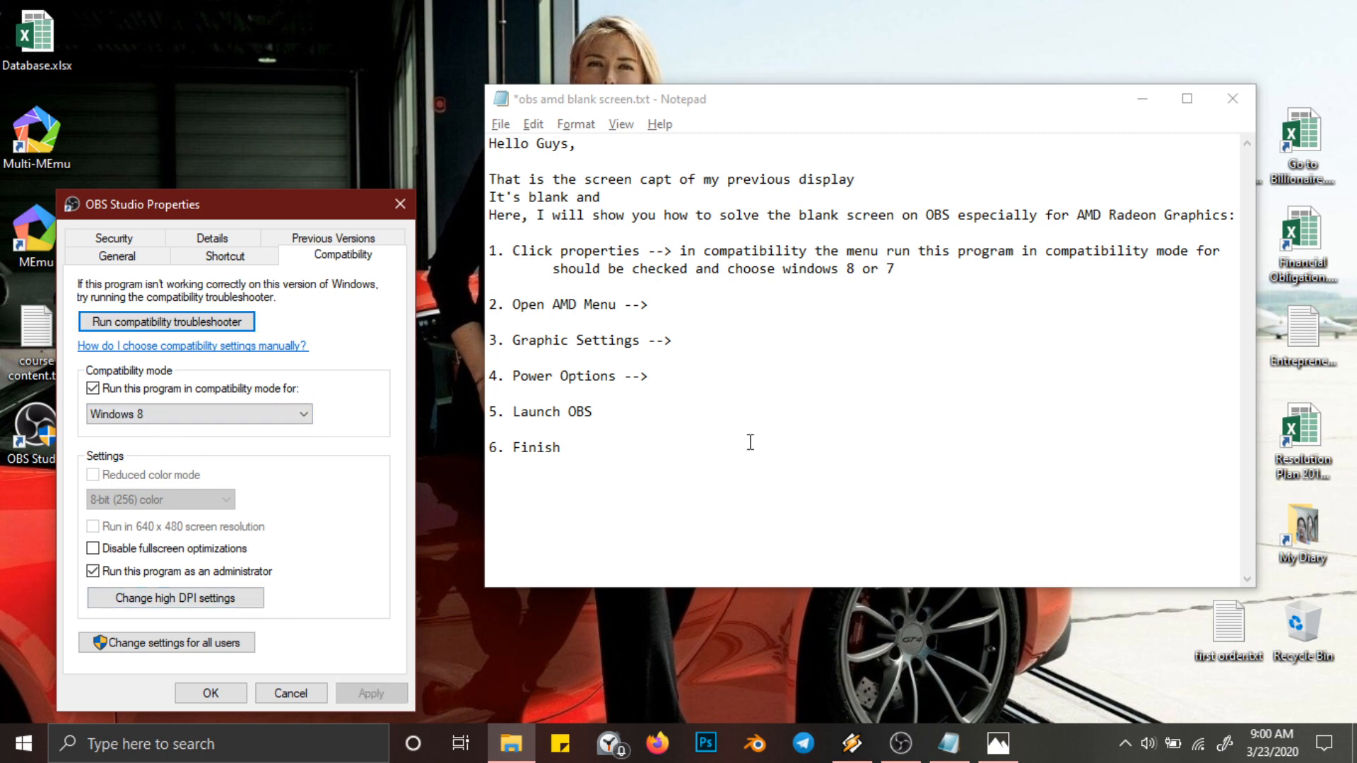
Append "--> apply" to item 1 of the note and confirm the OBS Studio properties to close them.
left_click(938, 263)
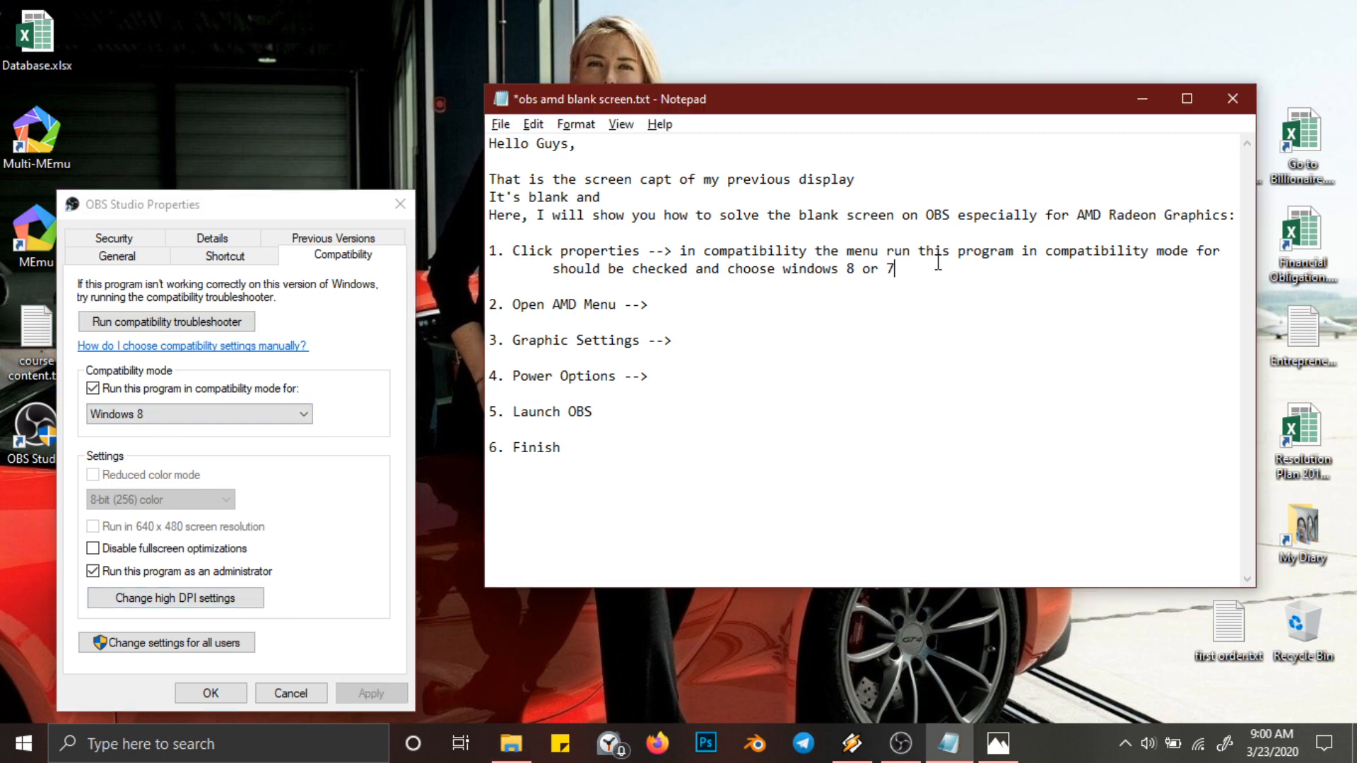
type("--> apply")
left_click(207, 694)
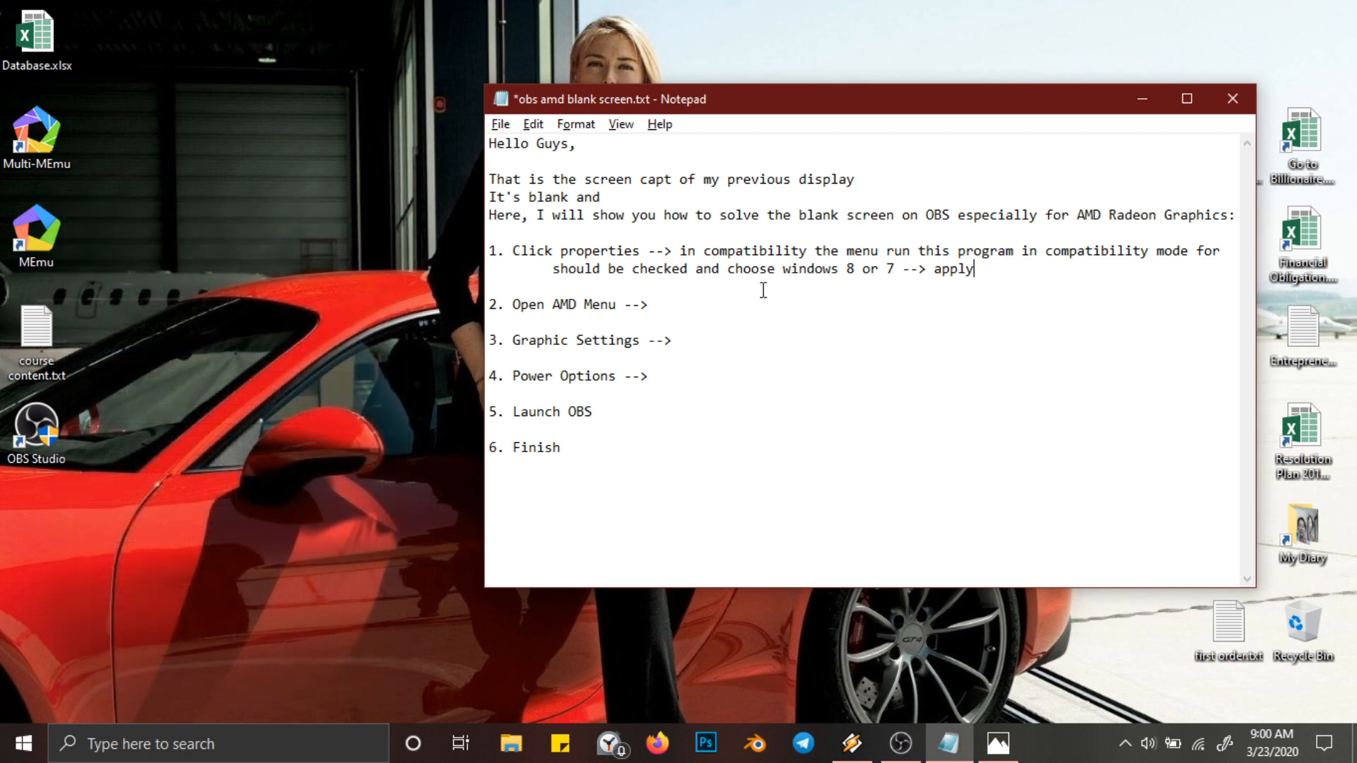
Highlight the "Open AMD Menu" item in the note and open AMD Radeon Settings from the desktop.
left_click_drag(522, 311, 626, 309)
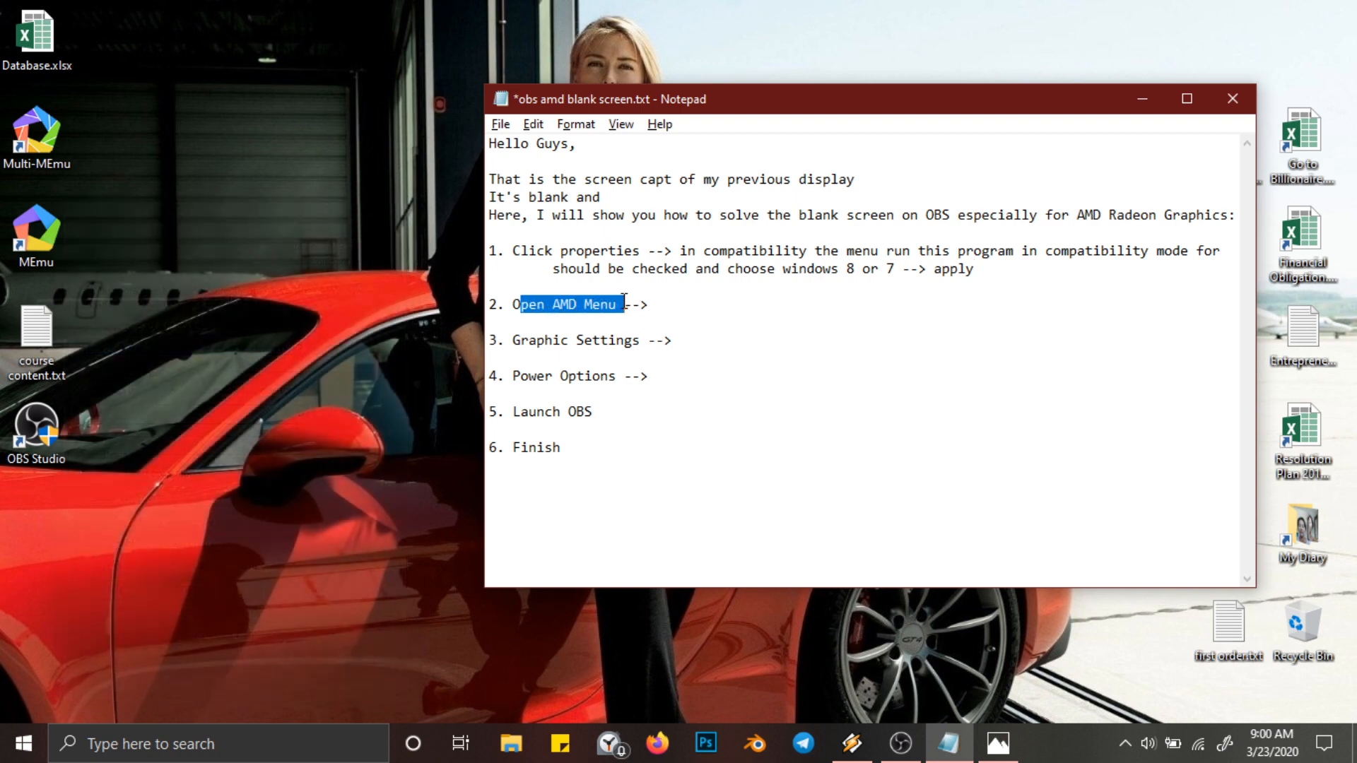
right_click(227, 250)
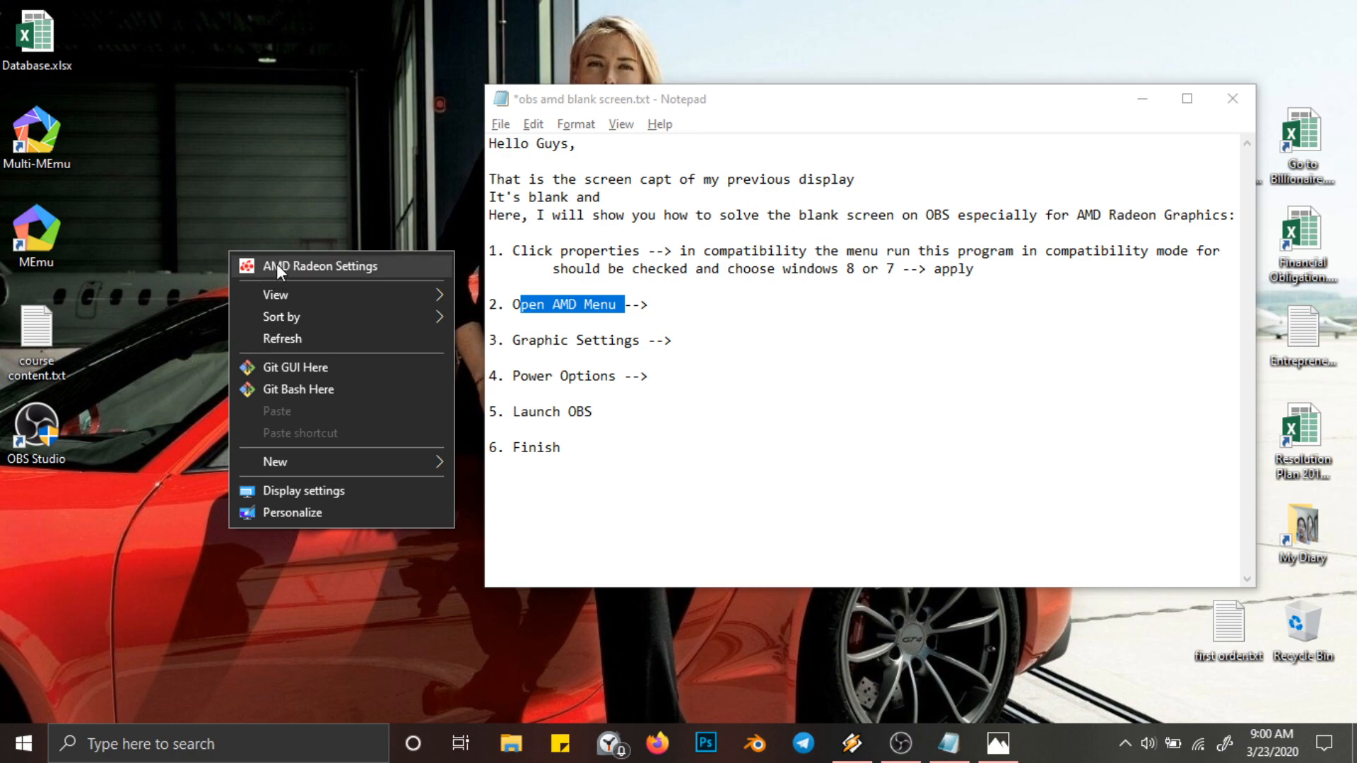
left_click(277, 266)
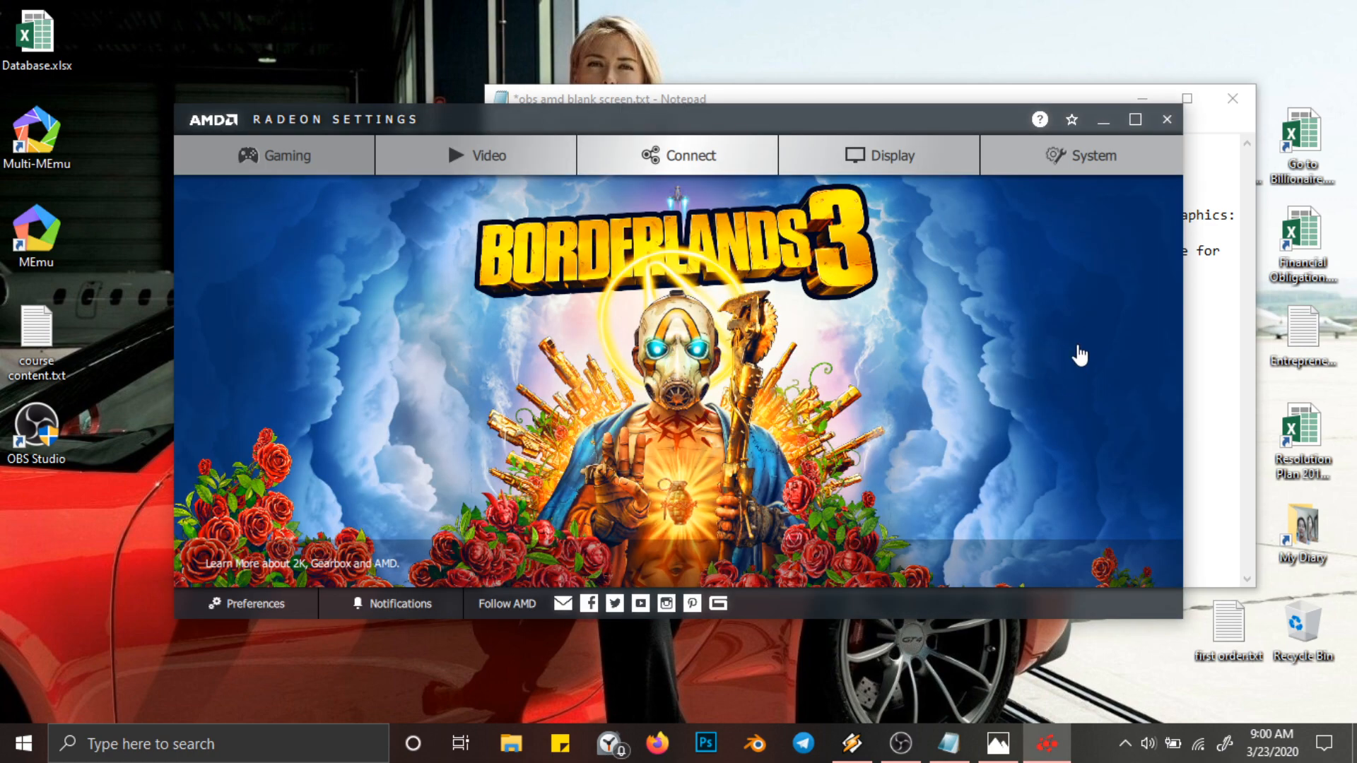
Extend item 2 of the note, "Open AMD Menu", with "click system -->".
left_click(1218, 401)
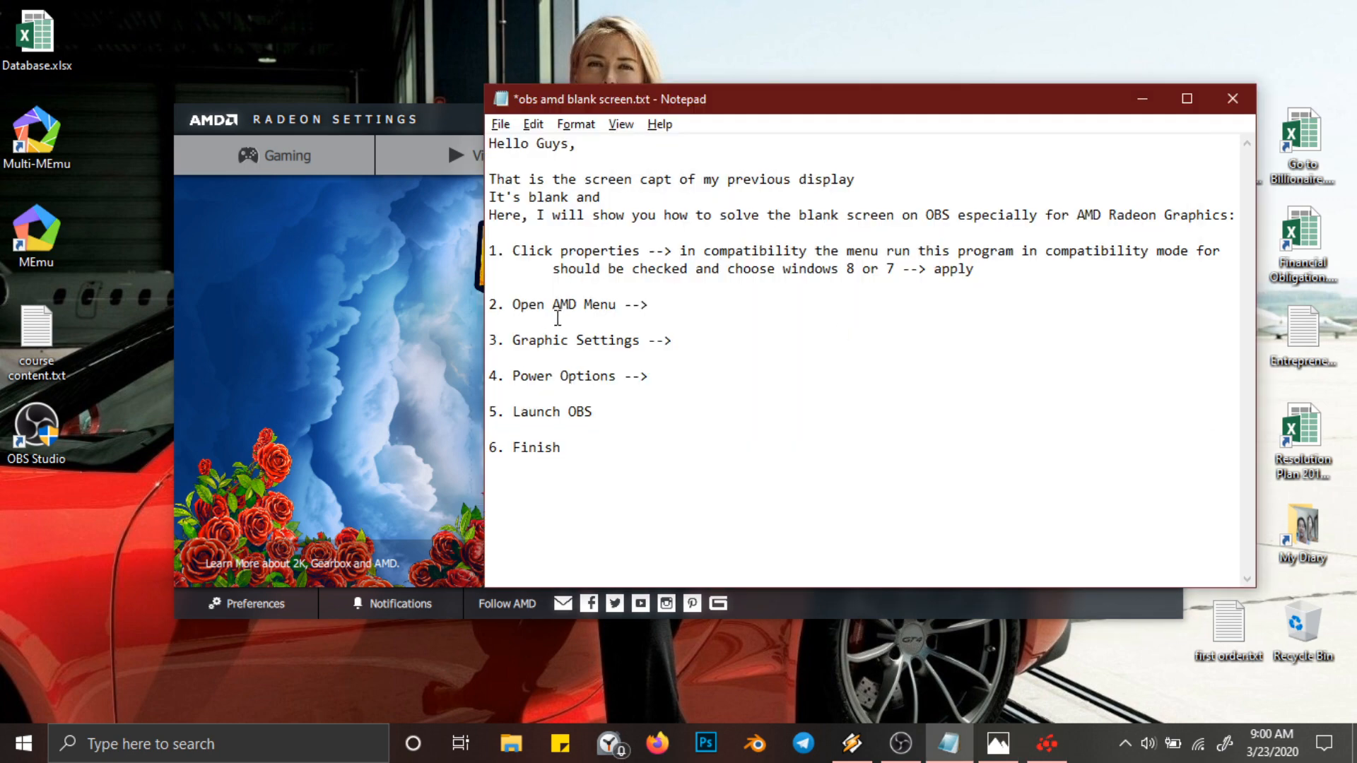
left_click(673, 312)
type("click system")
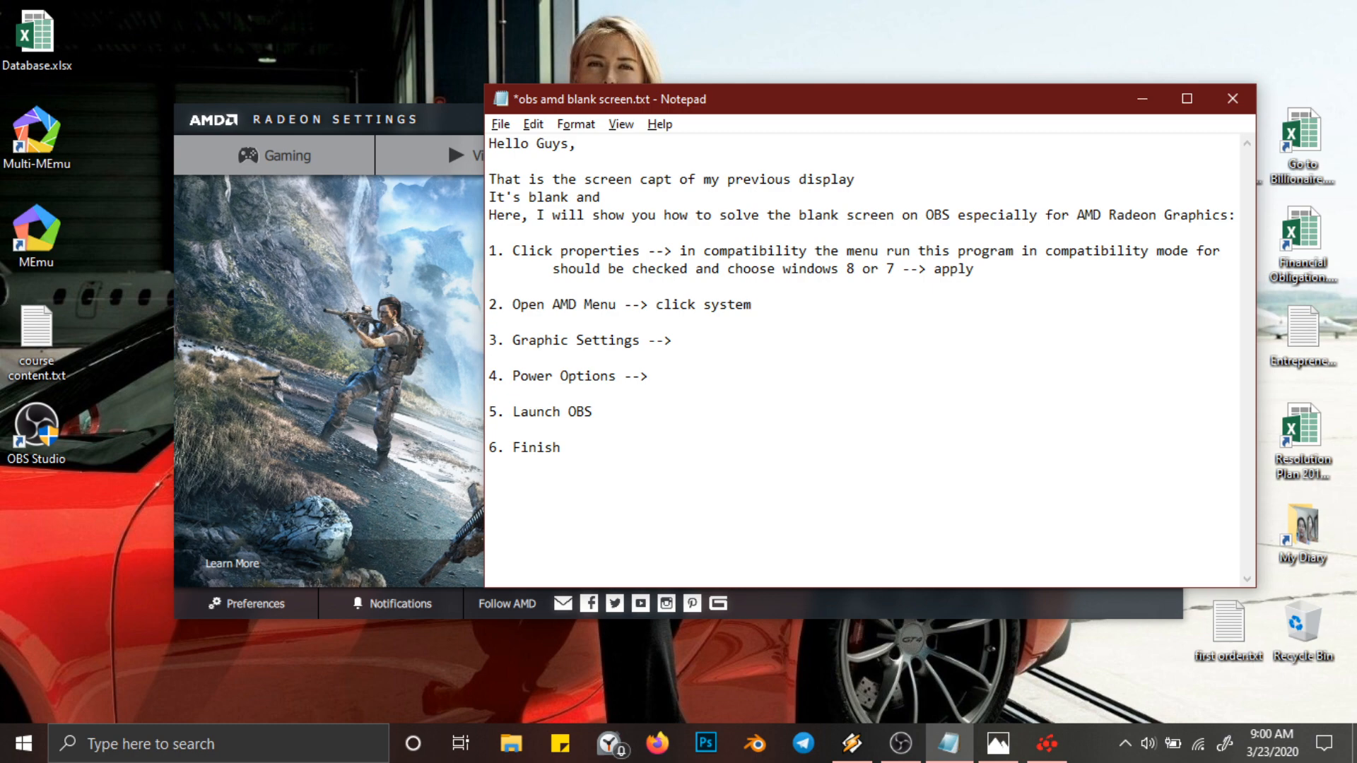
type(" -->")
Show the System section of AMD Radeon Settings and move the Notepad window clear of its category headings.
left_click(421, 117)
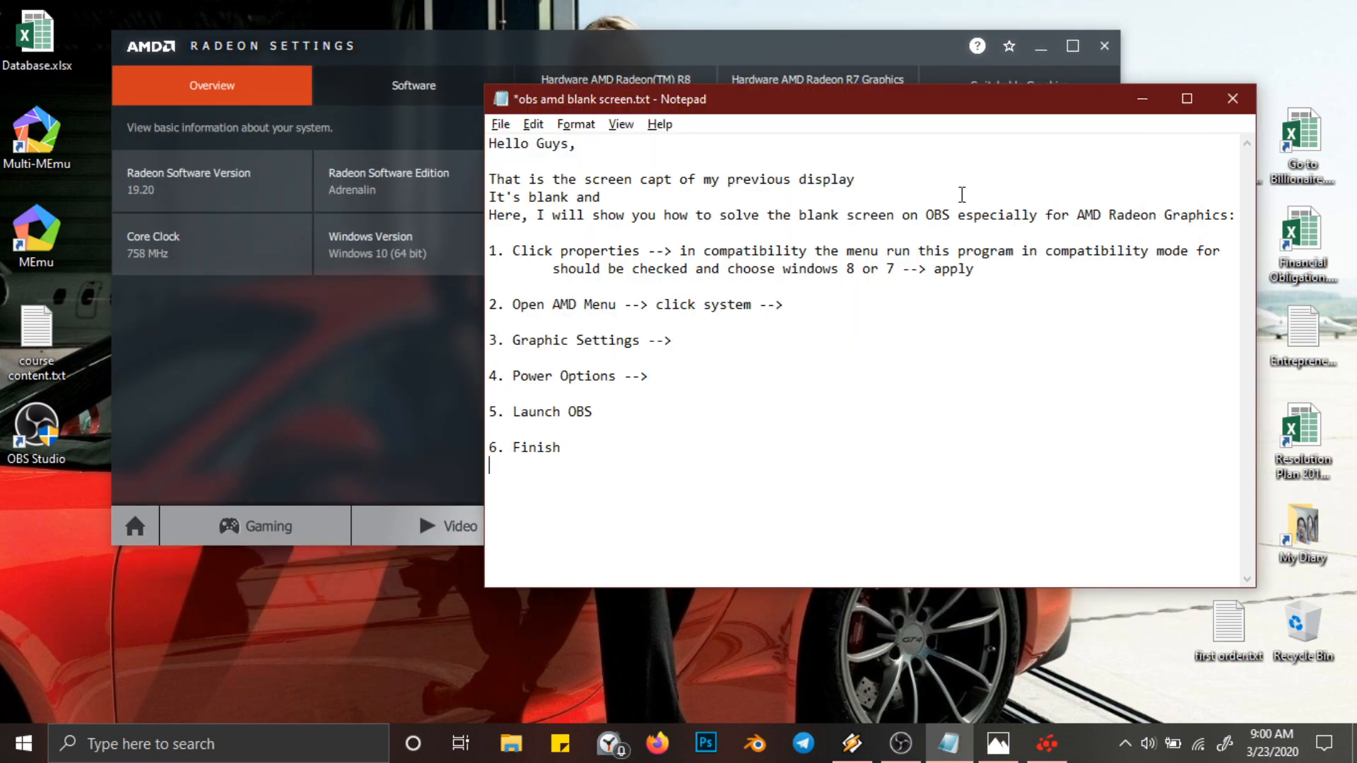
left_click(1181, 492)
left_click_drag(841, 114, 748, 249)
Continue item 2 of the note with "in switchable graphics find obs menu".
left_click(715, 440)
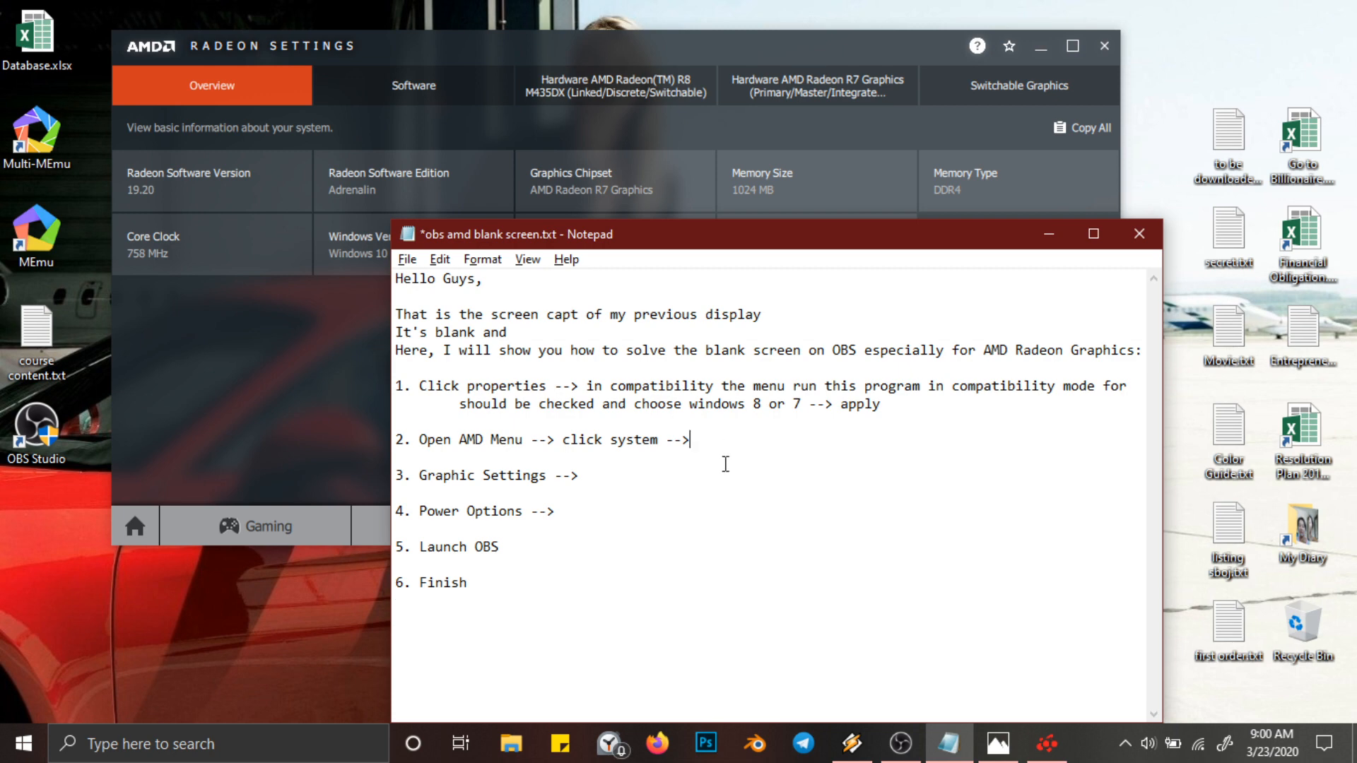
type("in switchable graphic")
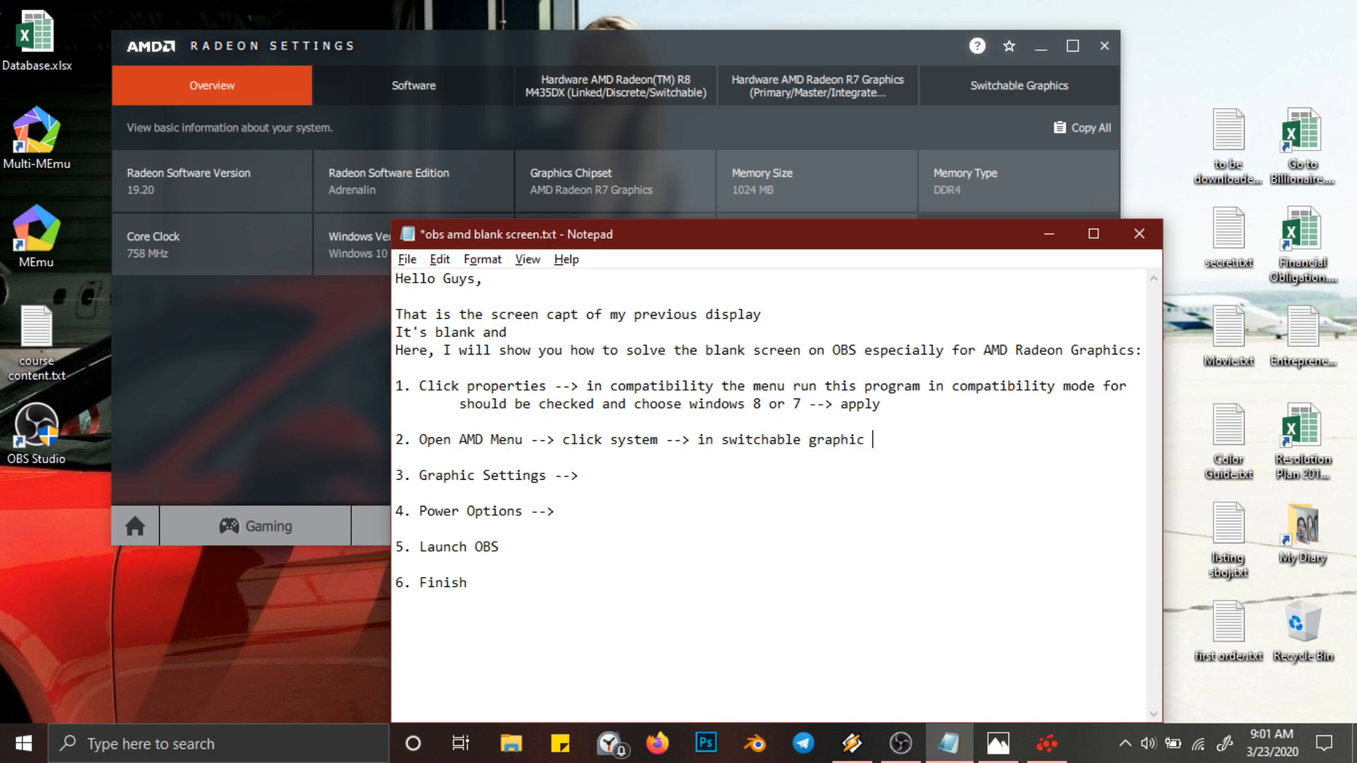
type("s find obs menu")
Open the Switchable Graphics settings in AMD Radeon Settings and locate obs64.exe among the current applications.
left_click(323, 455)
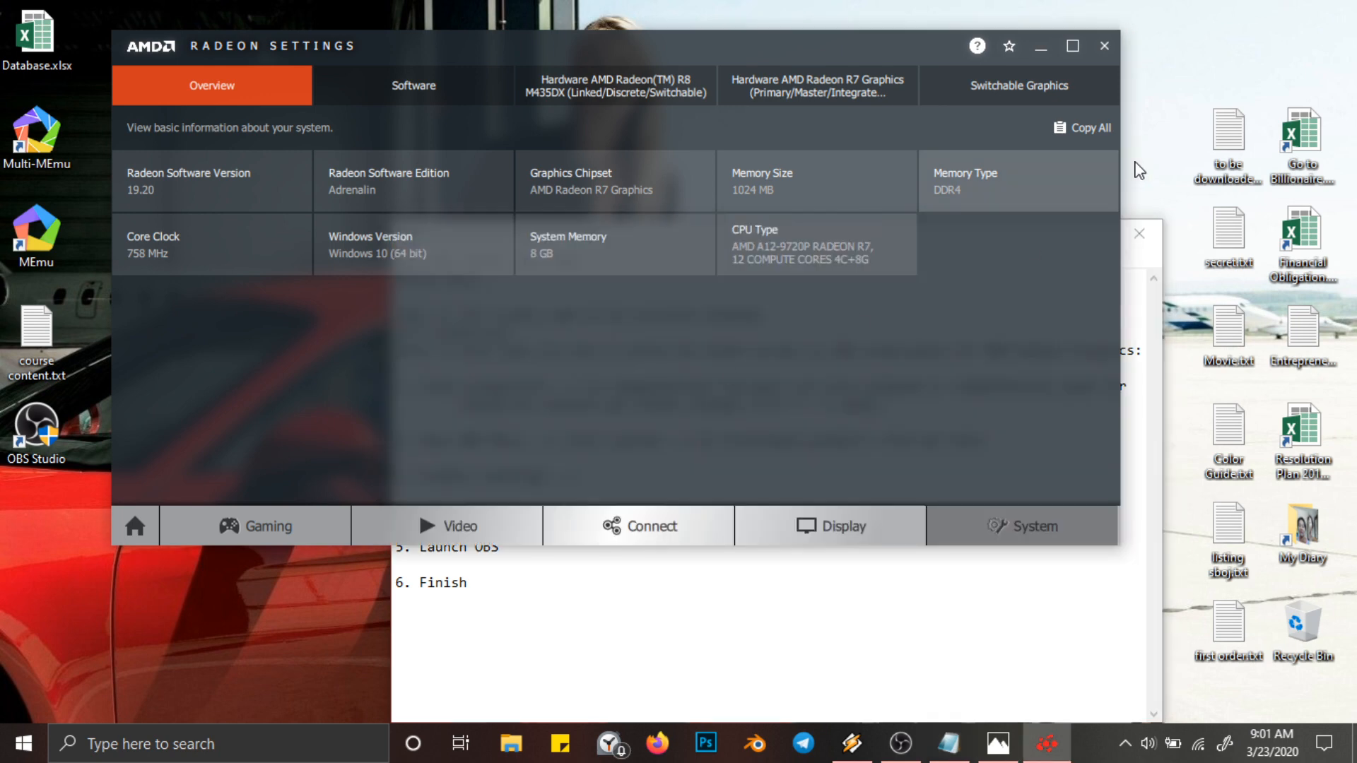
left_click(1027, 85)
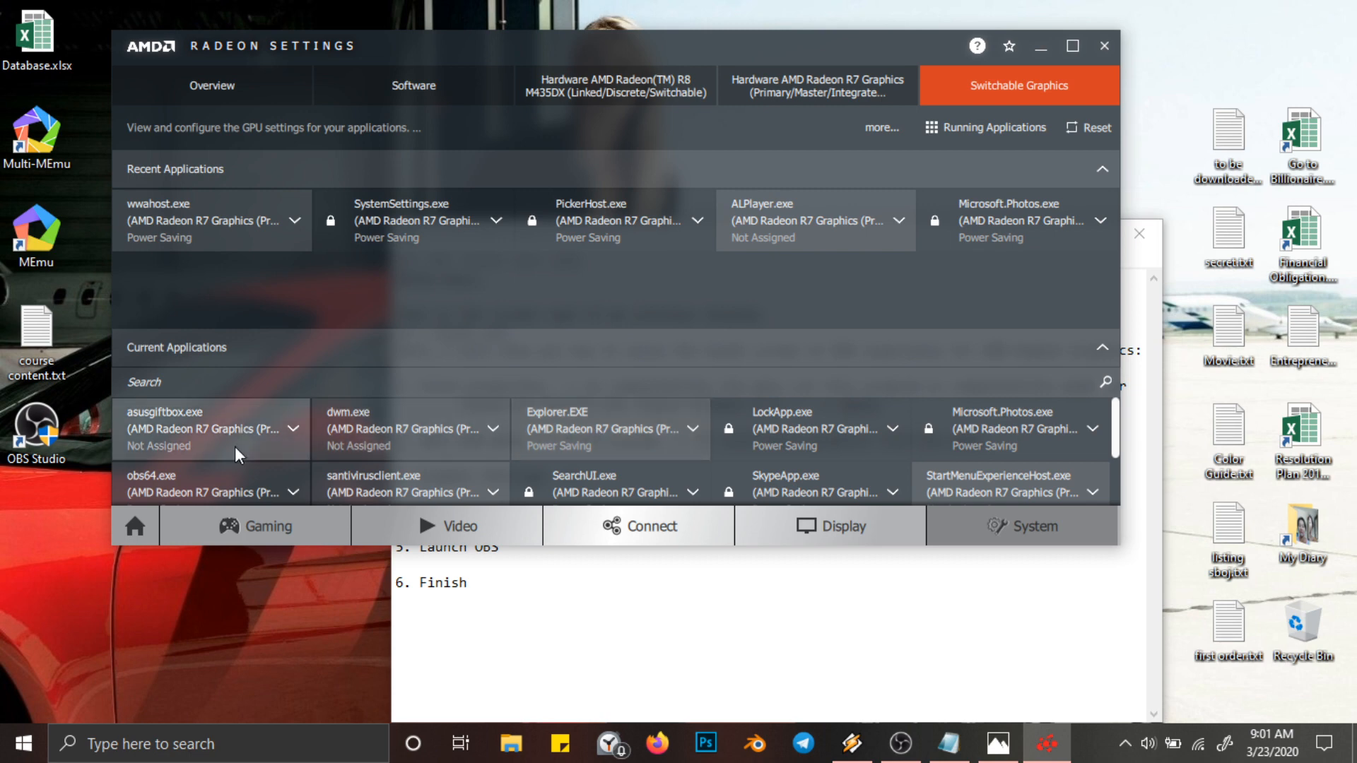
scroll(232, 469, "down", 1)
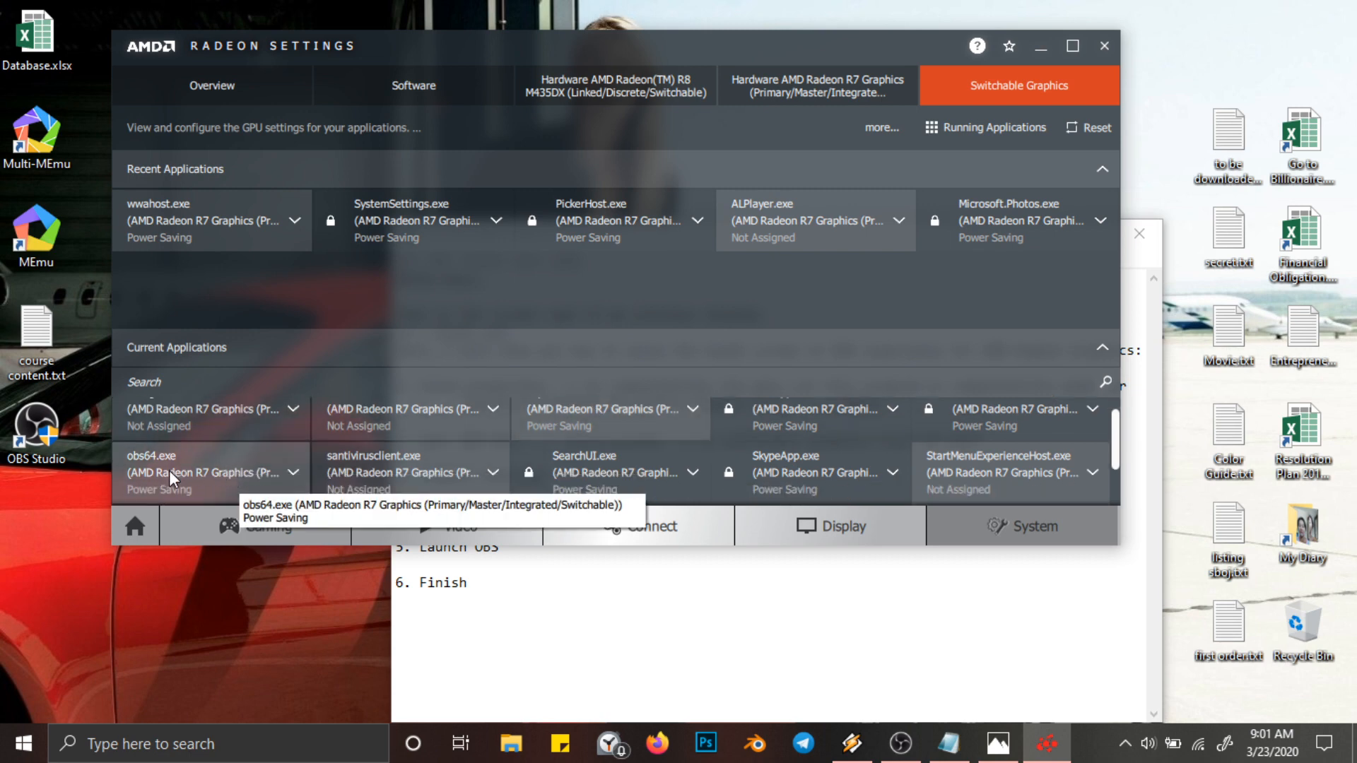
Add the indented line "MAKE SURE IT'S POWER SAVING MODE" under item 2 of the Notepad note.
left_click(645, 666)
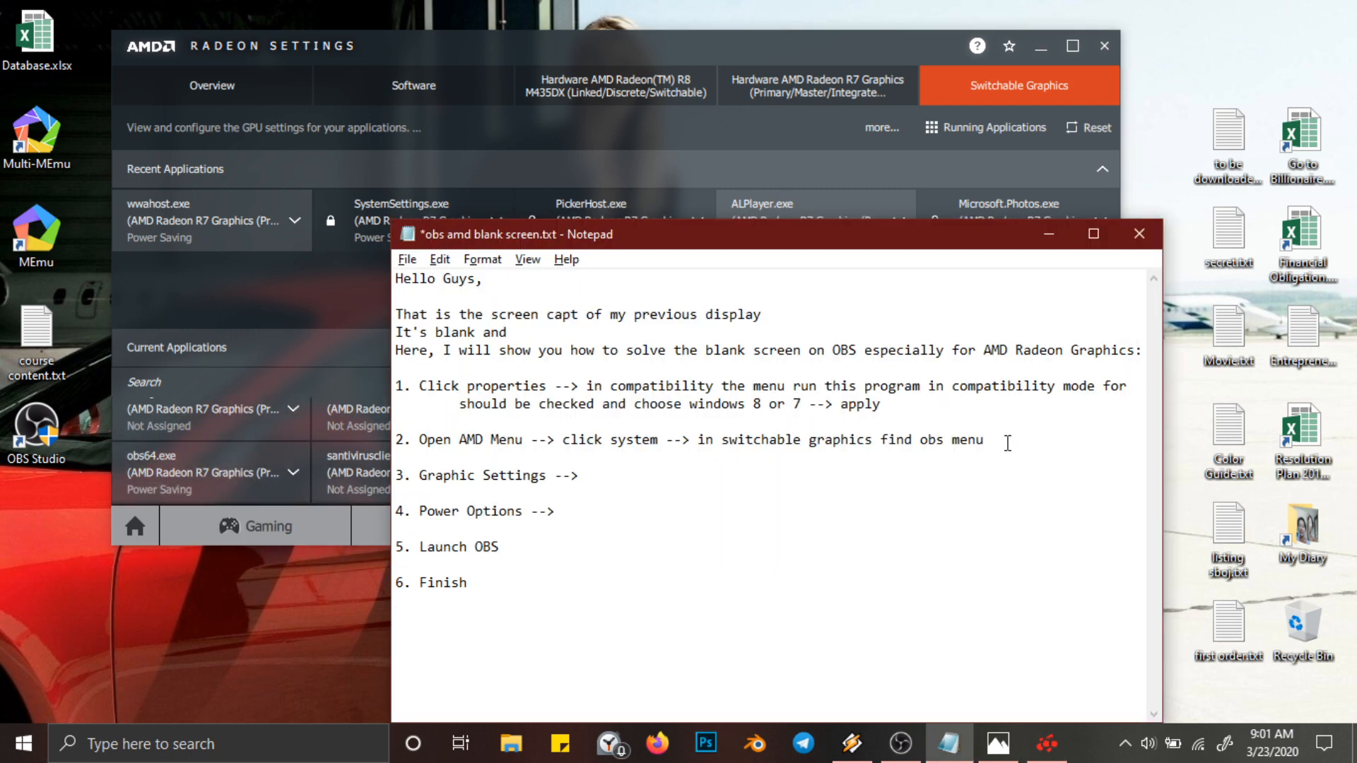
key("Return")
key("Tab")
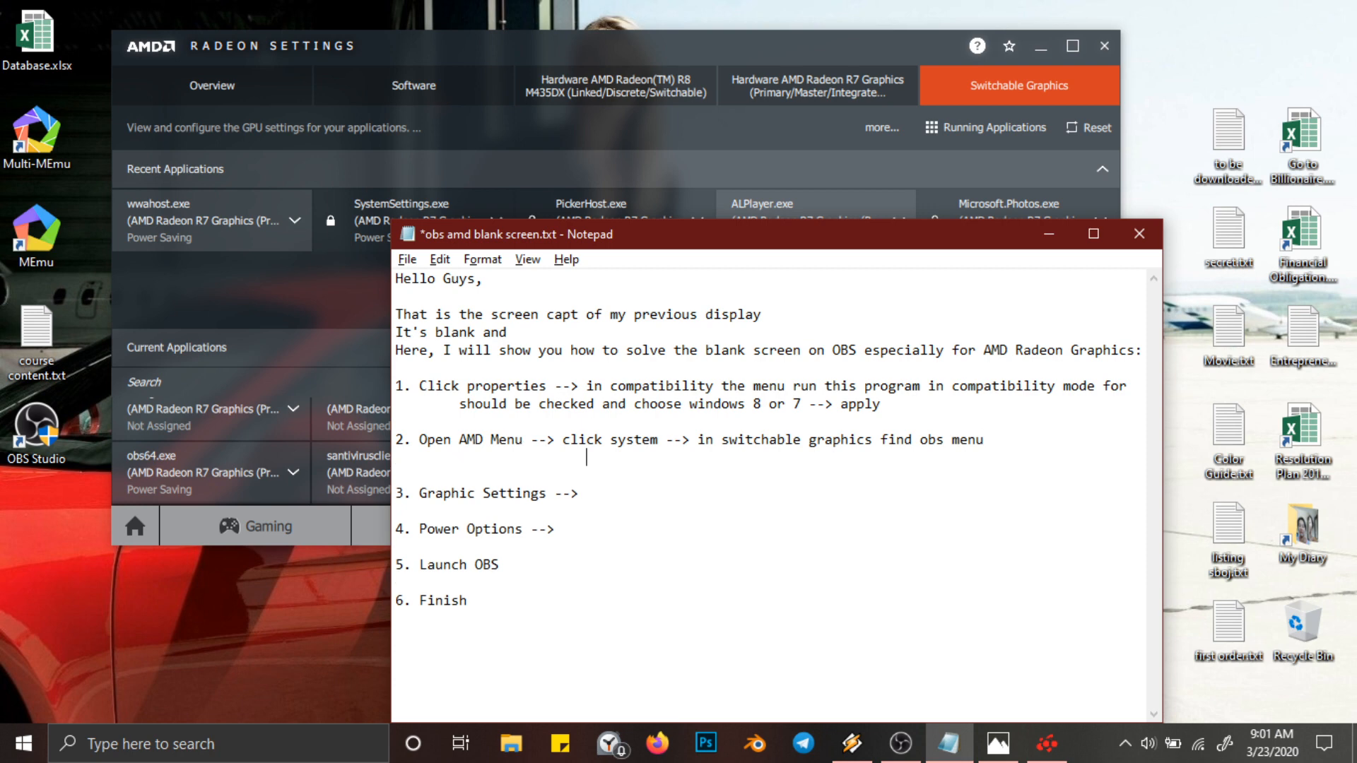
type("MAKE SURE IT'S POWER ")
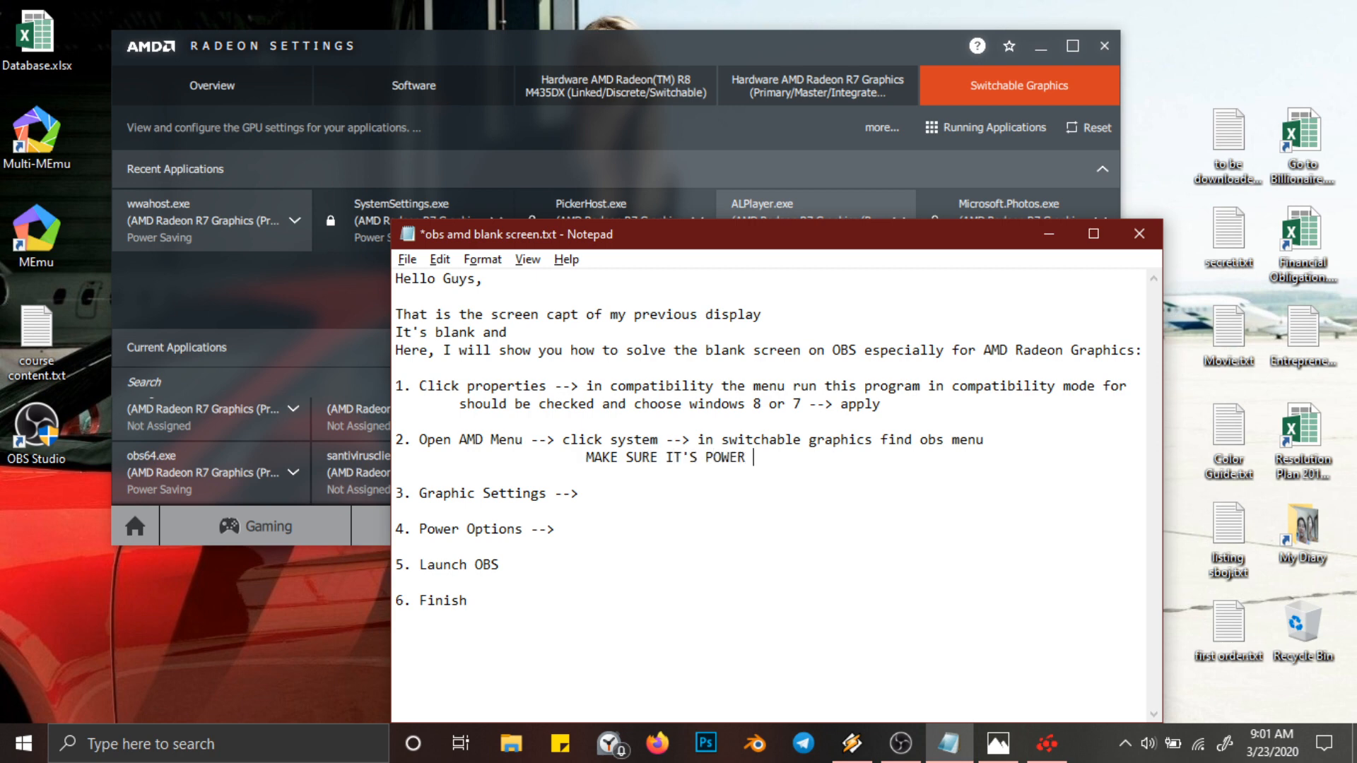
type("SAVING MODE")
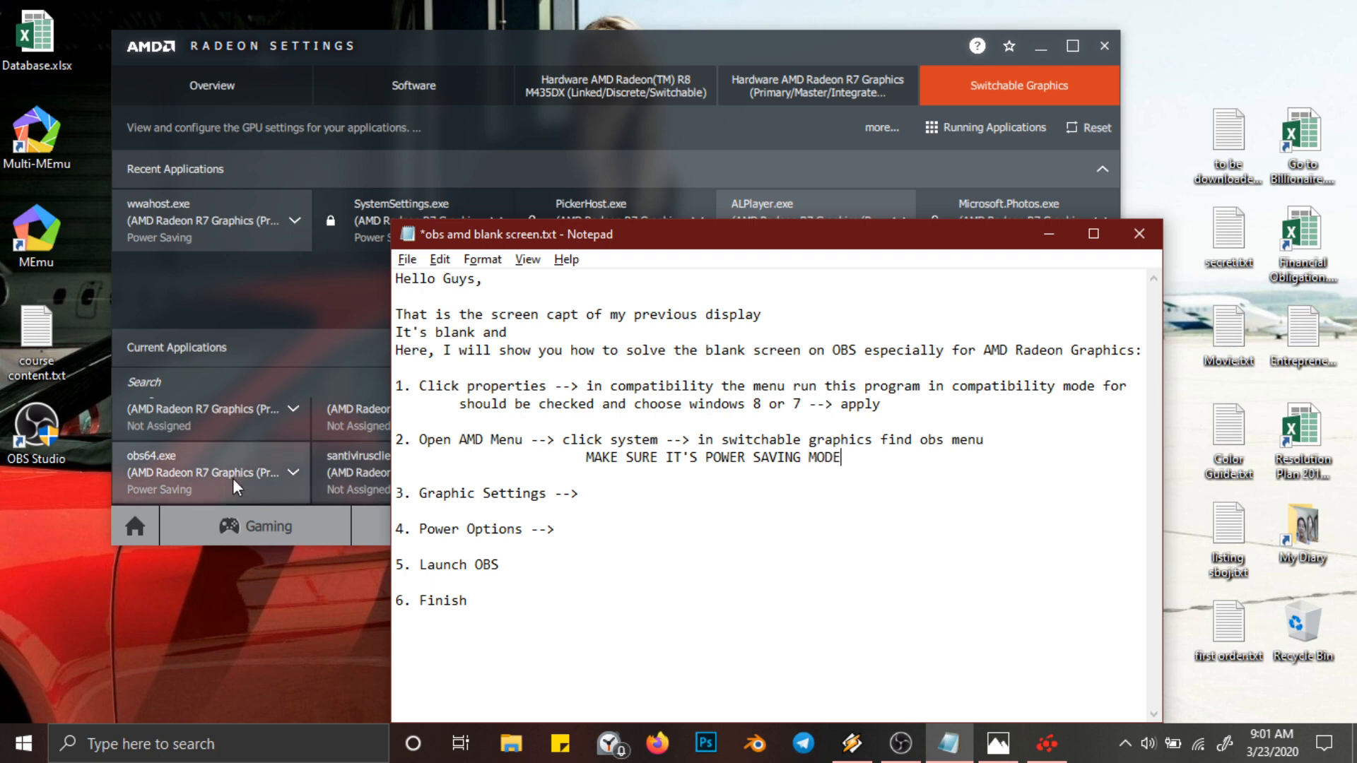
Review the power mode choices for obs64.exe, close AMD Radeon Settings and move the Notepad window higher on the desktop.
left_click(289, 476)
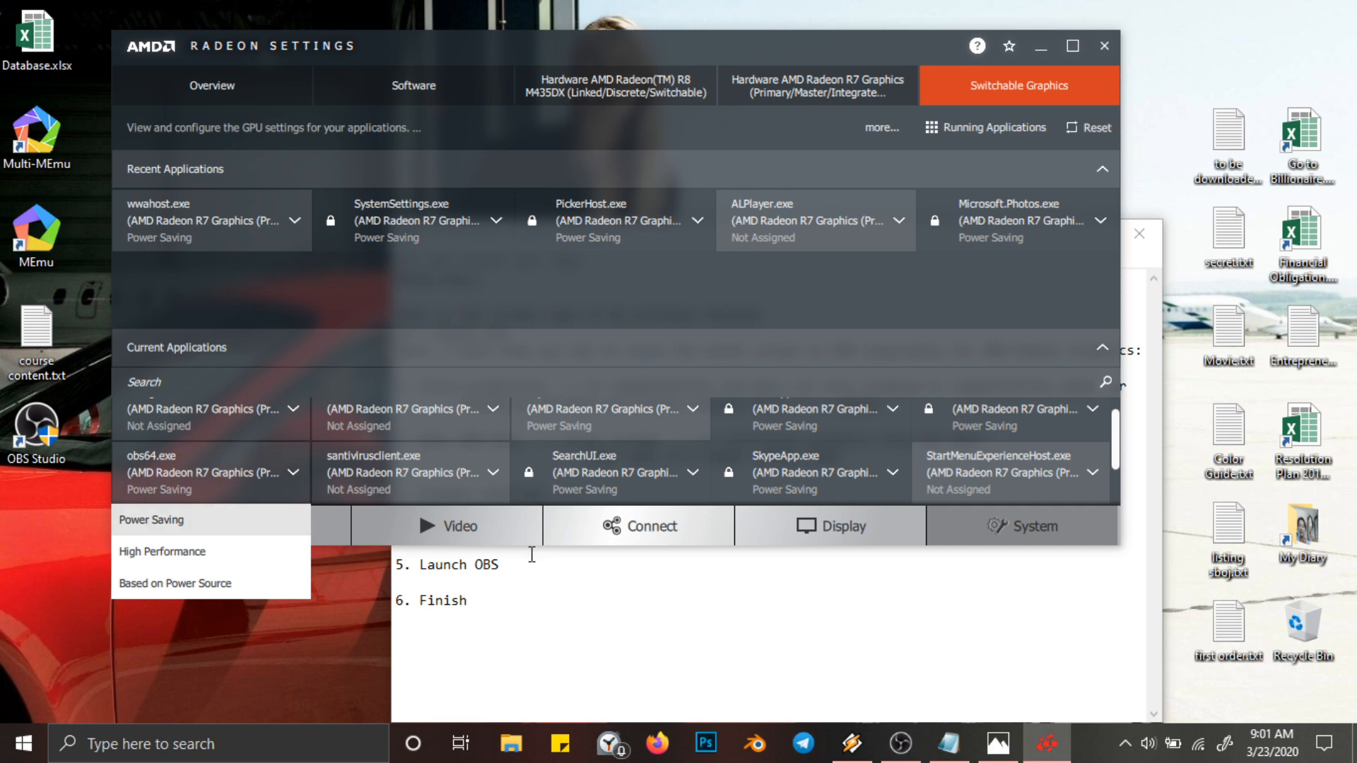
left_click(813, 643)
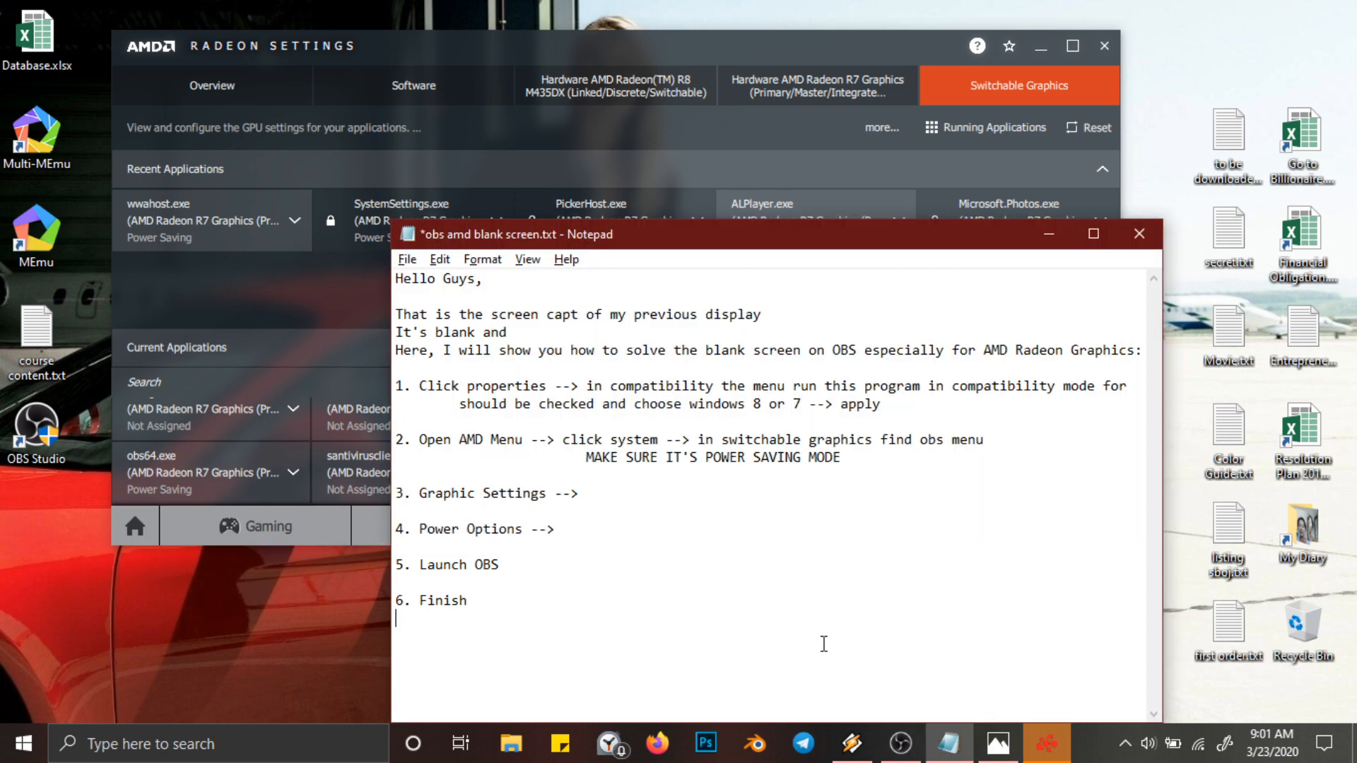
left_click(1106, 45)
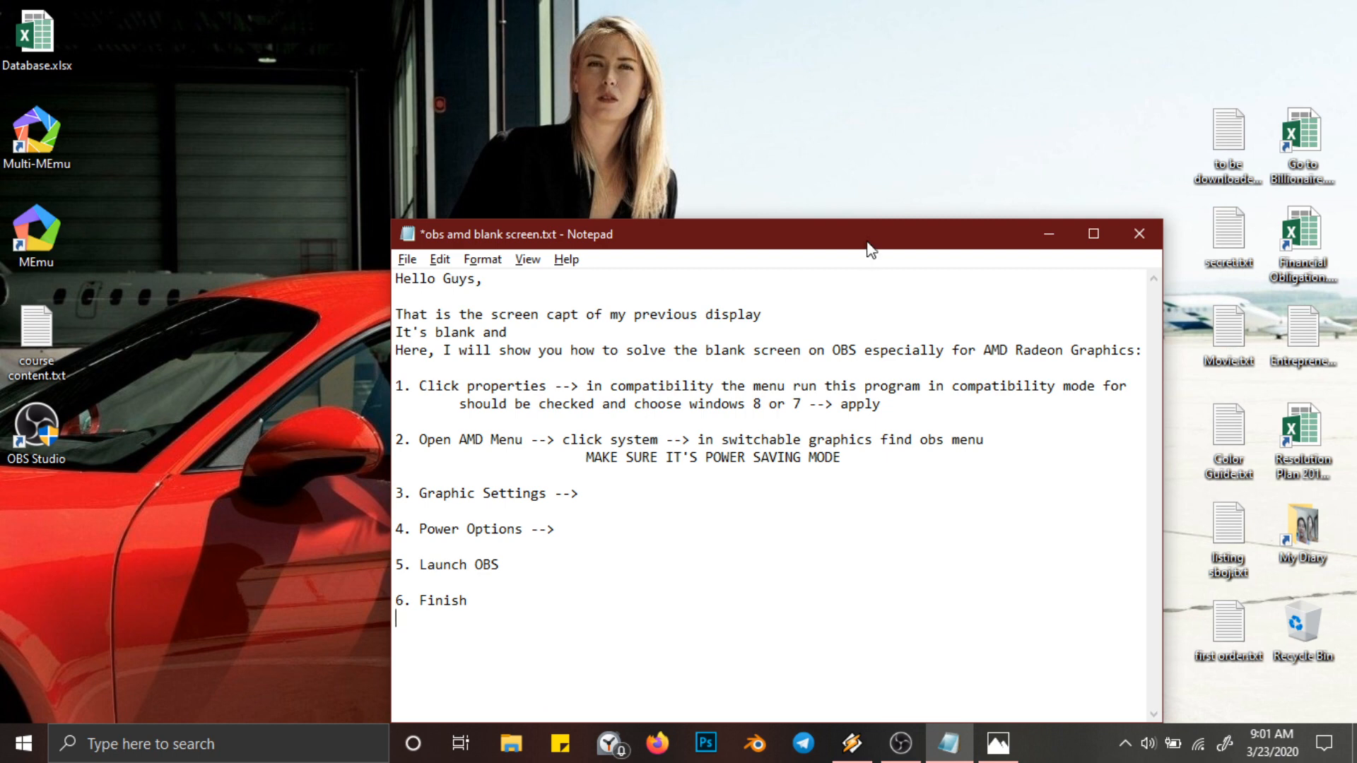
left_click_drag(871, 237, 857, 135)
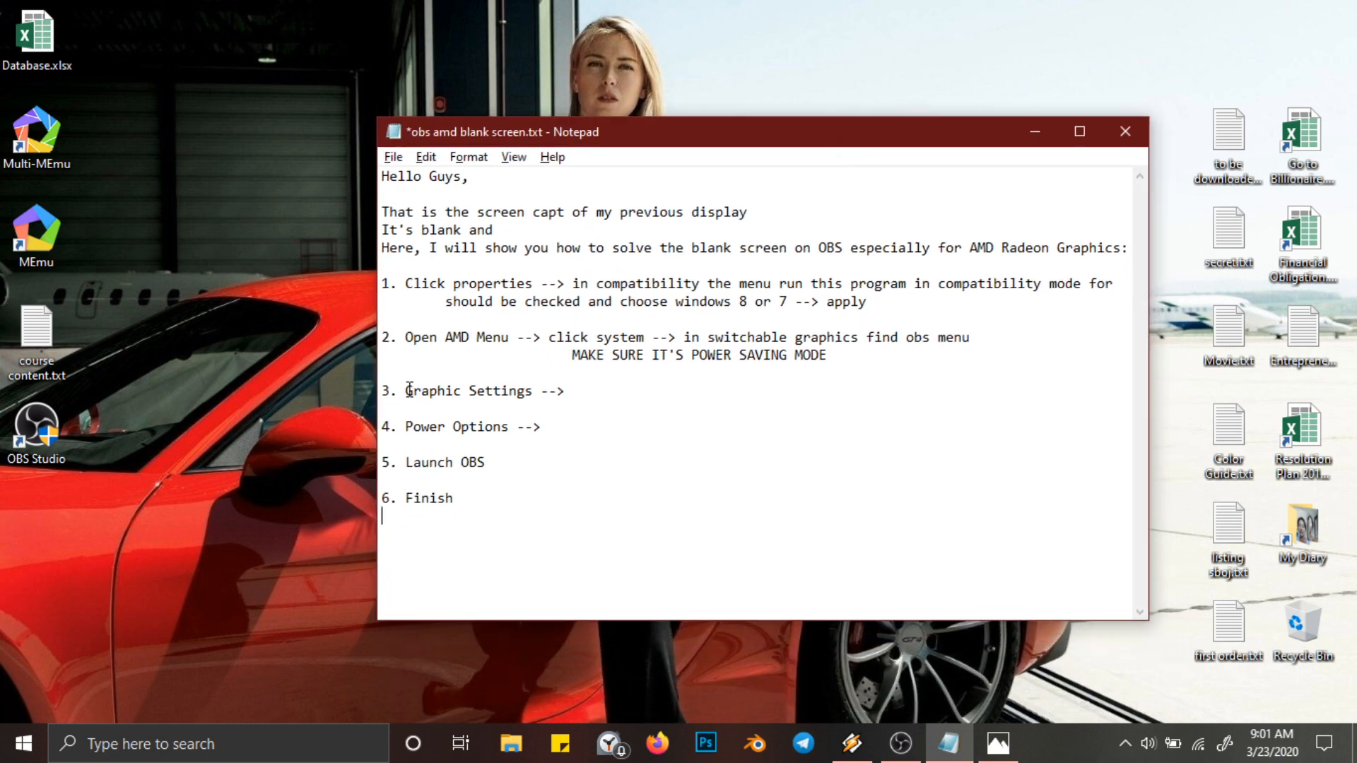
Search Windows for "GRAPHIC" and open the Graphics settings page through Display settings.
left_click_drag(407, 391, 565, 392)
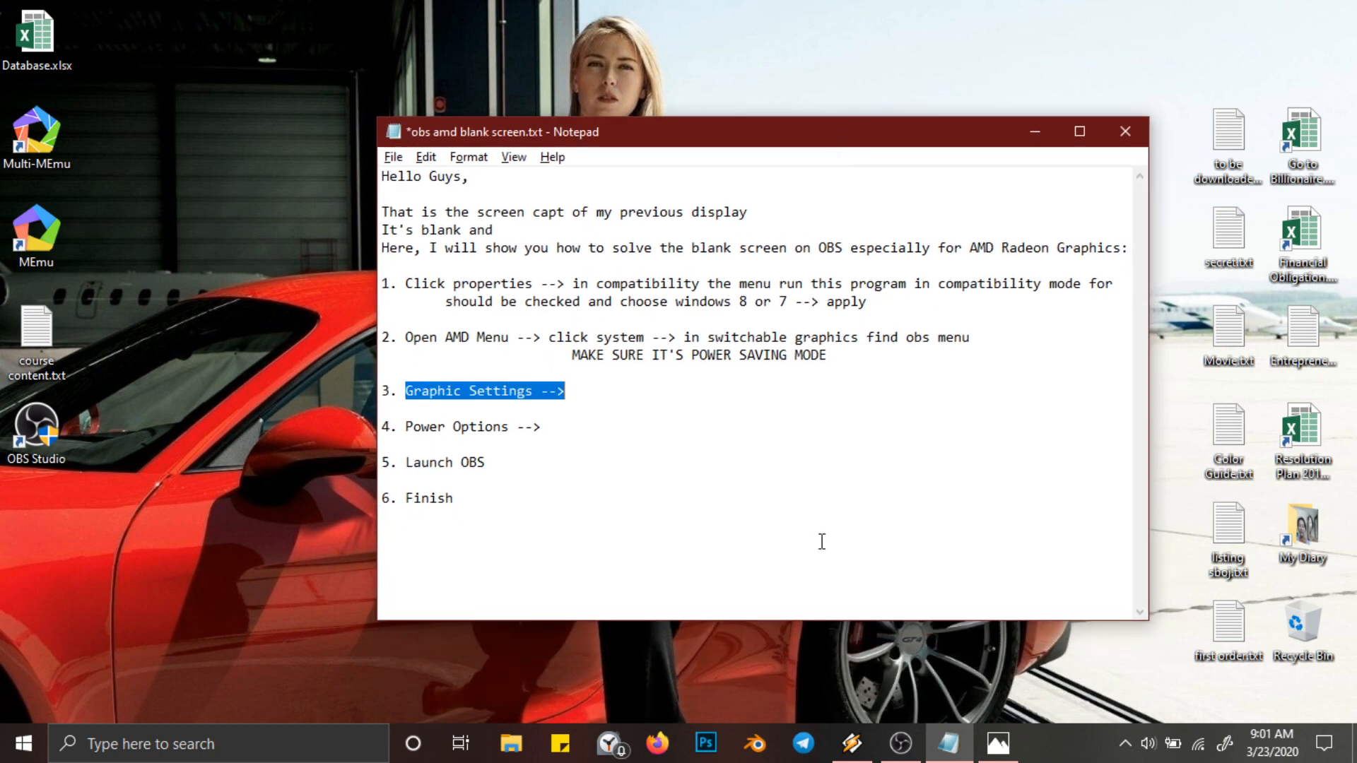
left_click(334, 738)
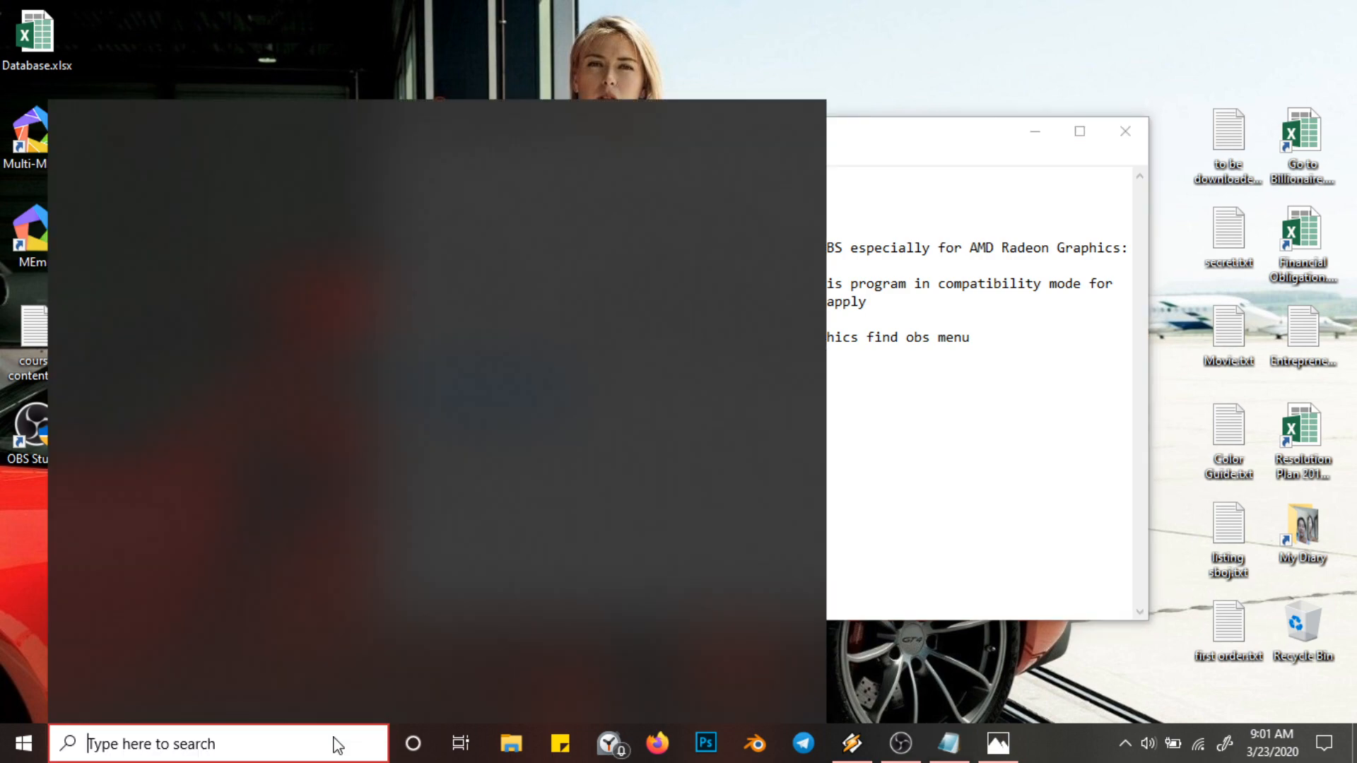
type("GRA")
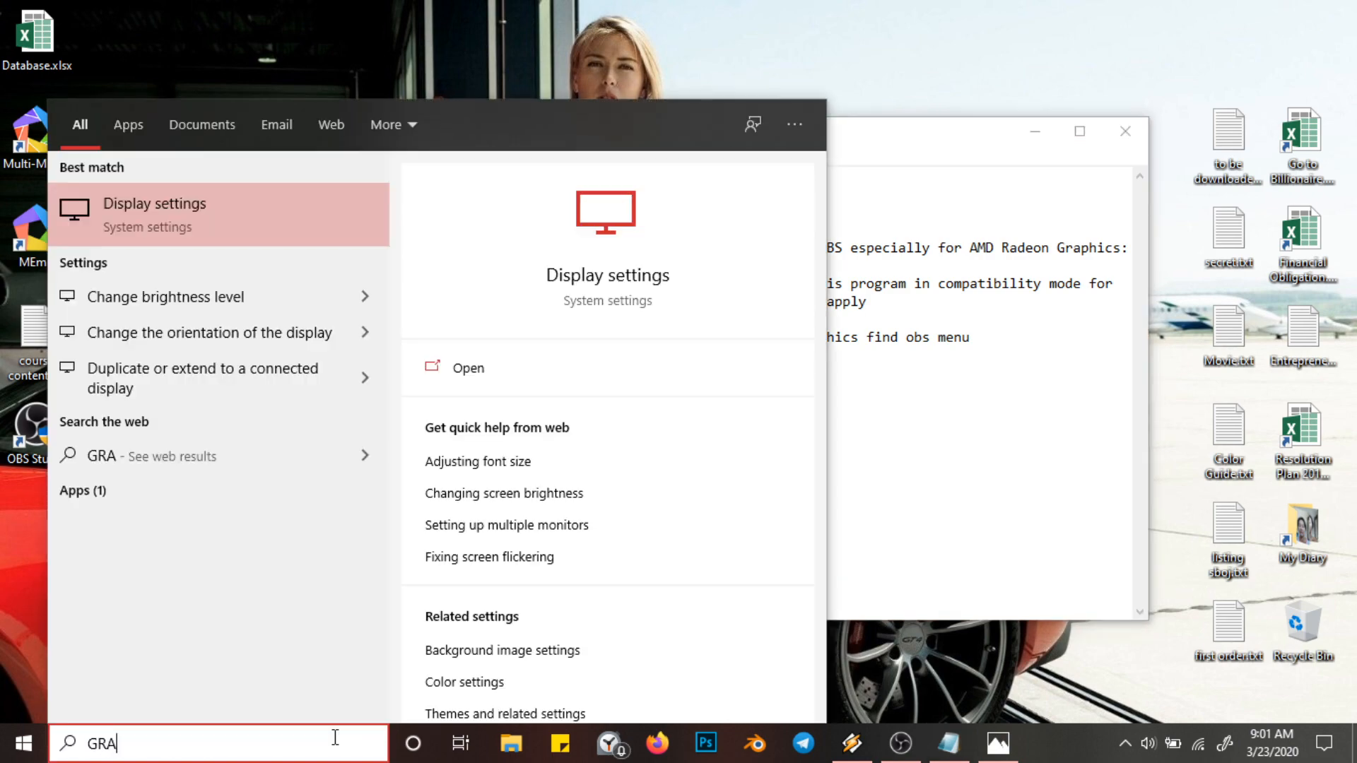
type("PH")
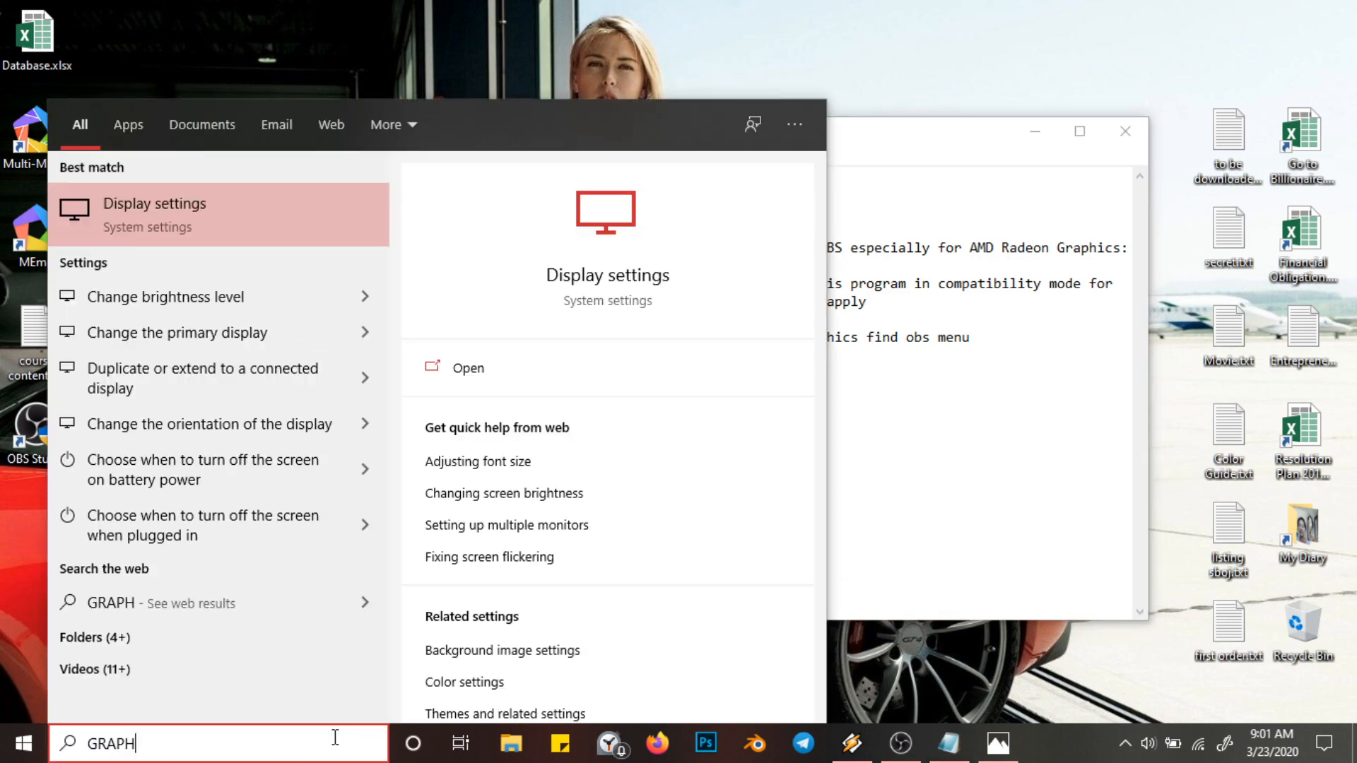
type("IC")
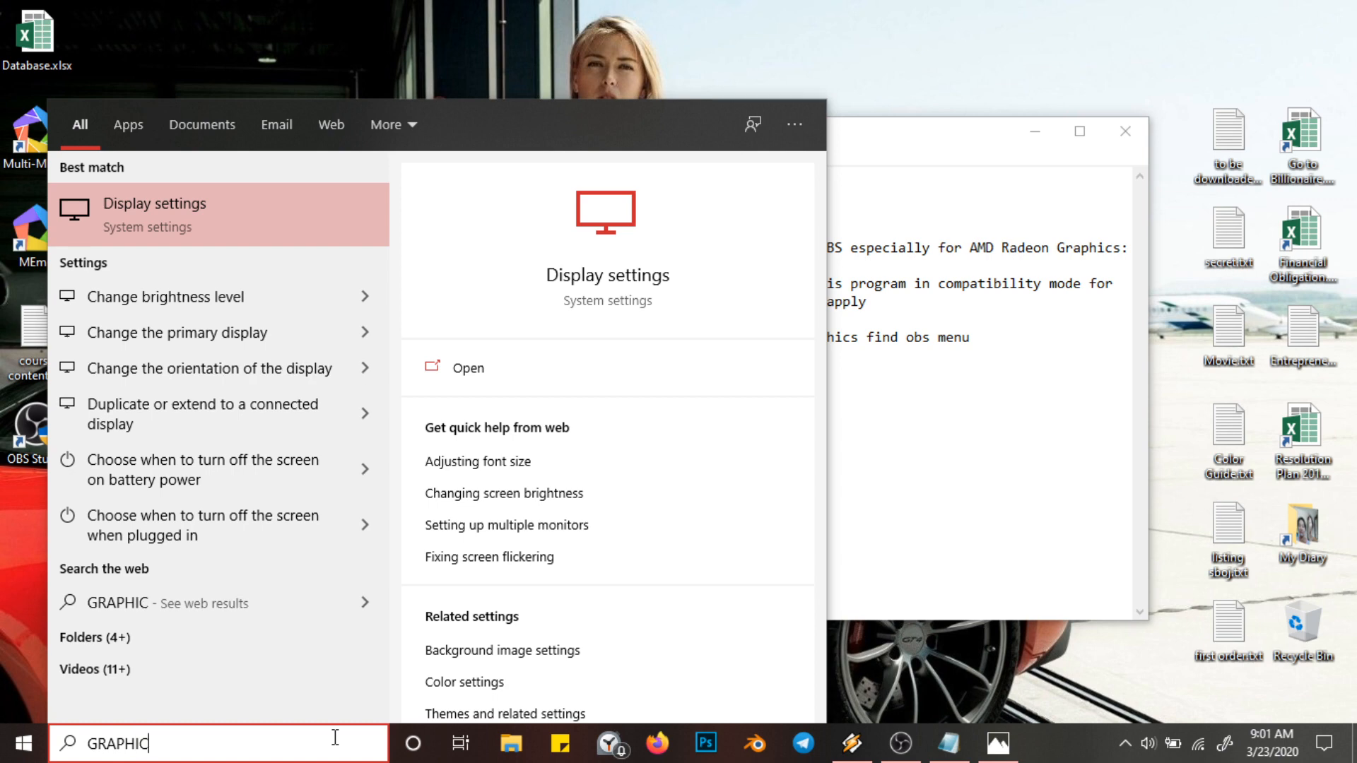
left_click(197, 226)
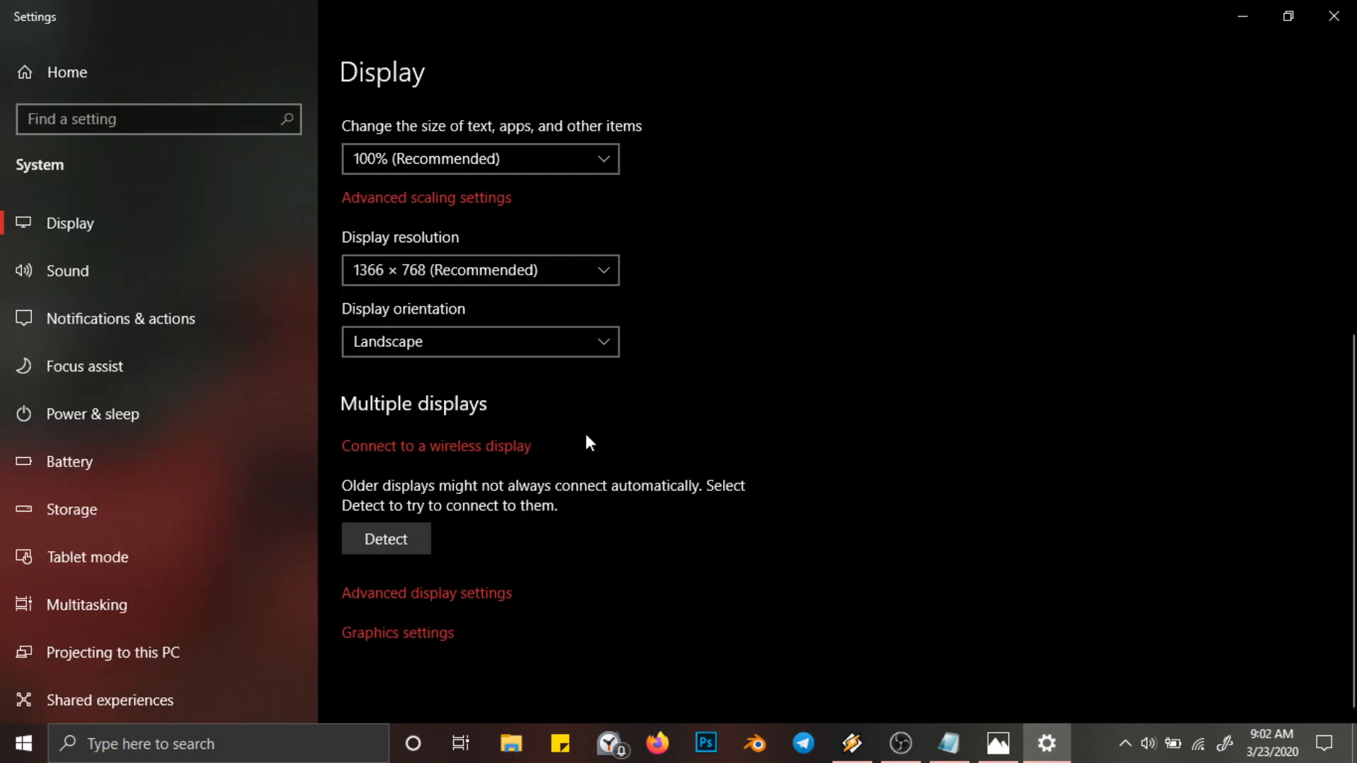
scroll(448, 431, "up", 5)
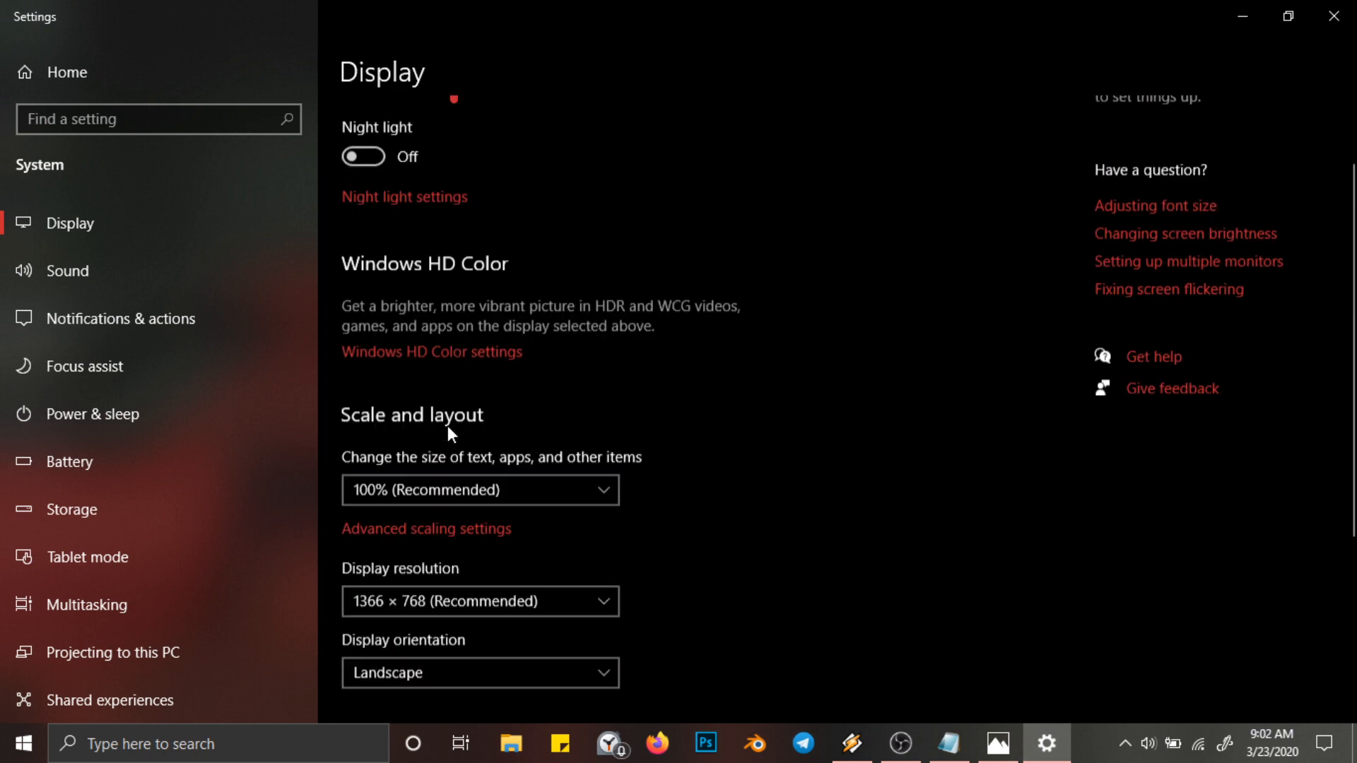
scroll(448, 425, "down", 5)
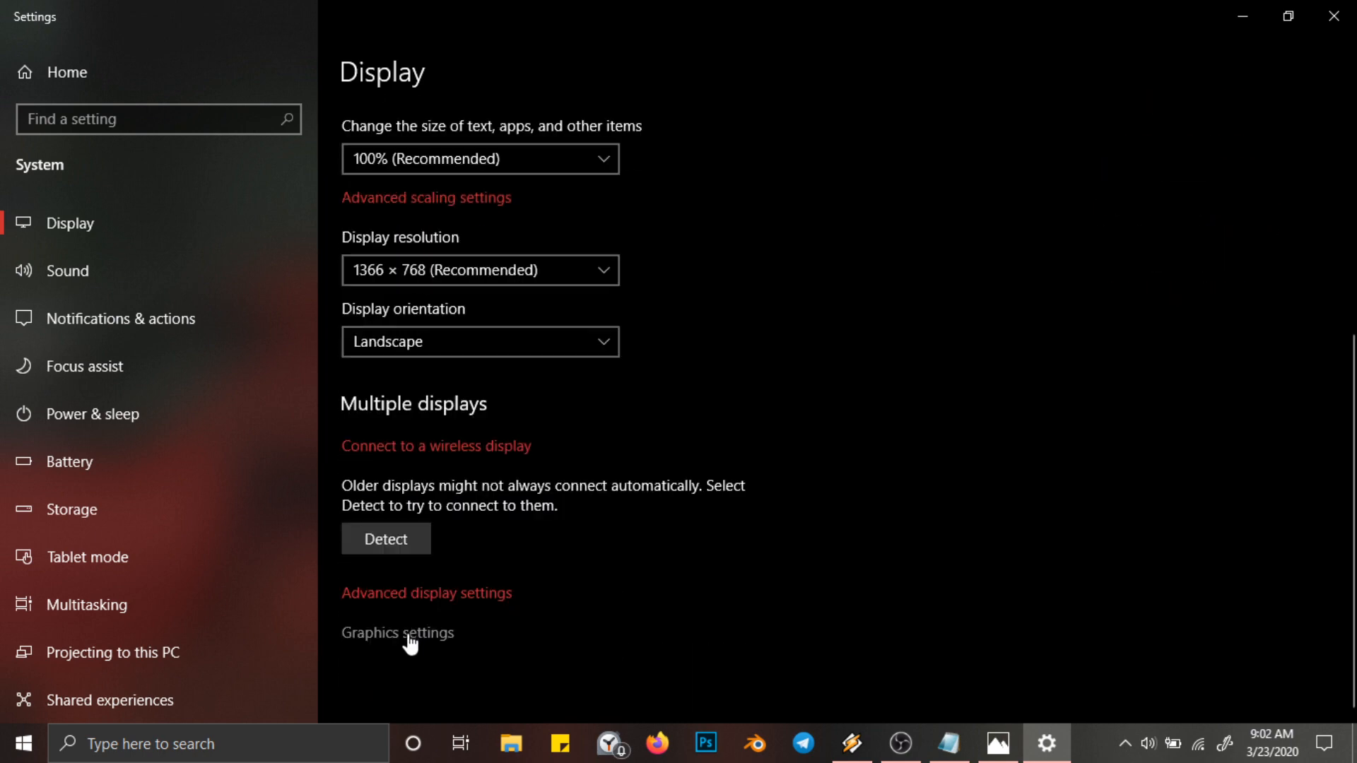
left_click(410, 634)
Extend item 3 of the Notepad note, "Graphic Settings", with "if there is no obs studio file just click browse and find obs.exe".
left_click(949, 742)
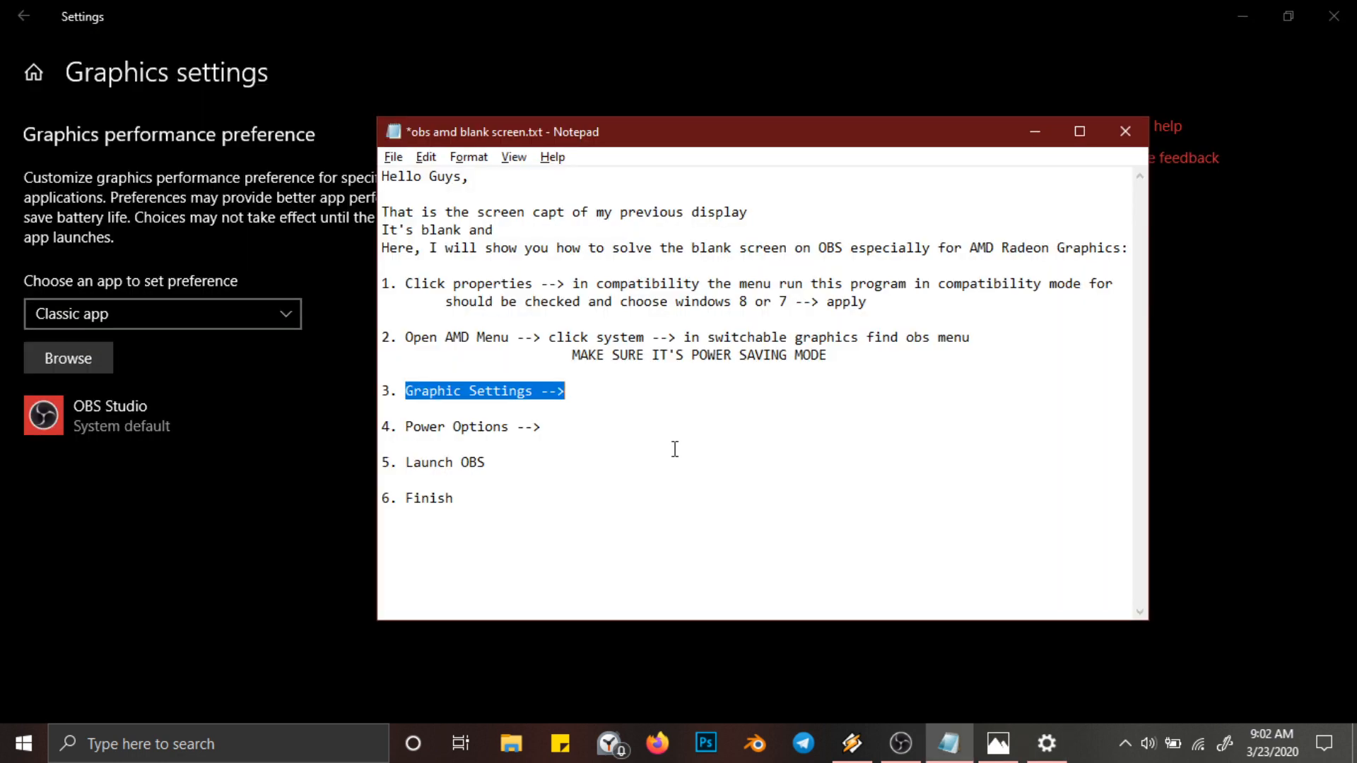
left_click(598, 389)
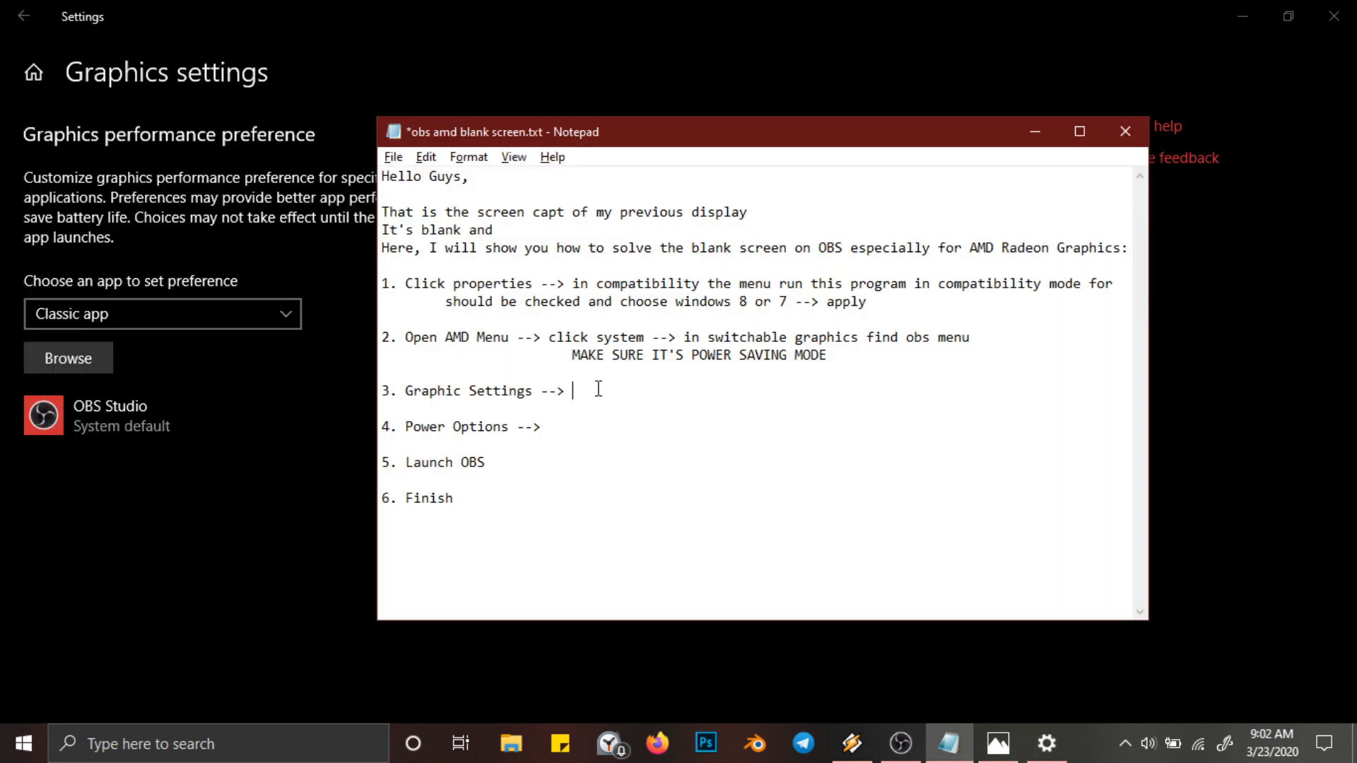
type("if there is no obs studio")
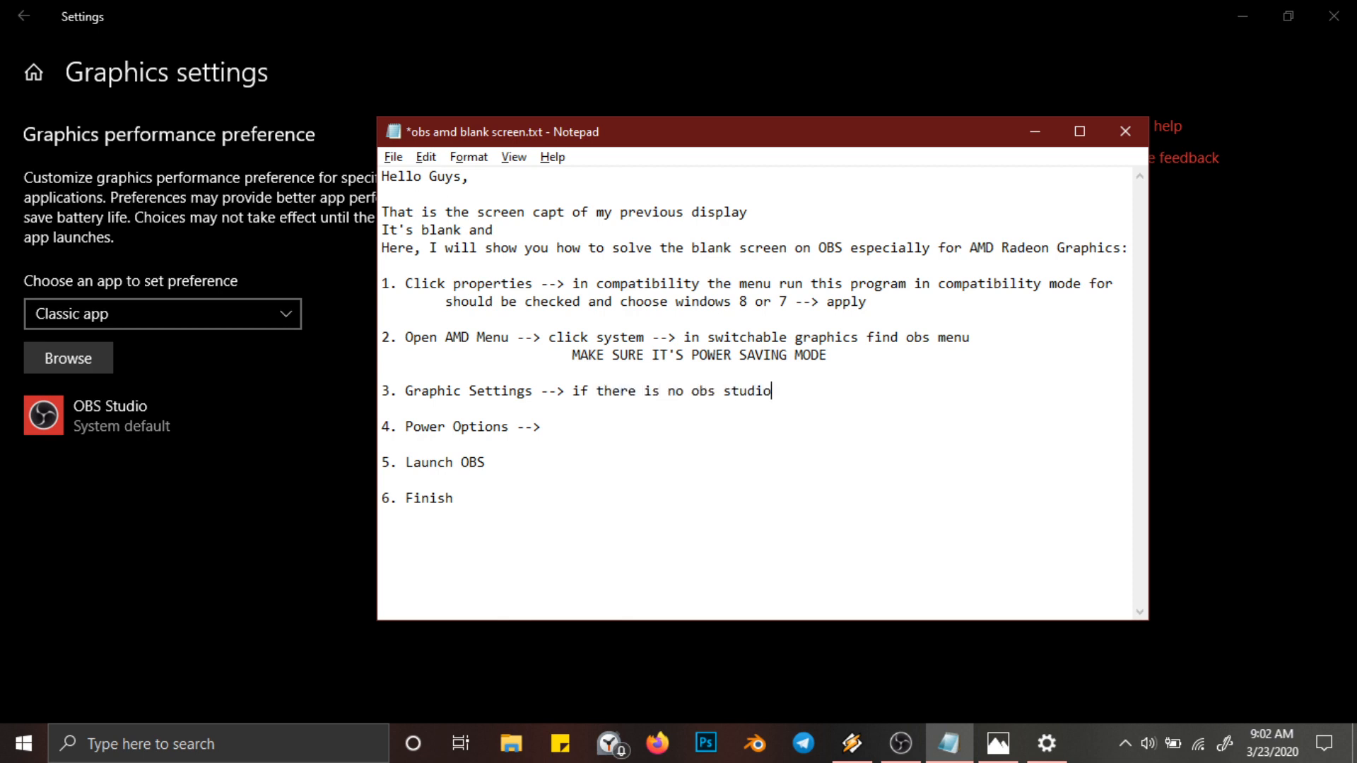
type(" file just")
type("click browse")
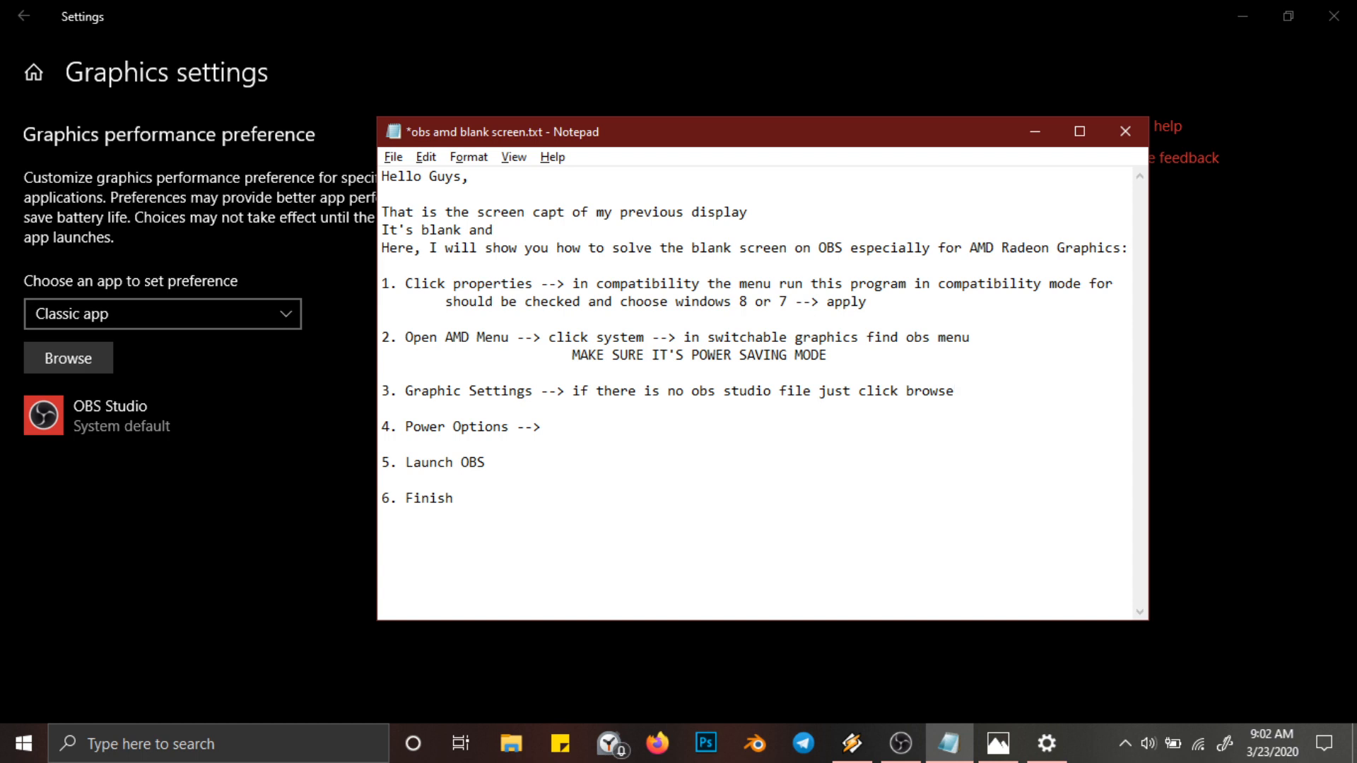
type(" and find obs.exe")
Browse for a classic app in Windows Graphics settings, view the obs-studio 64bit folder, and close the dialog without adding a file.
left_click(103, 362)
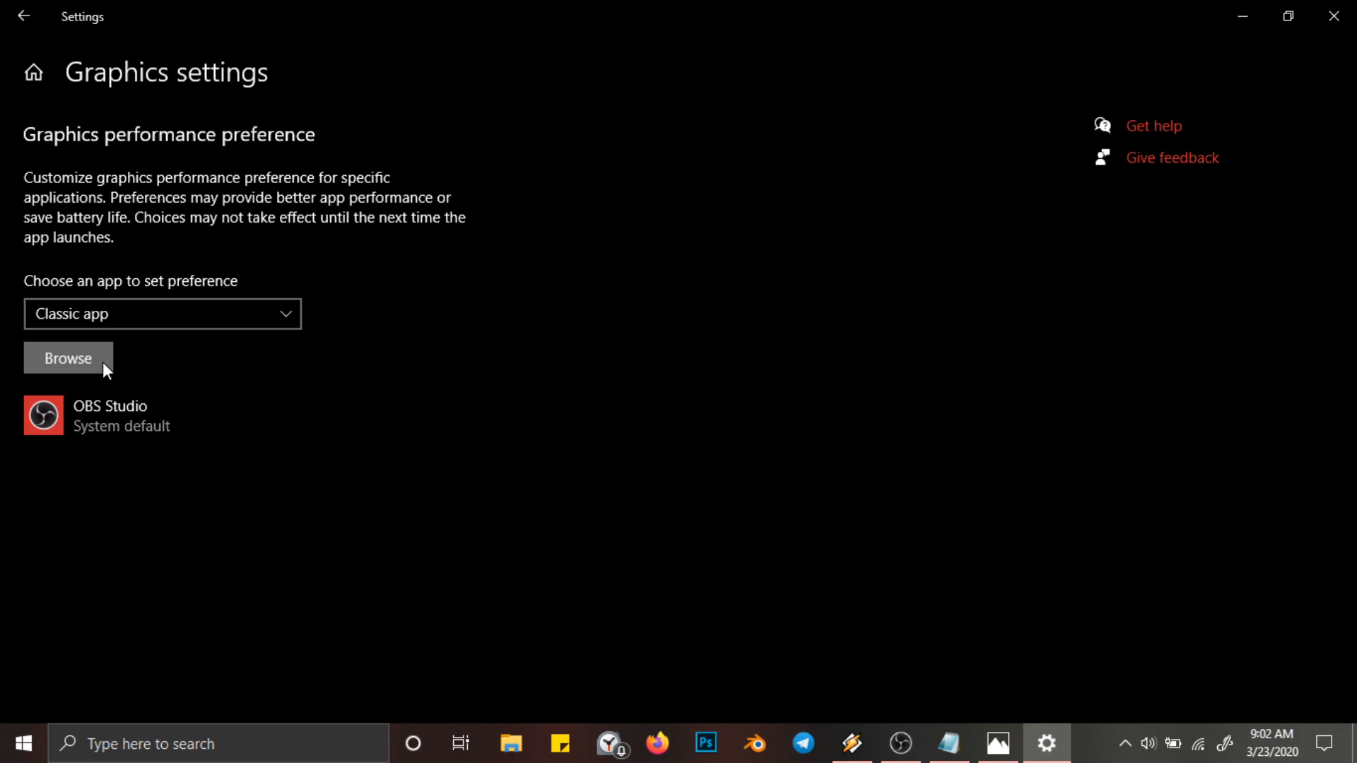
left_click(88, 357)
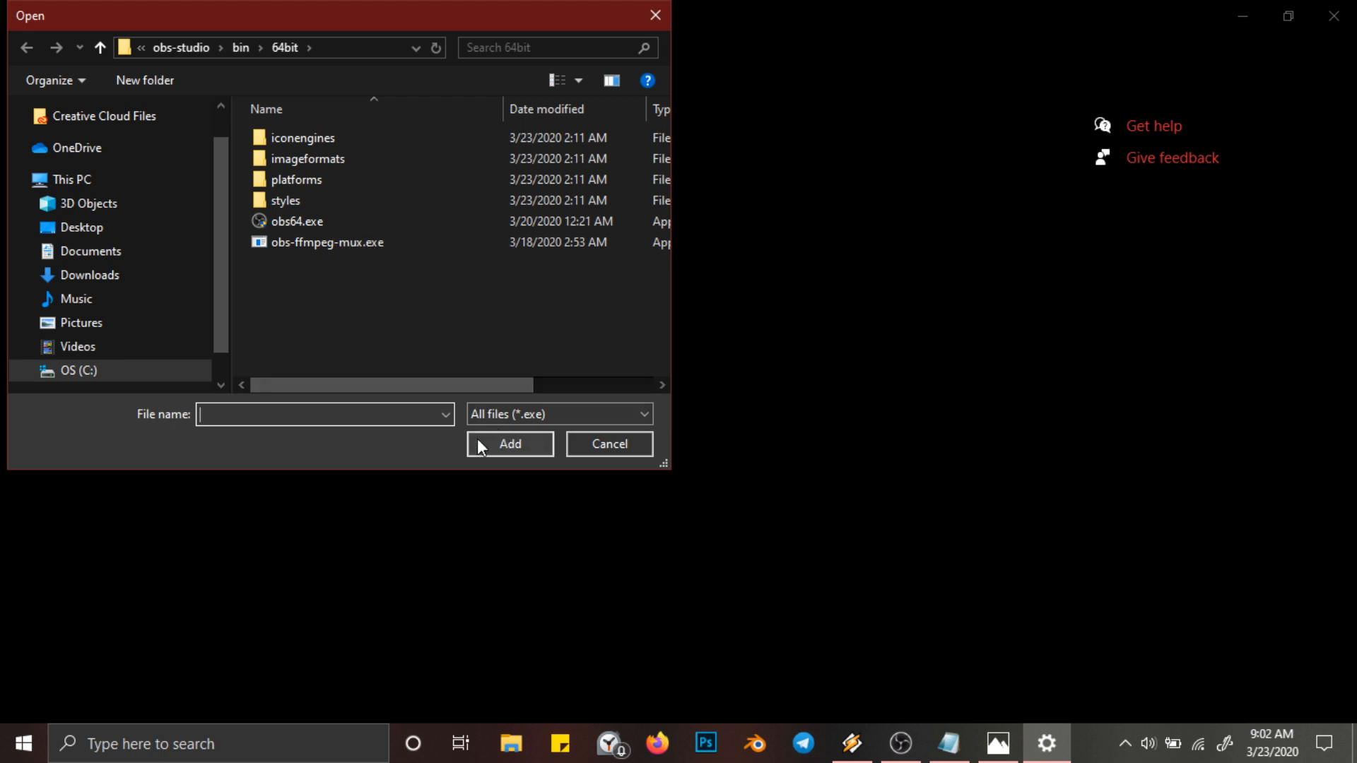
left_click(646, 20)
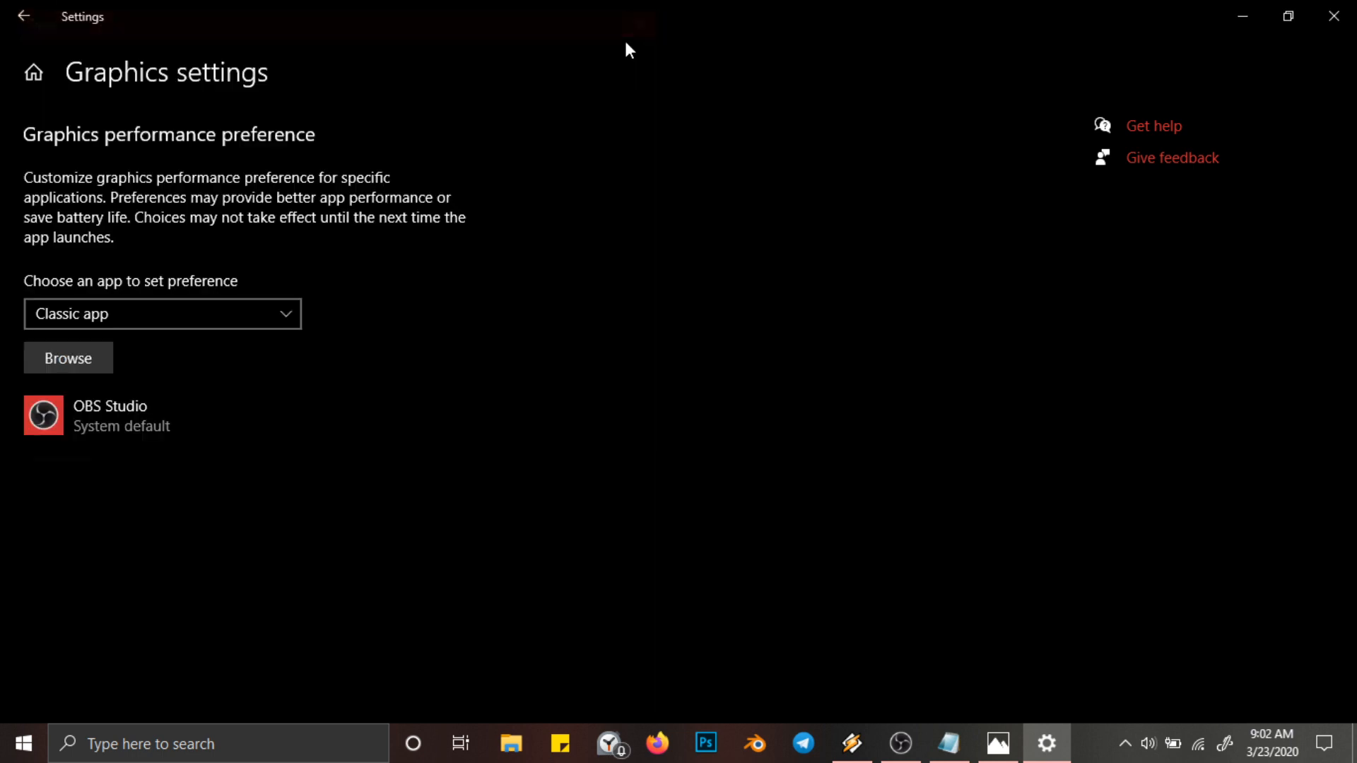
Add the indented line "after adding obs.exe choose power saving mode" under item 3 of the Notepad note.
left_click(949, 744)
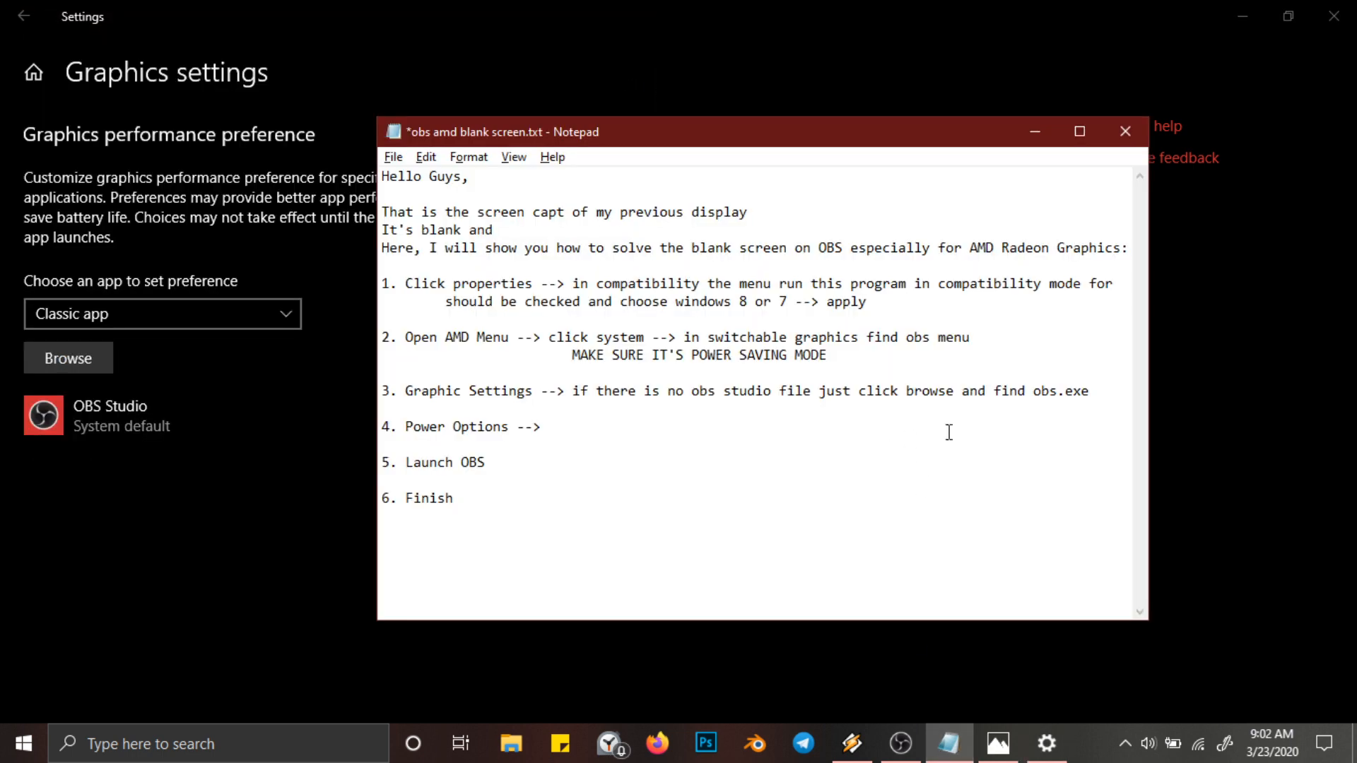
key("Return")
key("Tab")
key("Tab")
key("Tab")
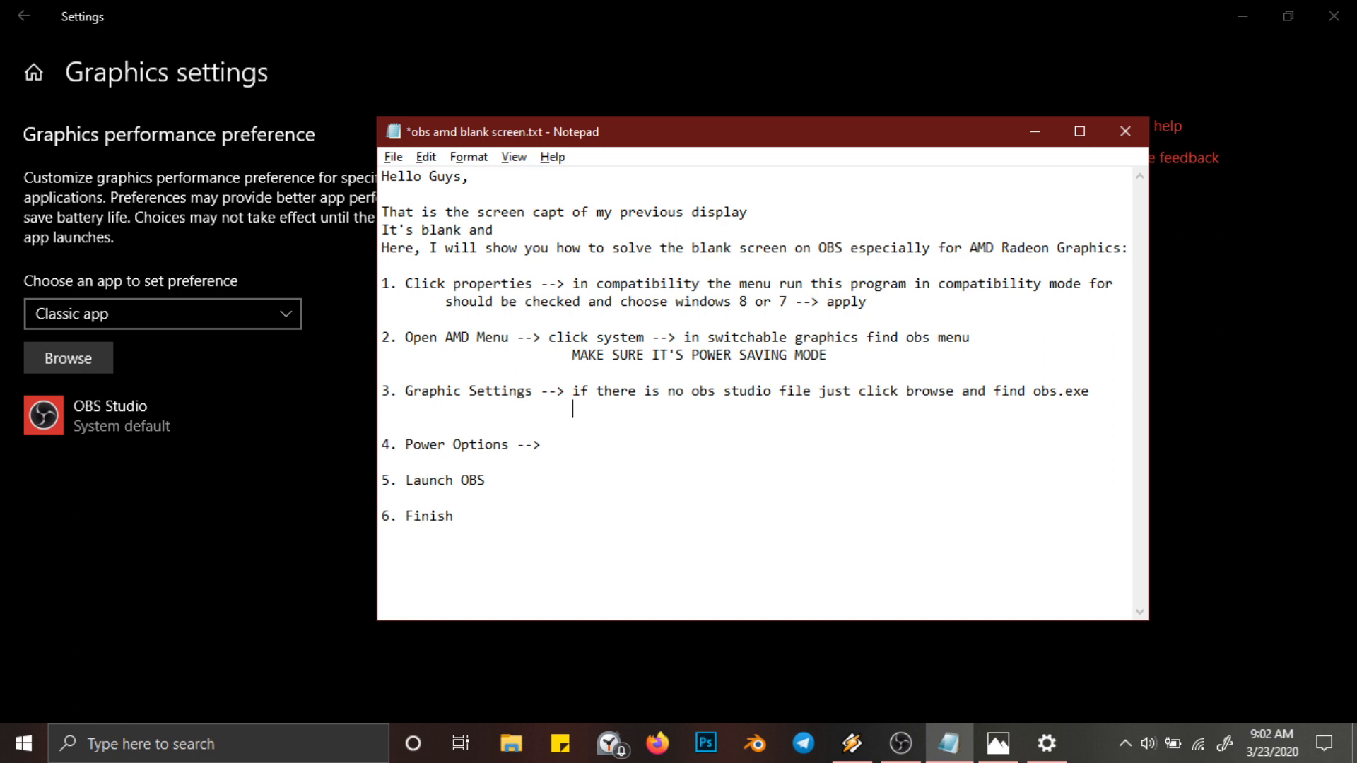
type("after adding ob")
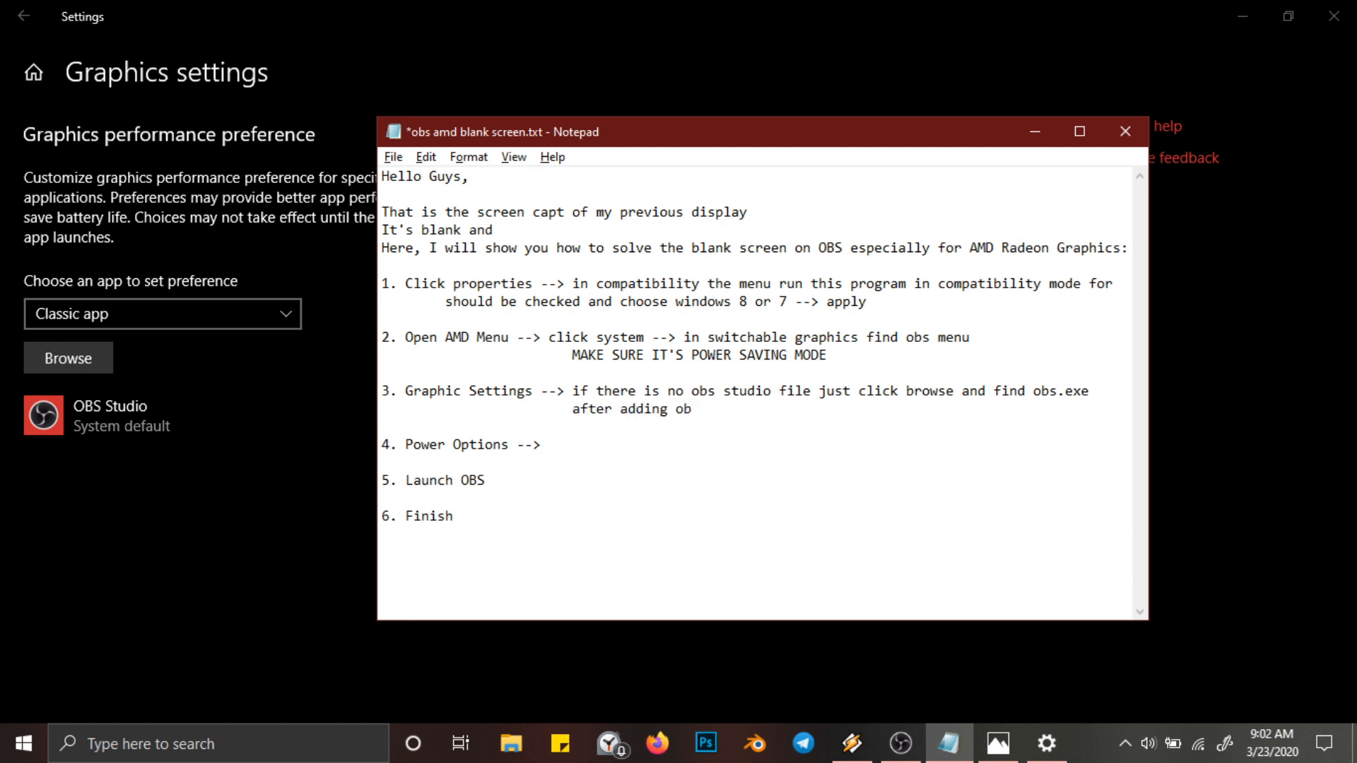
type("s.exe choose power sav")
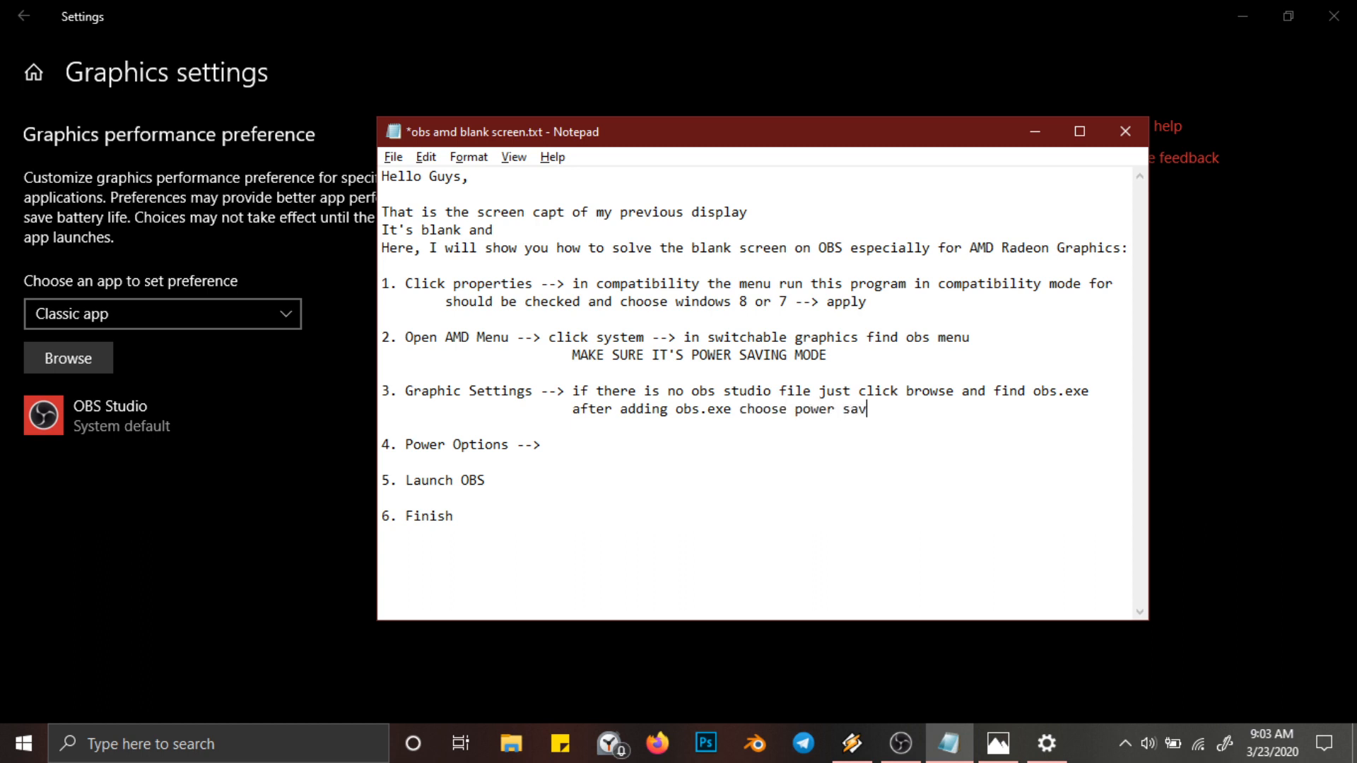
type("ing mode")
left_click_drag(683, 409, 935, 410)
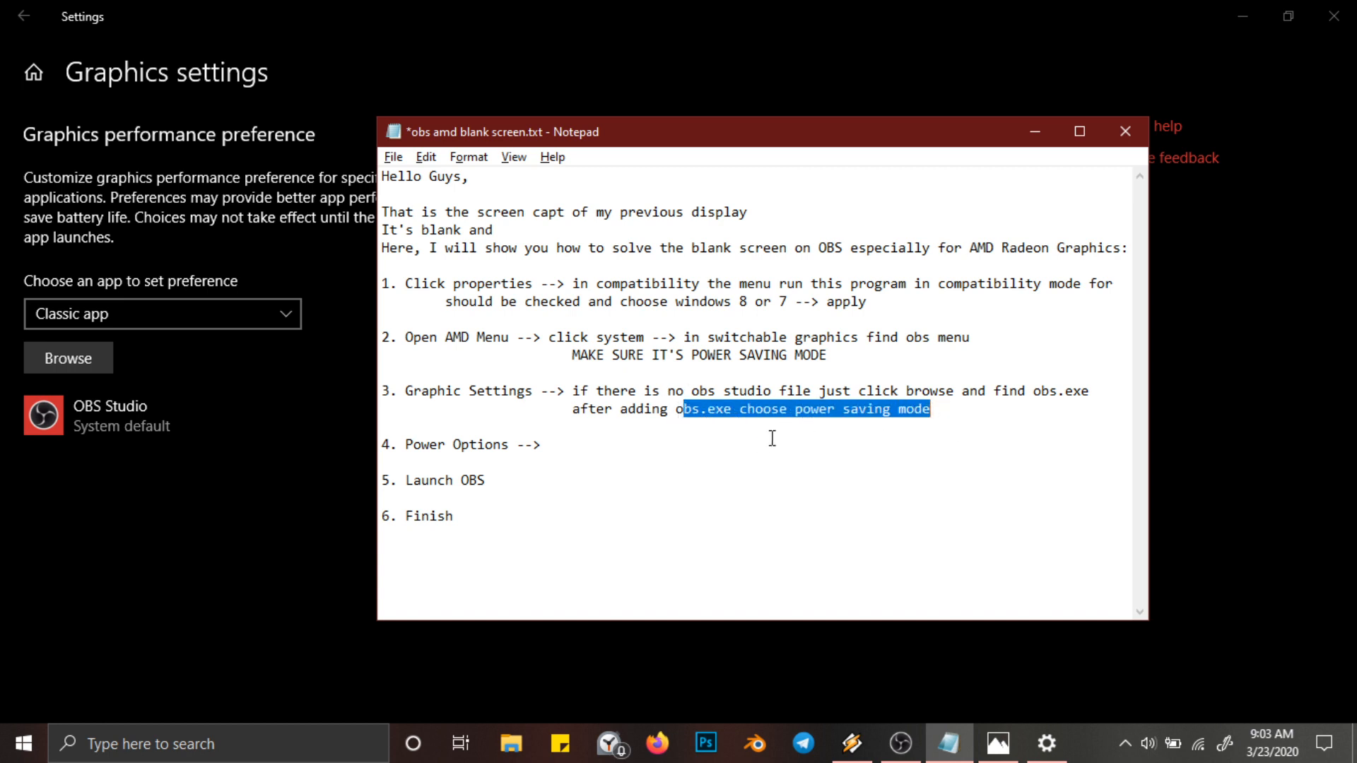
Set the graphics preference of OBS Studio to Power saving in Windows Graphics settings, save it and close Settings.
left_click(193, 422)
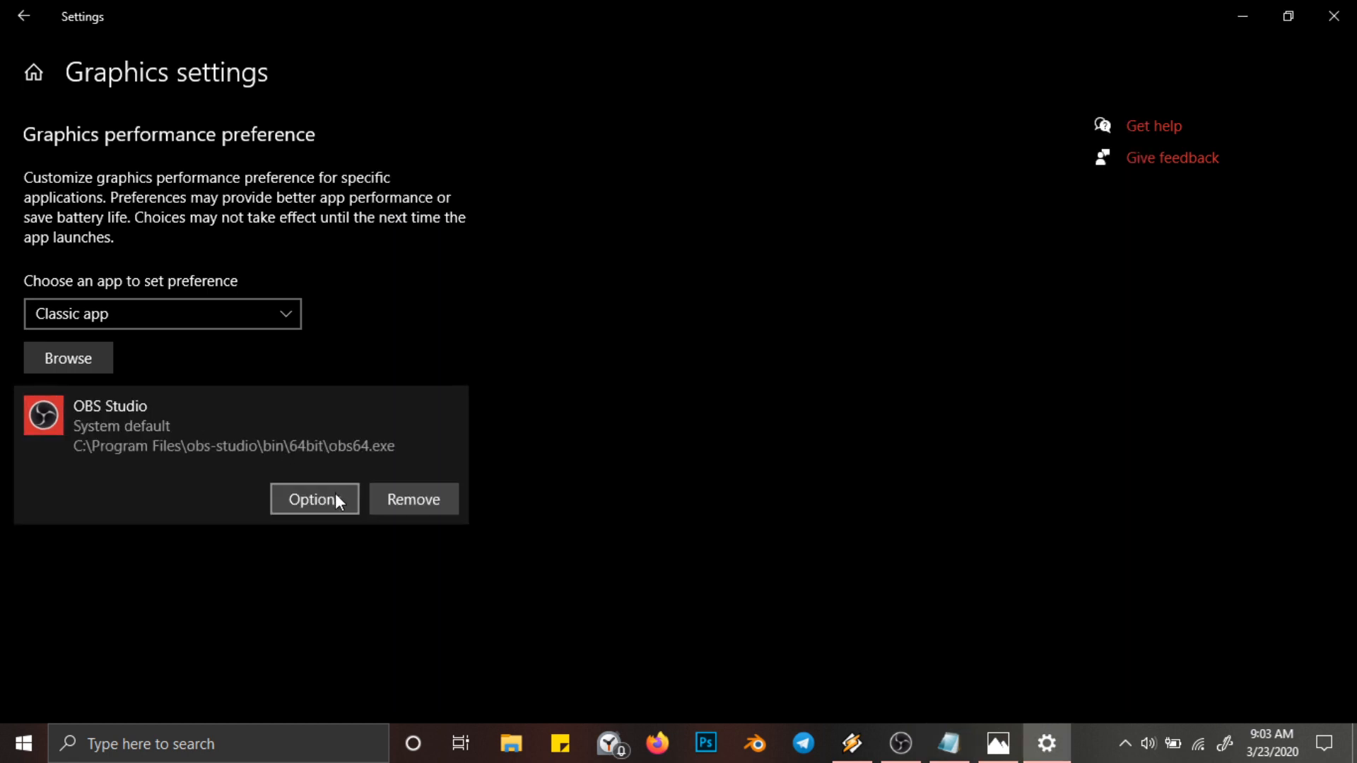
left_click(335, 497)
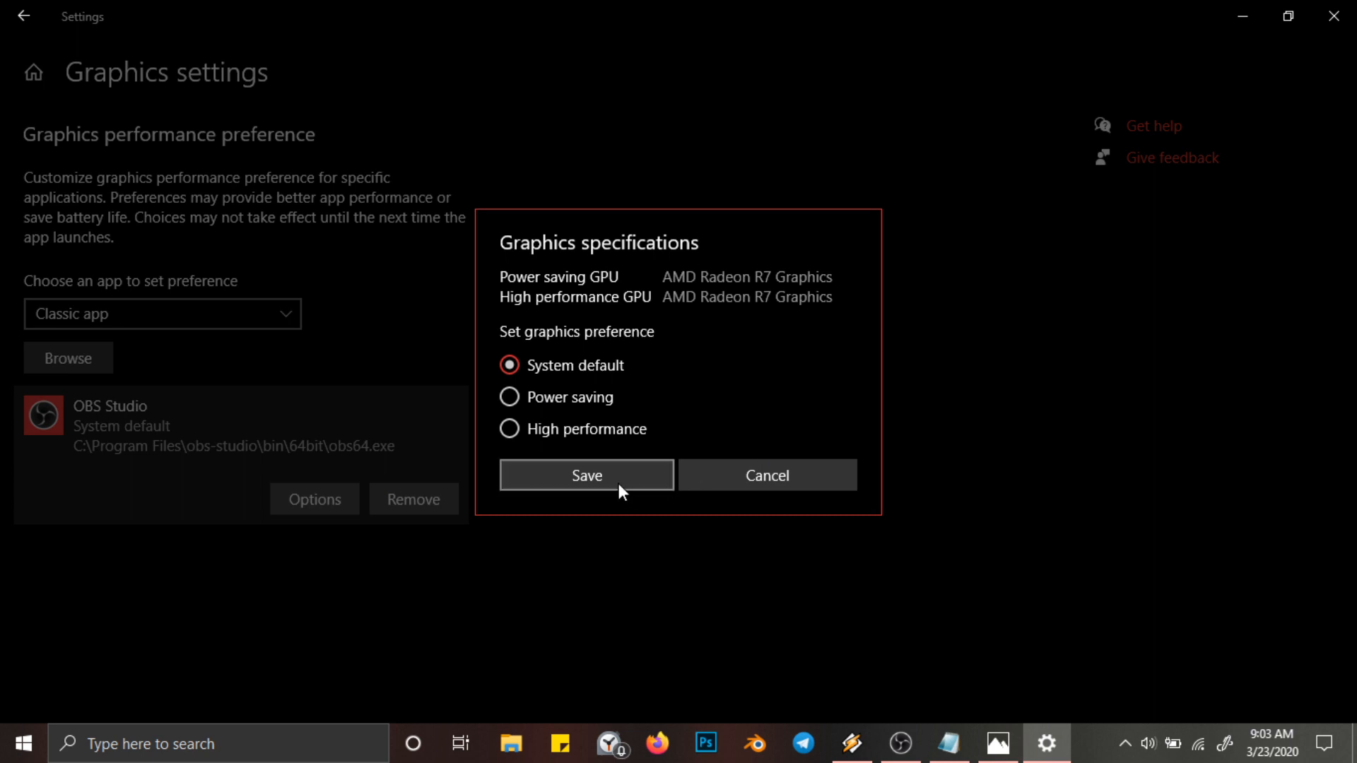
left_click(578, 397)
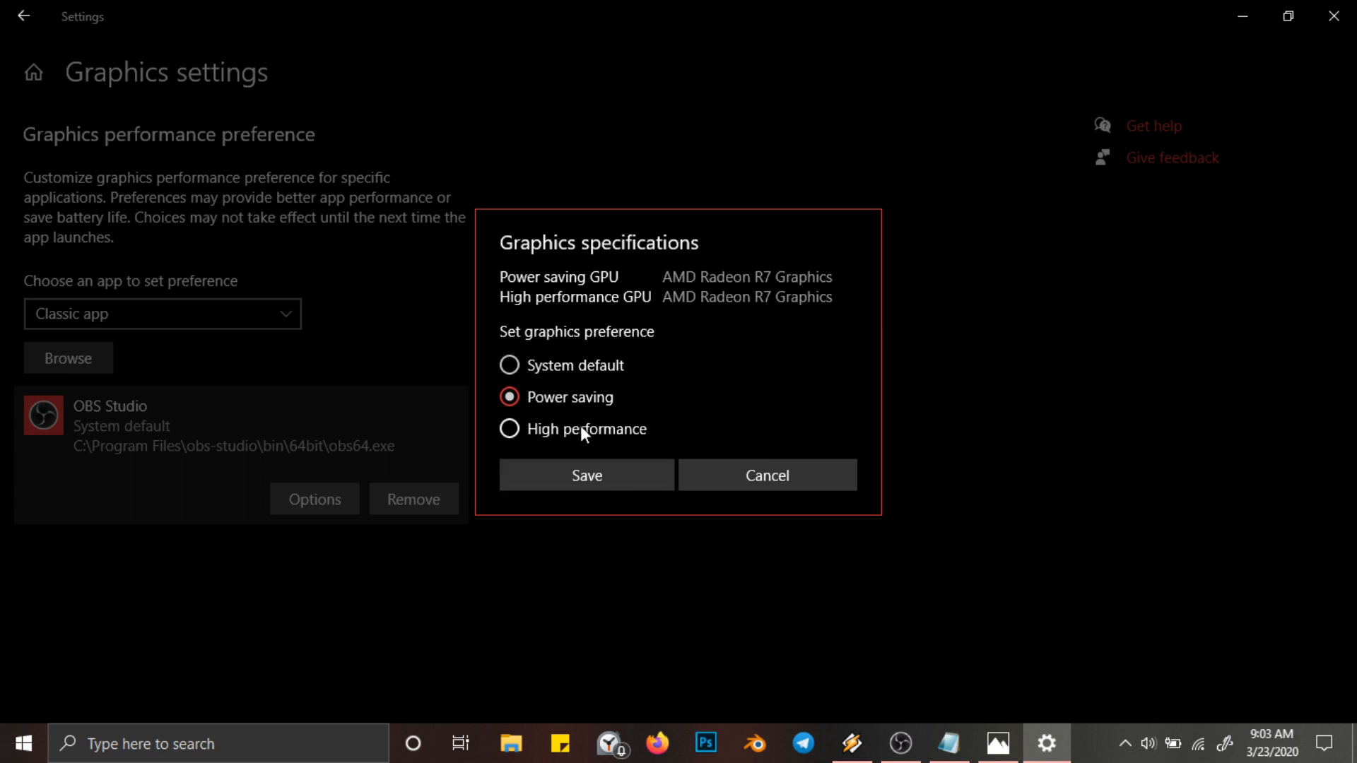
left_click(599, 475)
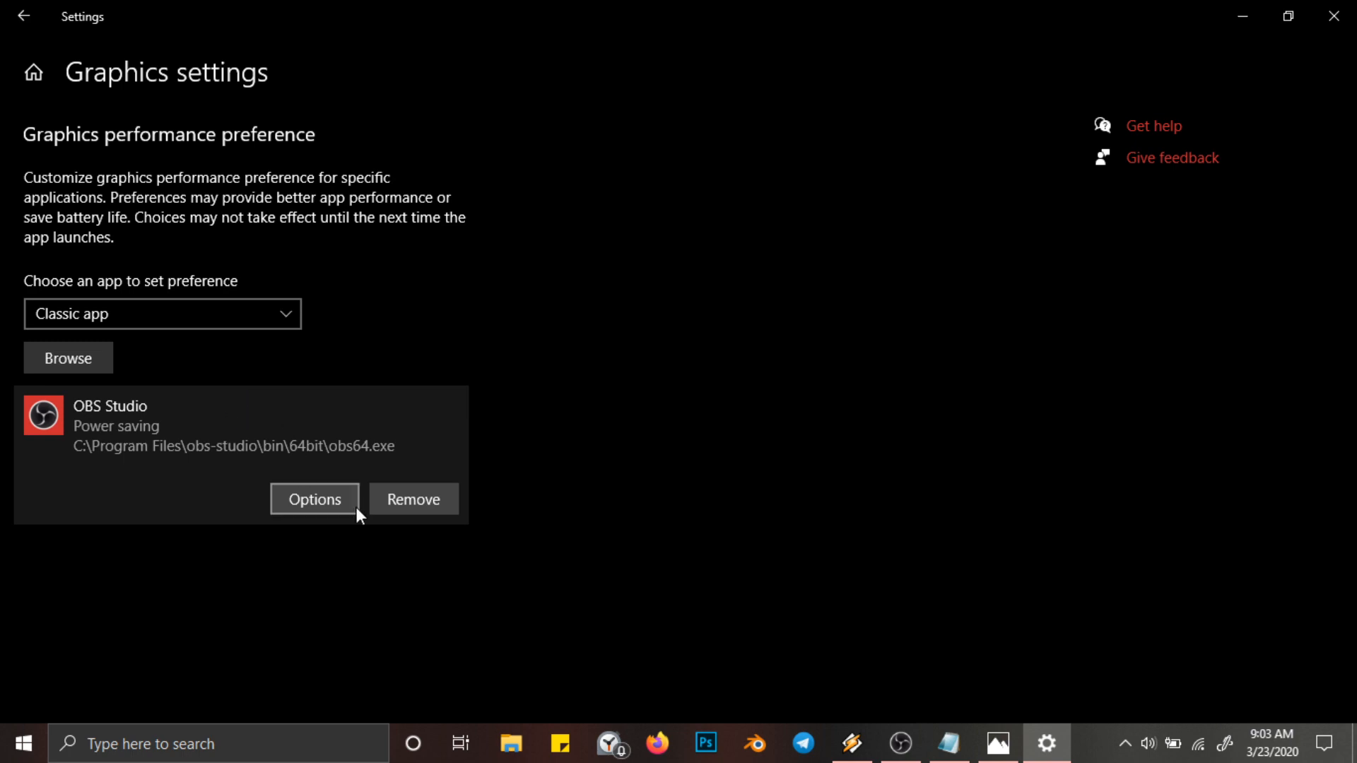
left_click(1334, 16)
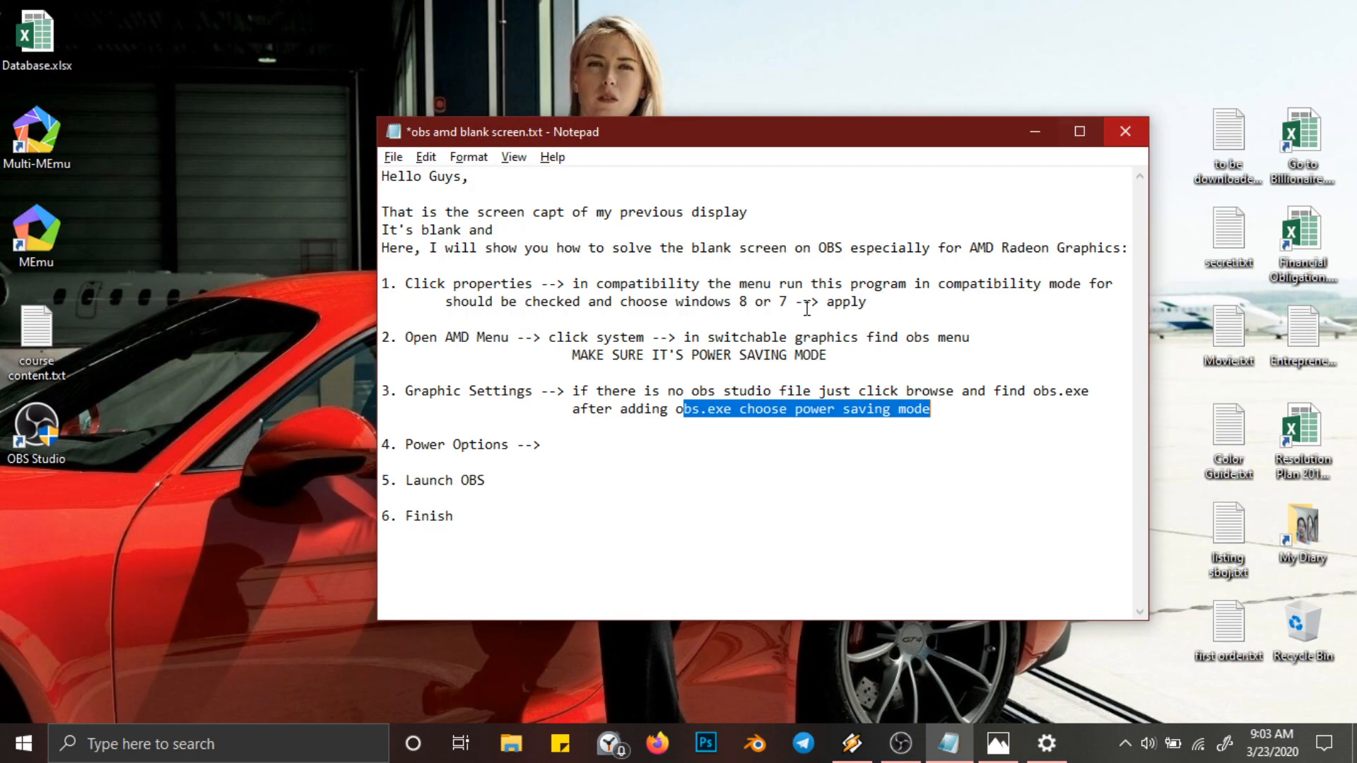
Open the Windows Power Options for item 4 of the Notepad note.
left_click_drag(407, 446, 525, 448)
left_click(689, 485)
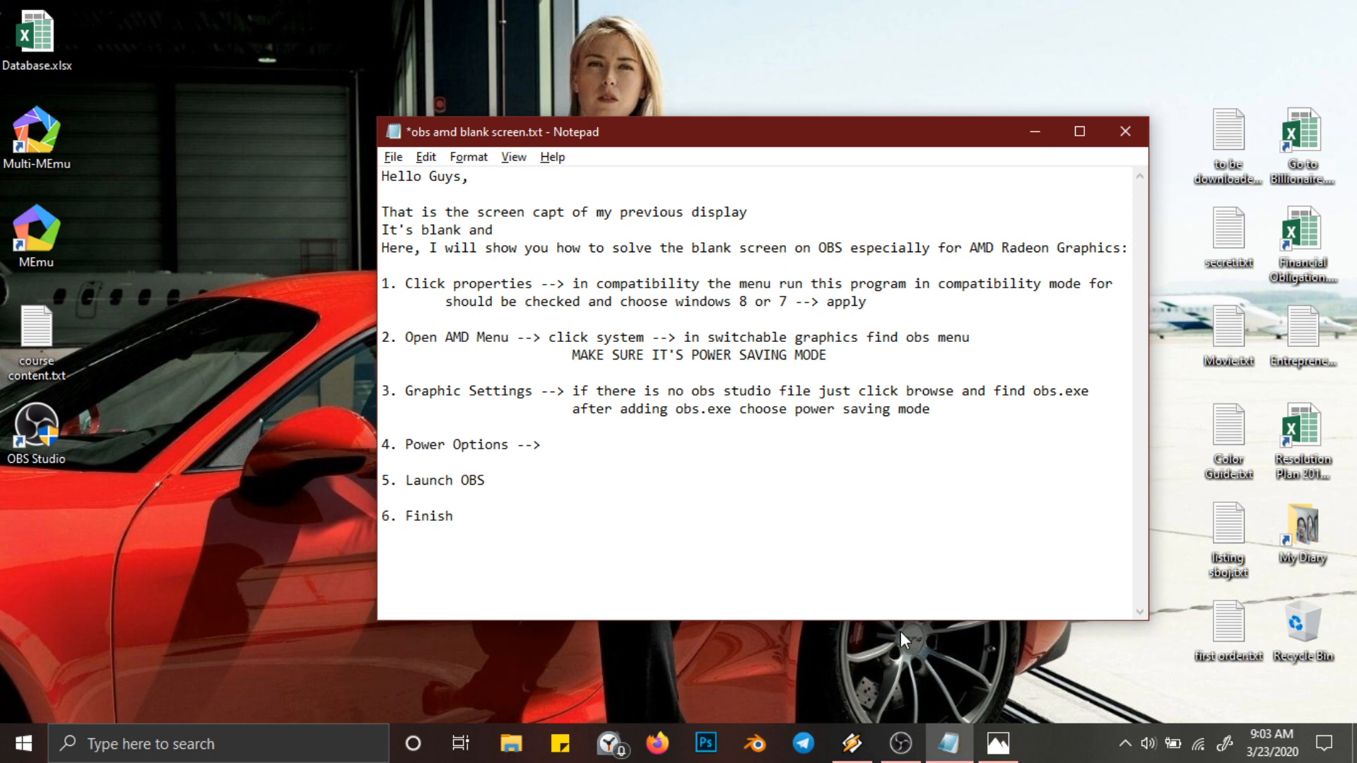
right_click(1172, 743)
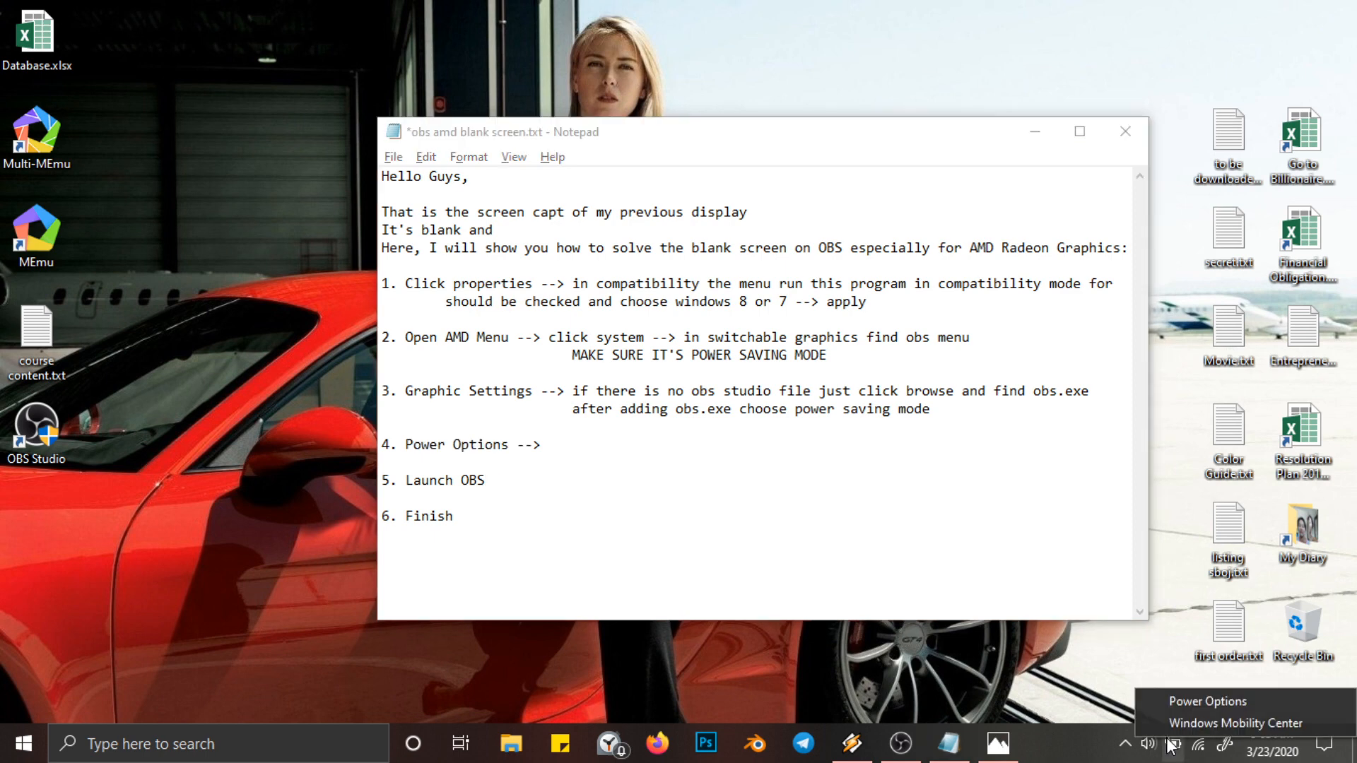
left_click(1169, 700)
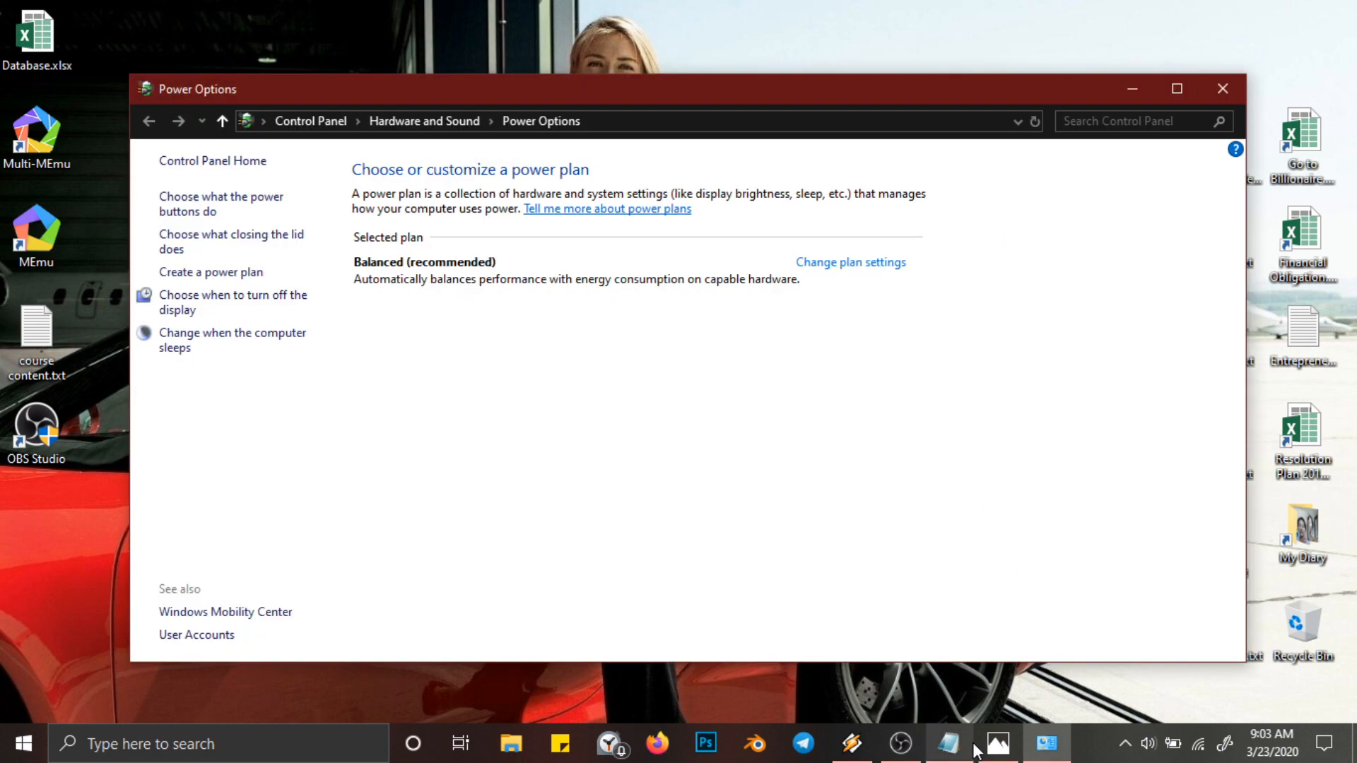
Extend item 4 of the Notepad note, "Power Options", with "click change power setting and choose advance menu".
left_click(948, 743)
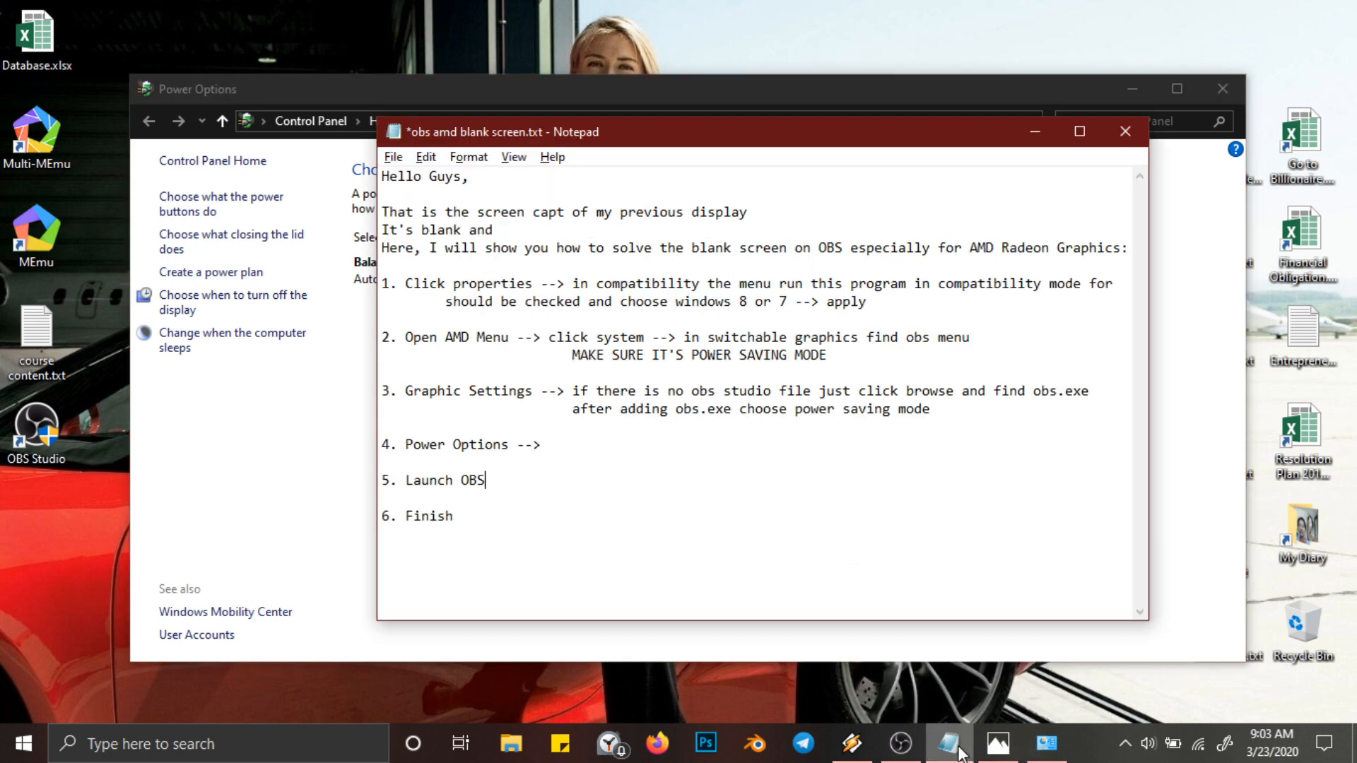
left_click(673, 444)
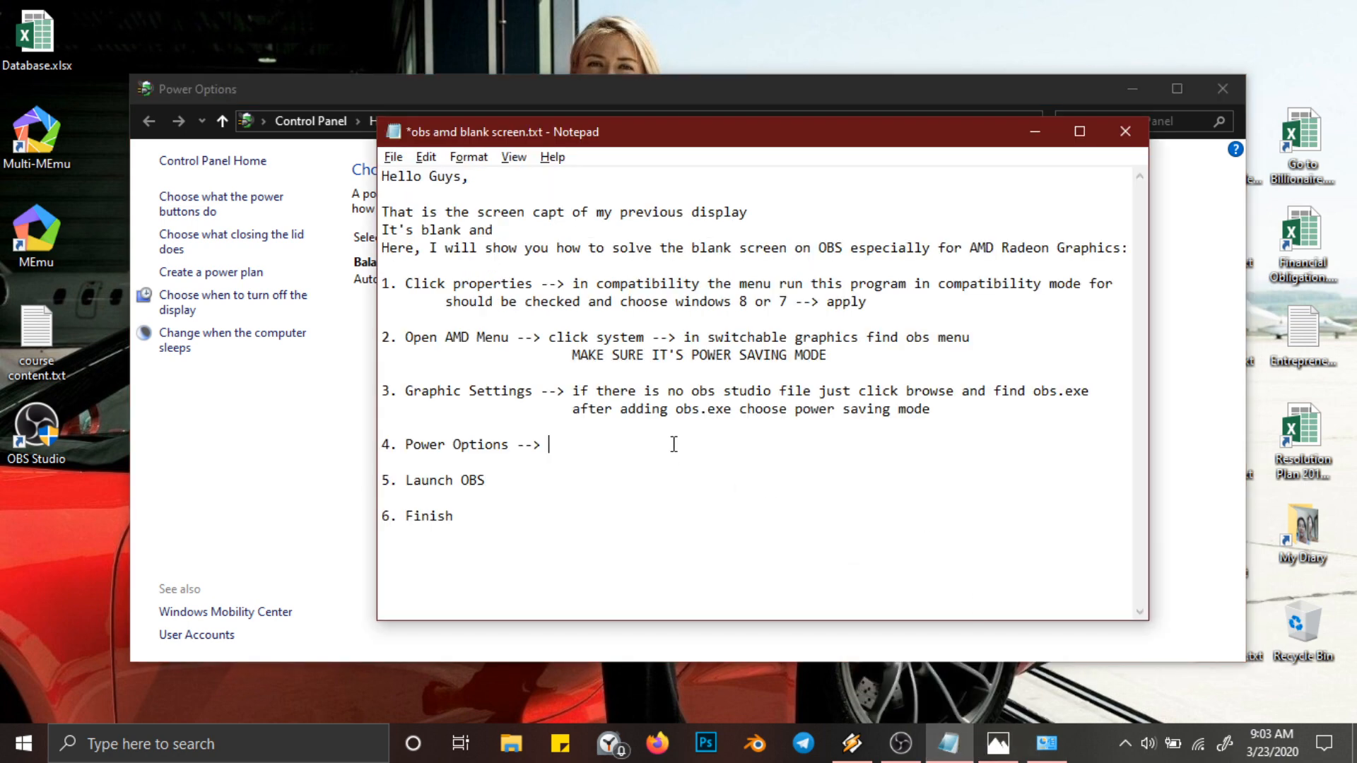
type("click change power sett")
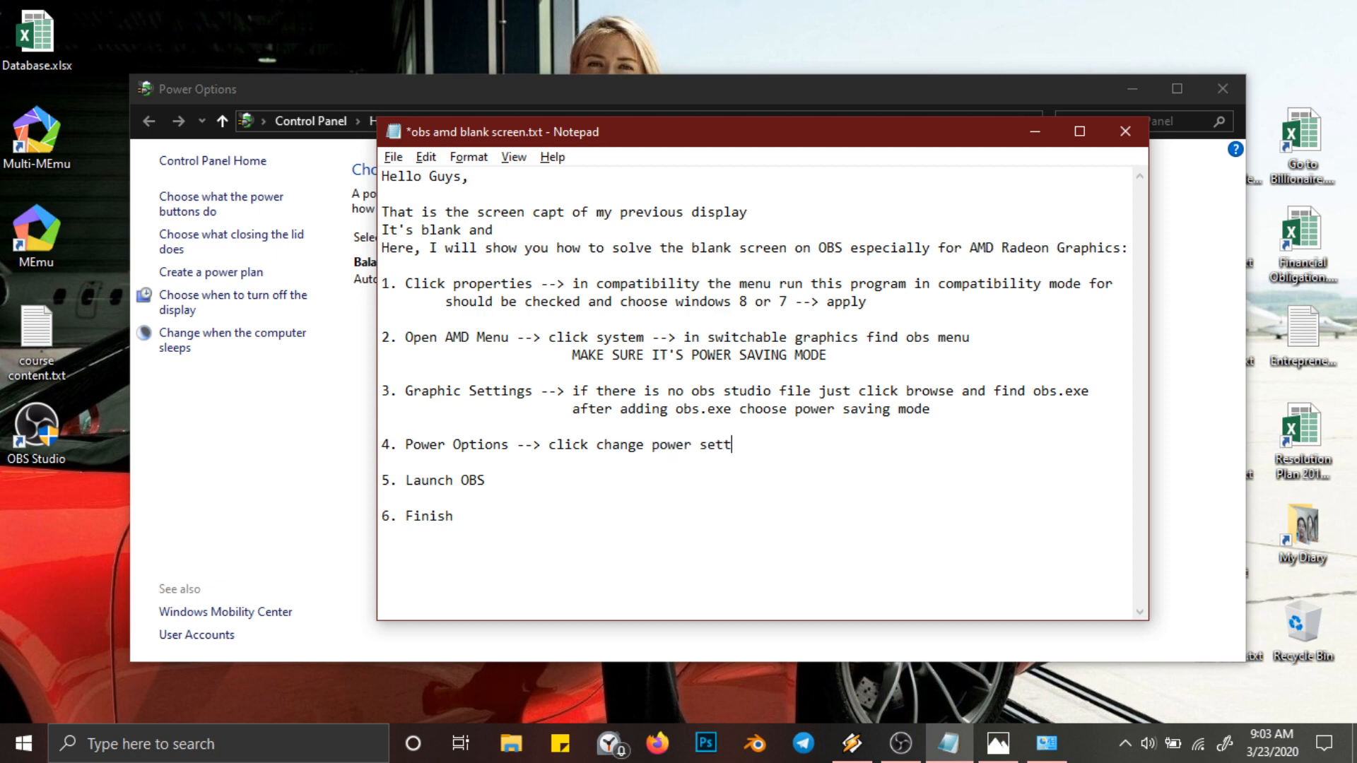
type("ing and choose adv")
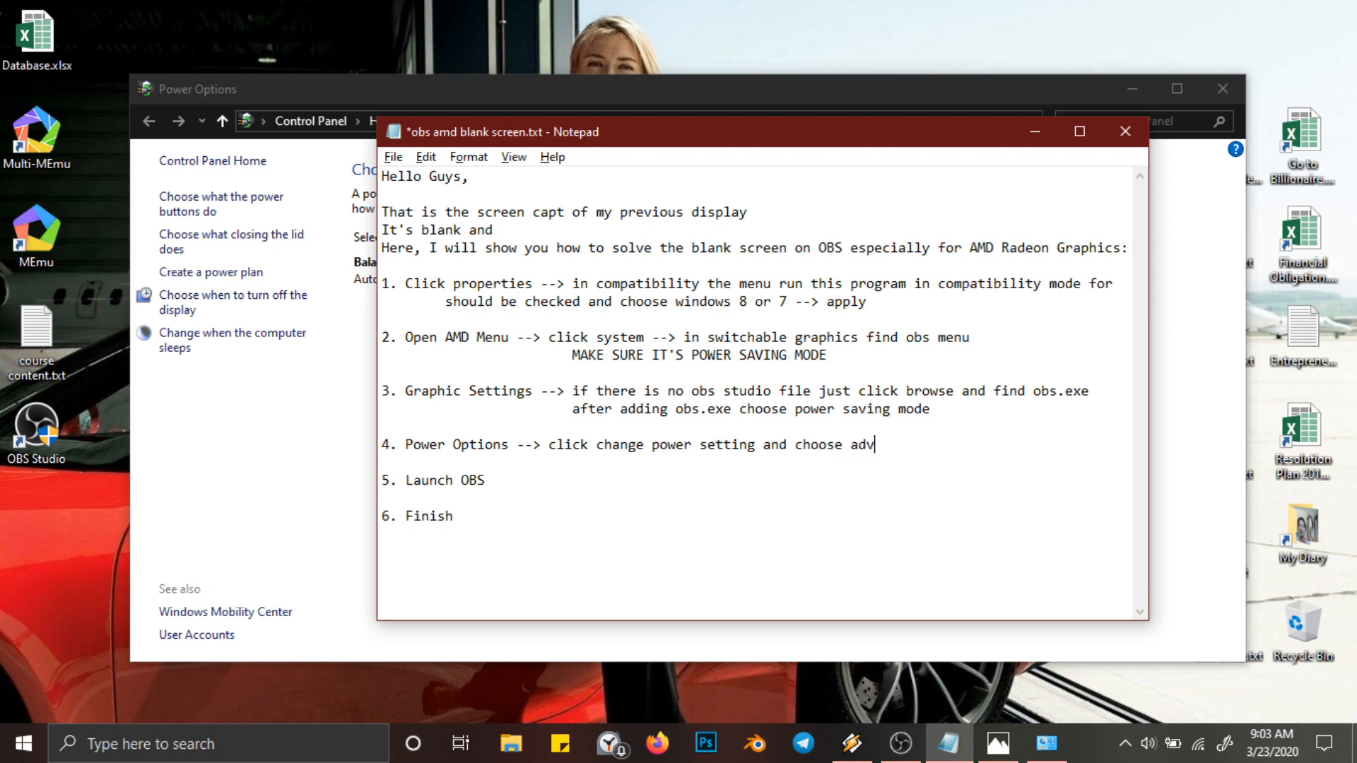
type("ance menu")
left_click_drag(793, 444, 950, 445)
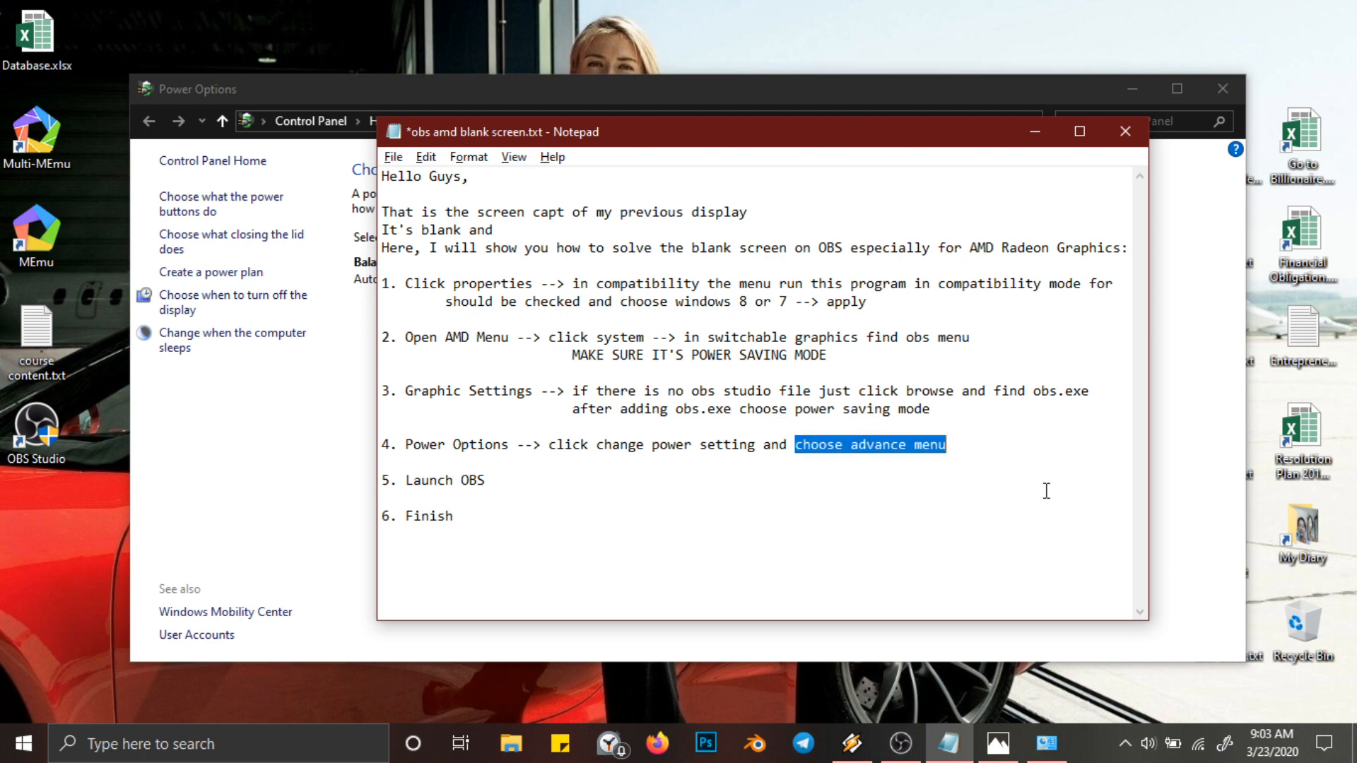
Open the advanced power settings of the Balanced plan and bring the Switchable Dynamic Graphics entry into view.
left_click(1202, 512)
left_click(863, 263)
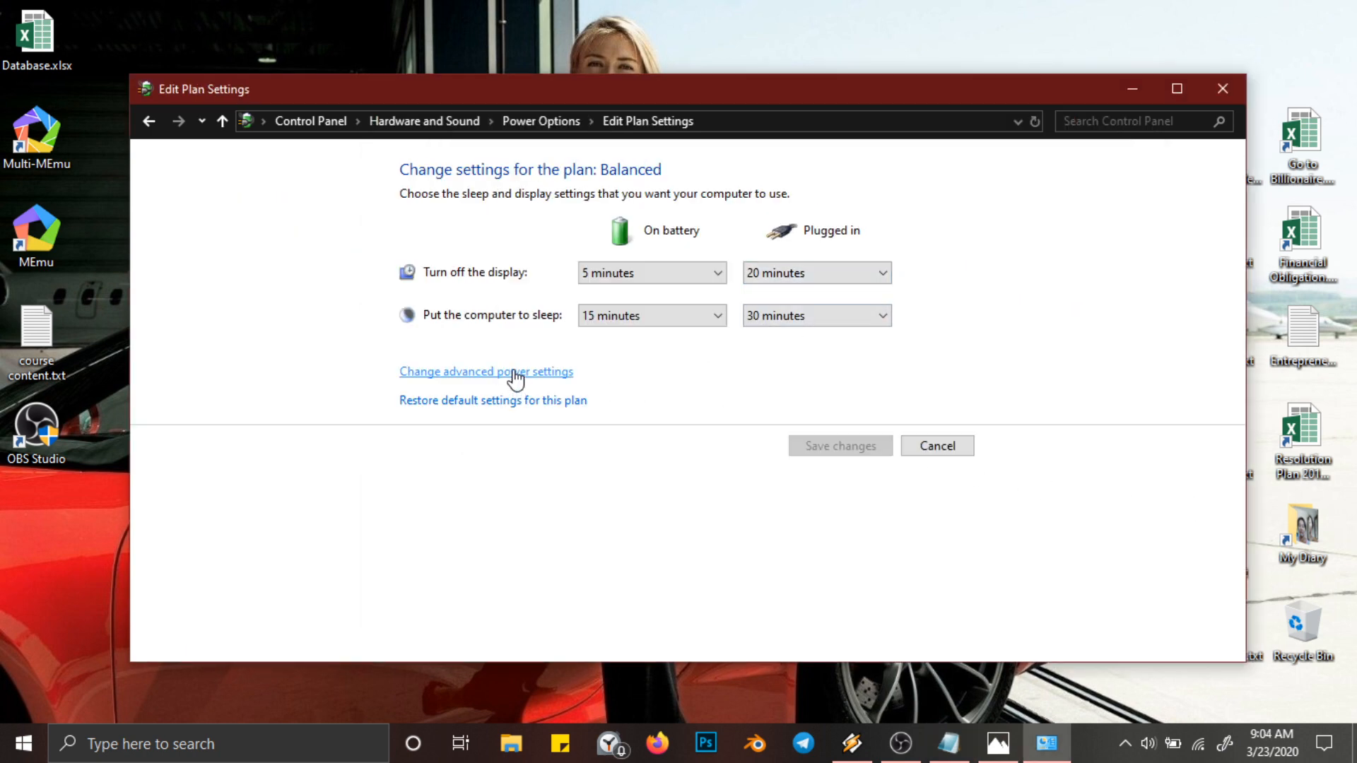
left_click(550, 378)
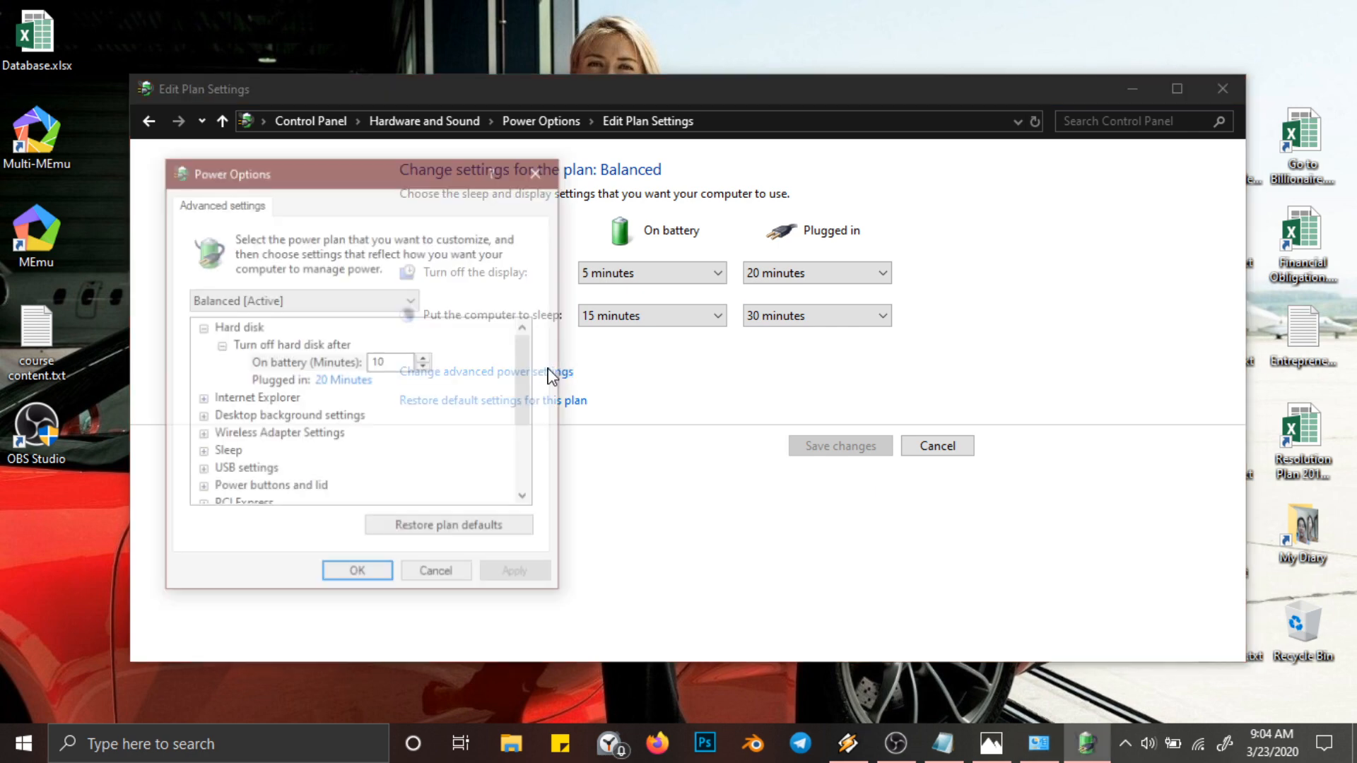
scroll(415, 470, "down", 3)
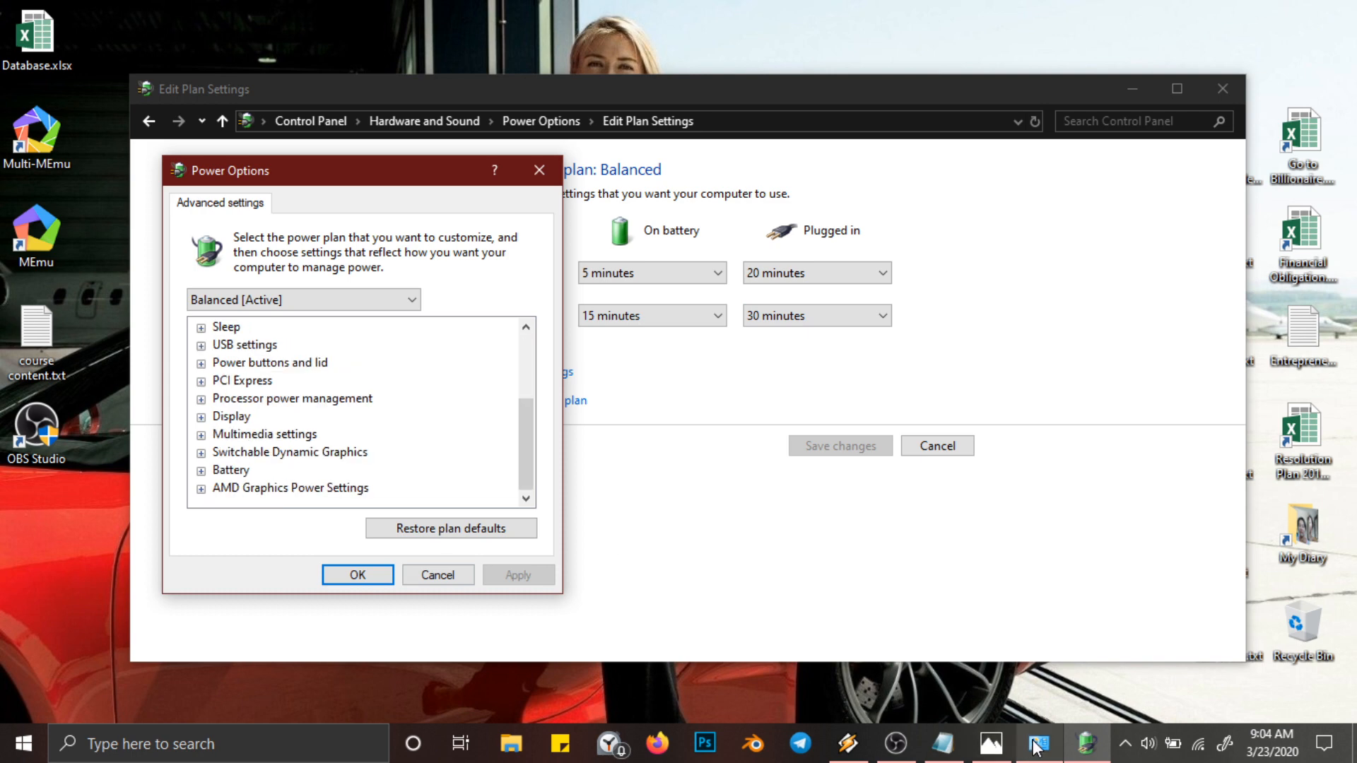
Place the Notepad note beside the power settings and add "MAKE SURE IN SWITCHABLE DYNAMIC GRAPHICS the plugged in section is" indented under item 4.
mouse_move(1035, 747)
left_click(945, 653)
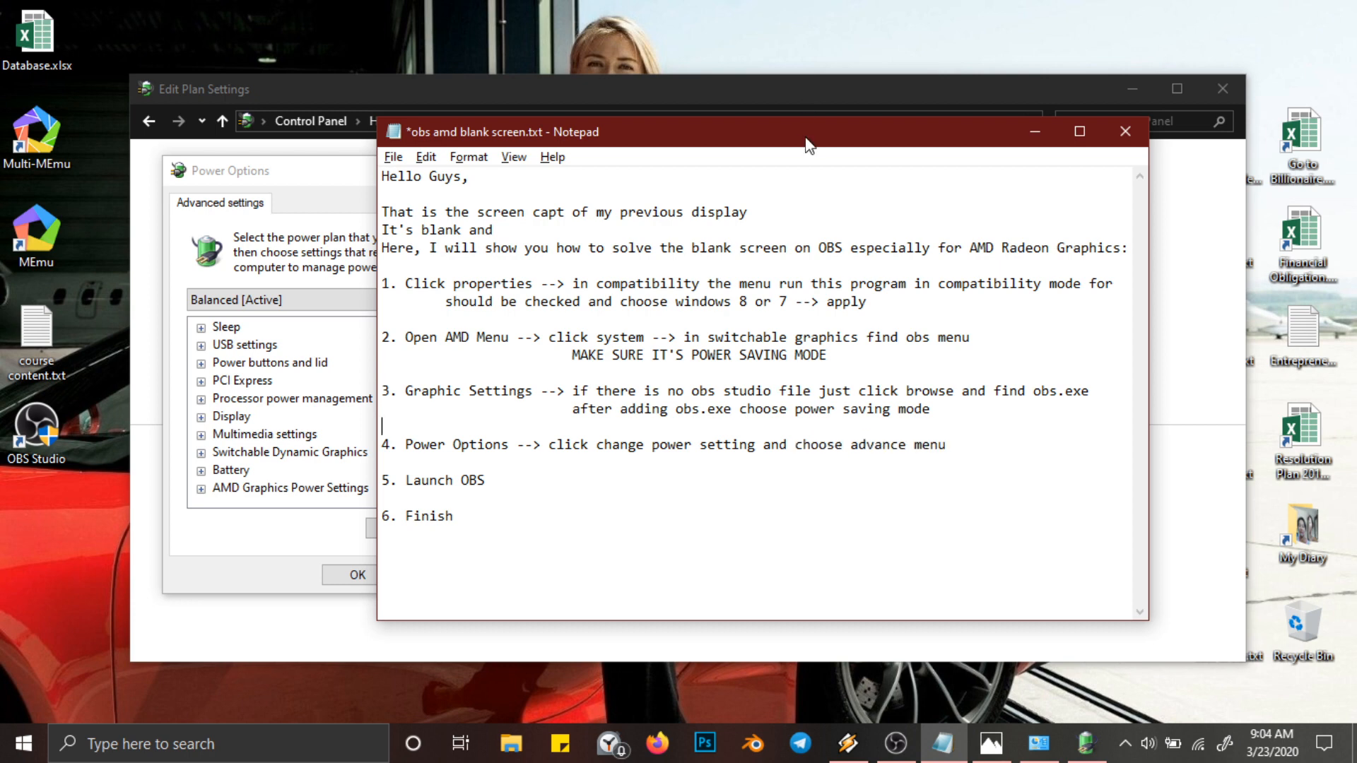
left_click_drag(809, 144, 947, 88)
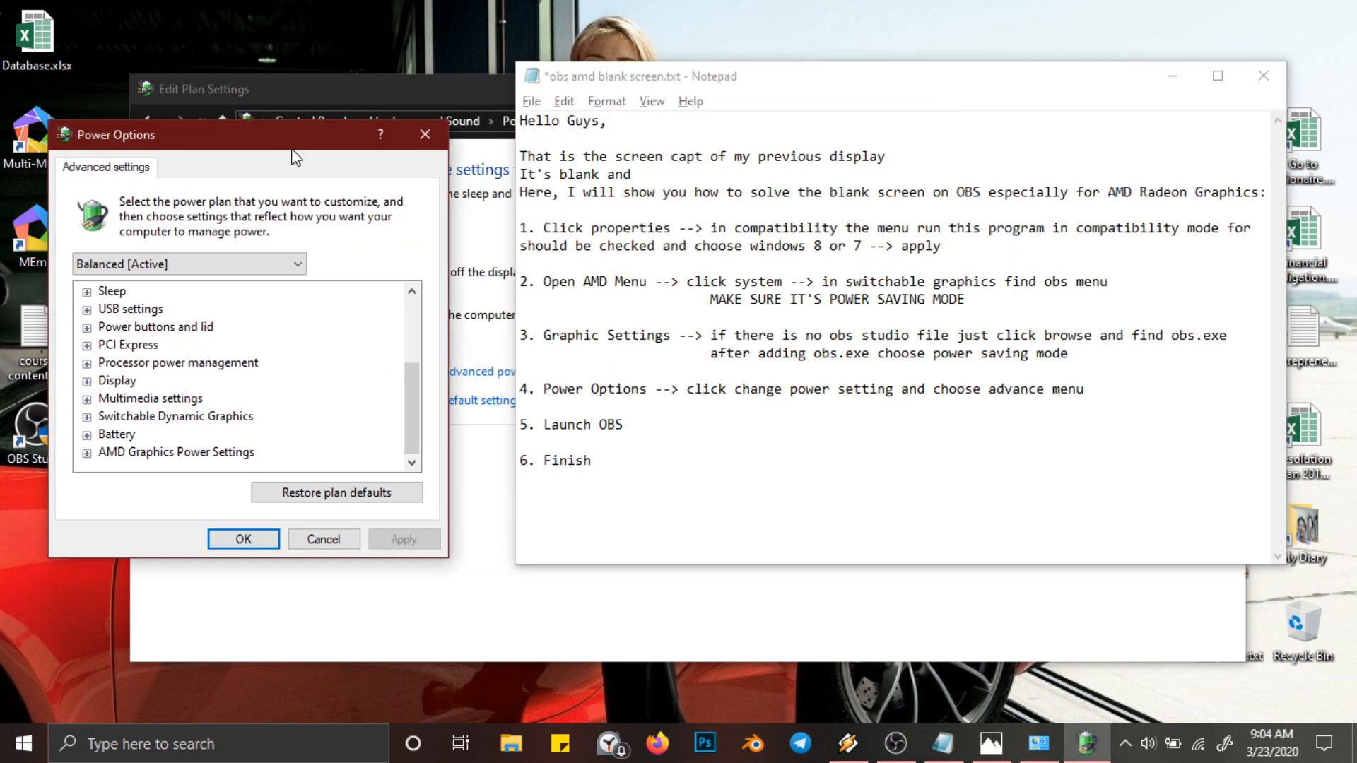
left_click(710, 407)
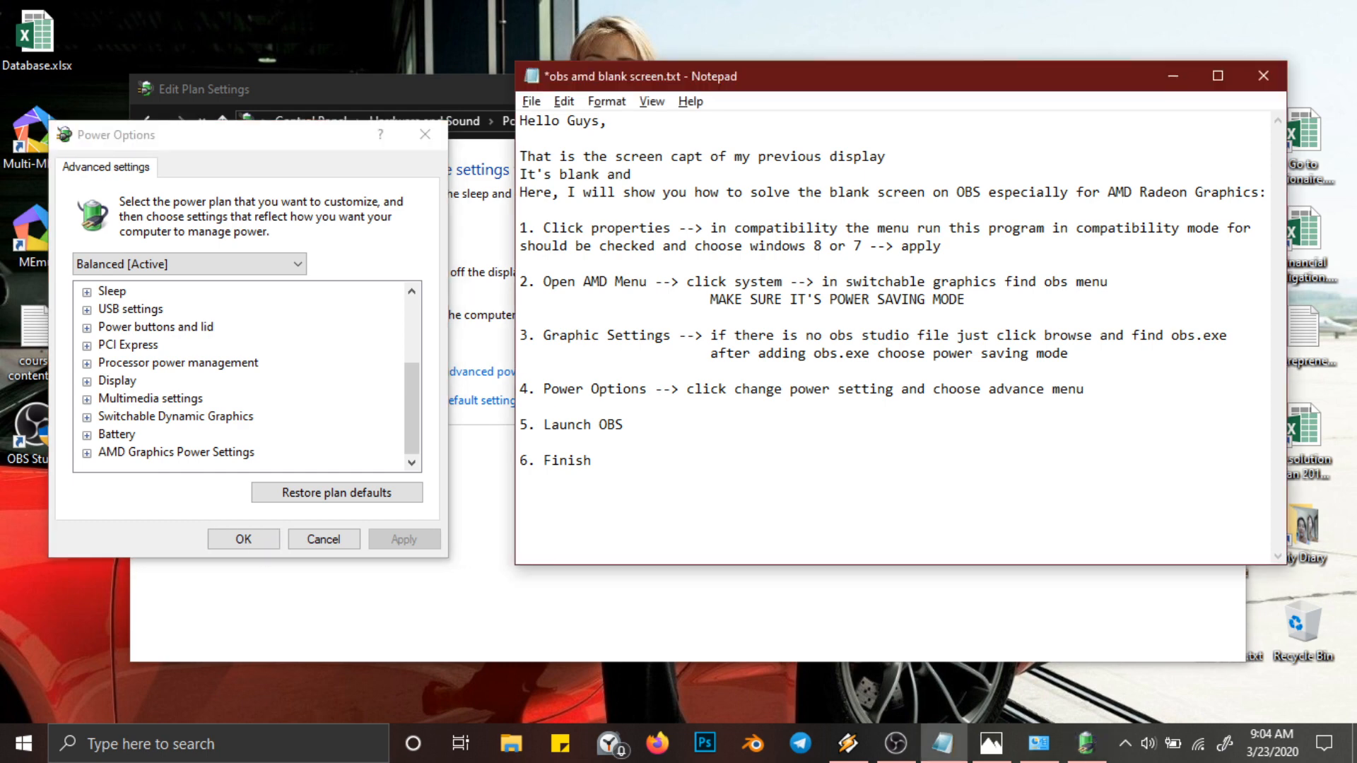
type("MAKE SURE IN SWITC")
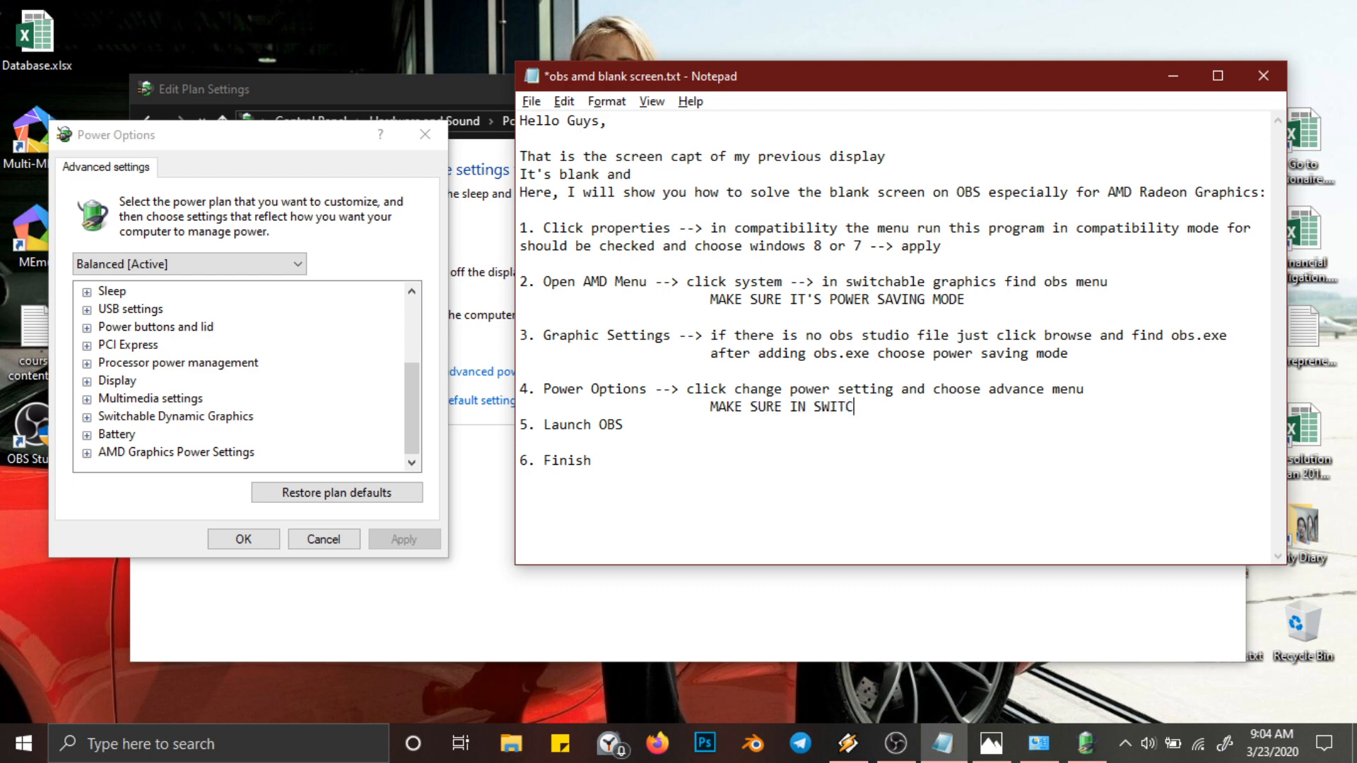
type("HABLE DYNAMIC GRAP")
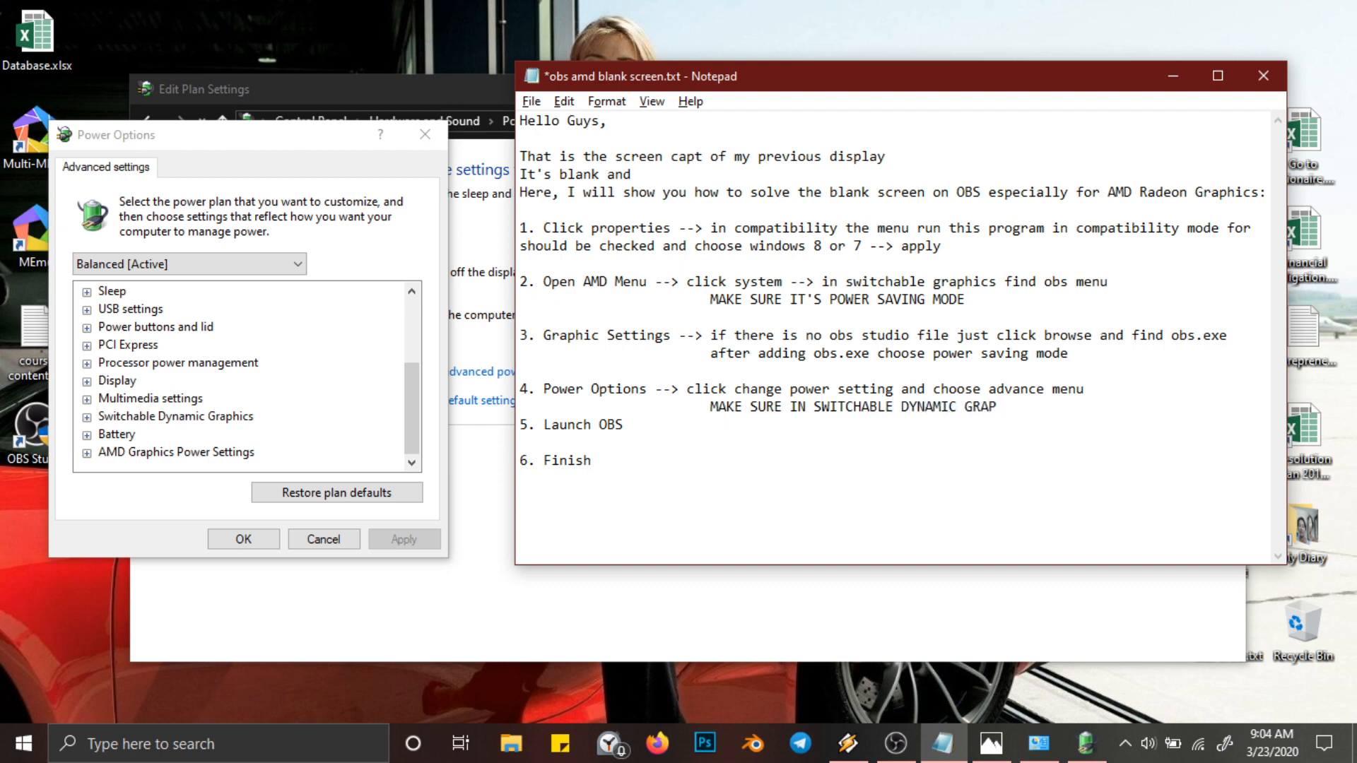
type("HICS the plugged i")
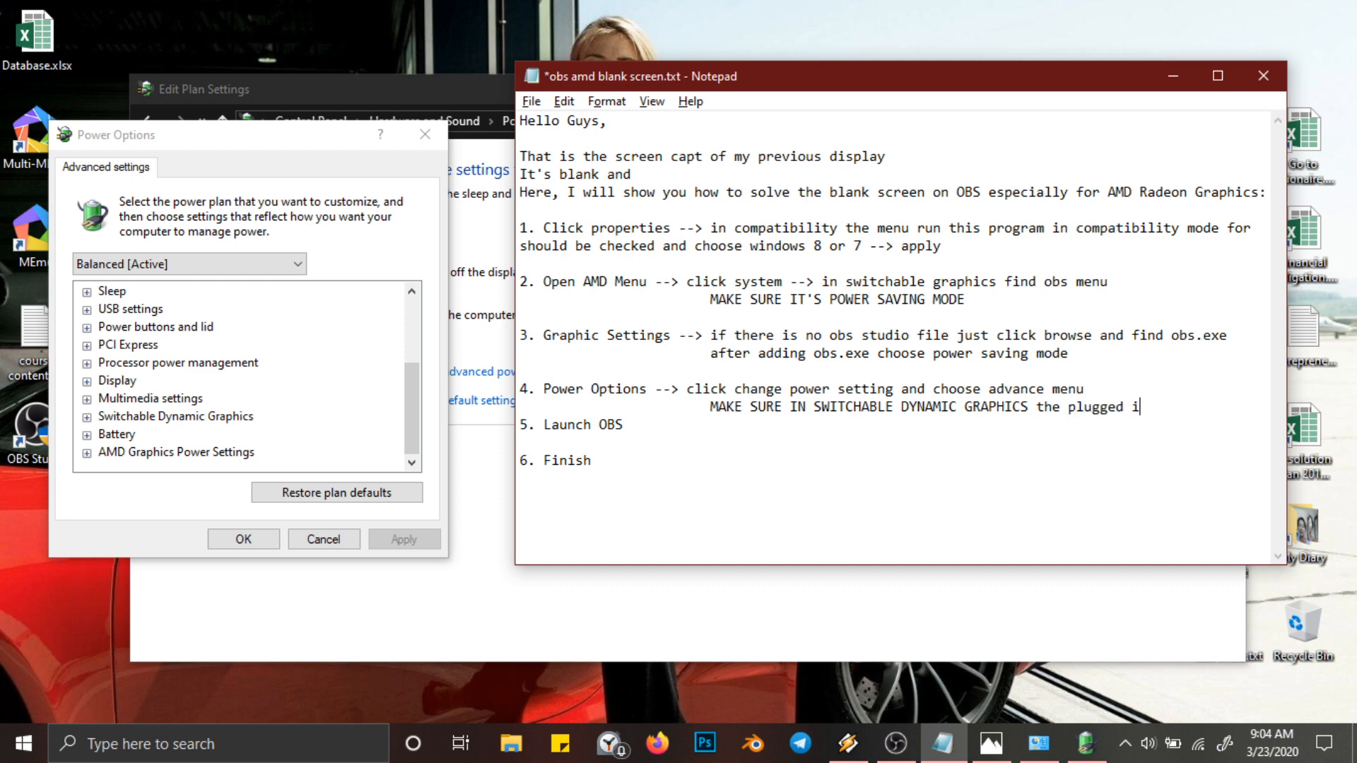
type("n section is")
Continue the item 4 instruction on a new indented line with "in the force power saving mode".
key("Return")
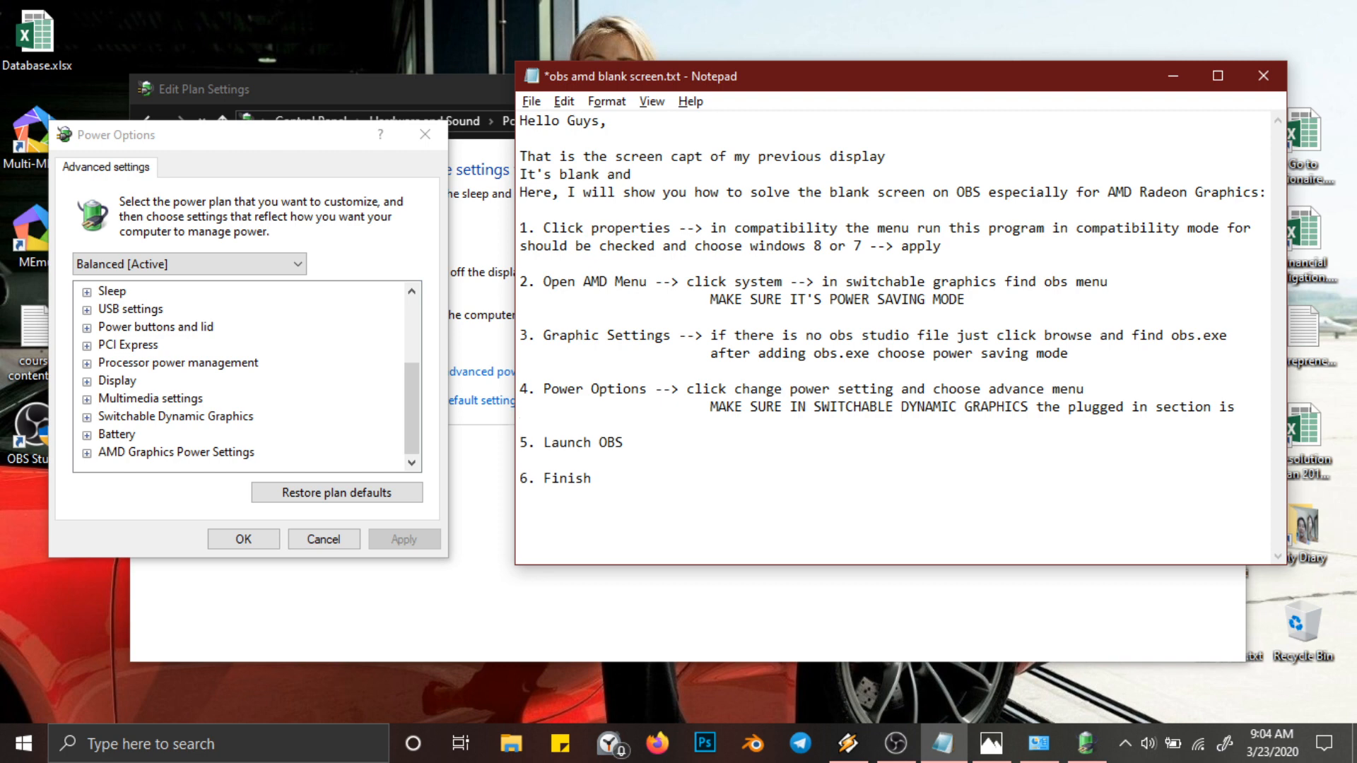
key("Tab")
key("Tab")
key("Tab")
type("in the force")
key("BackSpace")
type("ce power savi")
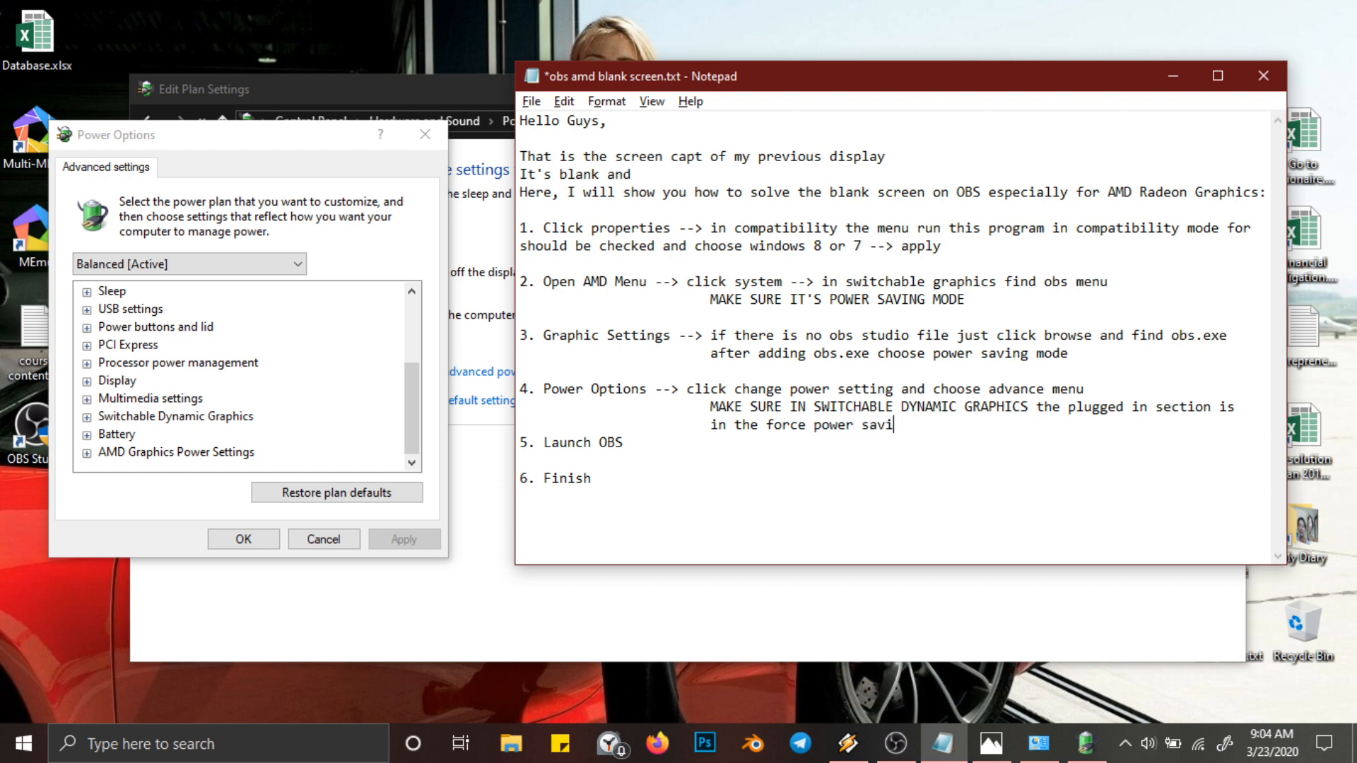
type("ng mode")
Set the plugged-in Global Settings of Switchable Dynamic Graphics to Force power-saving graphics, apply it and close the advanced power settings.
left_click(87, 416)
left_click(106, 435)
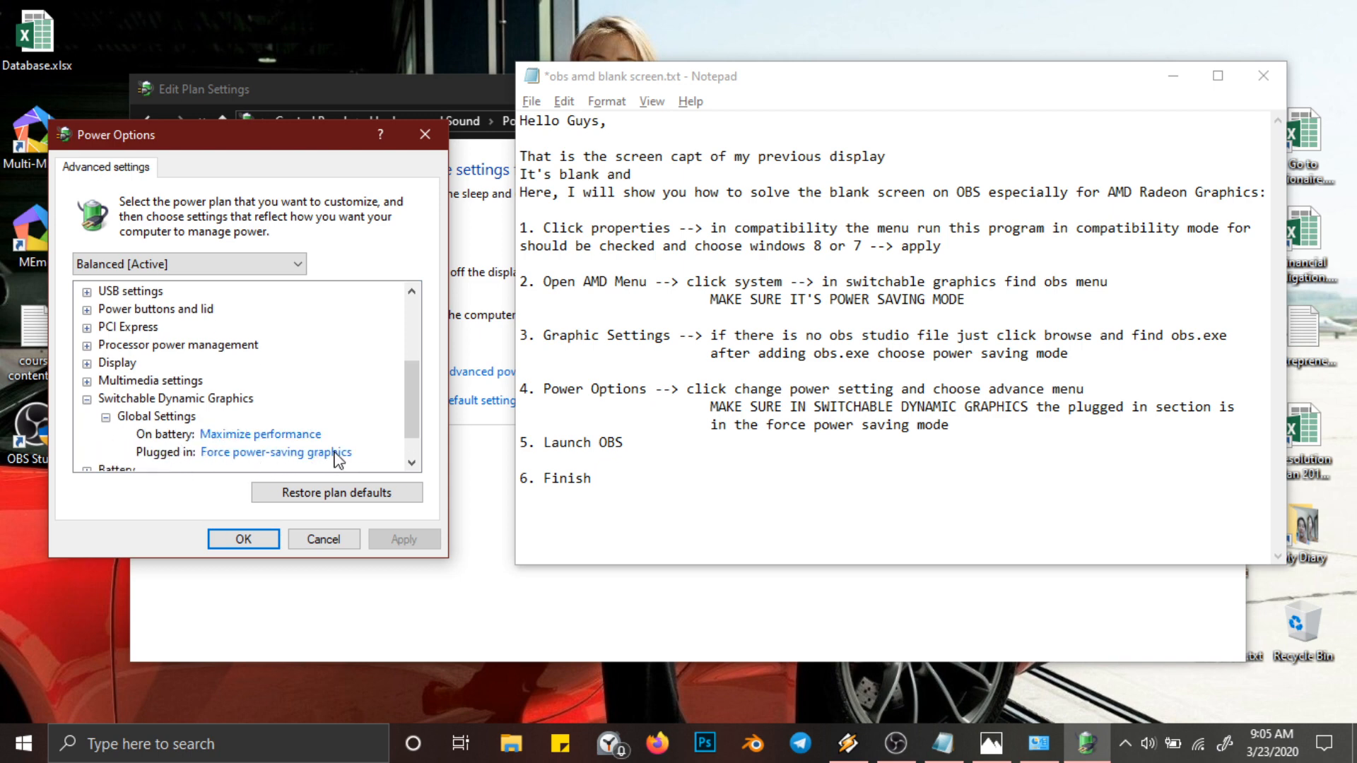
left_click(237, 453)
left_click(256, 463)
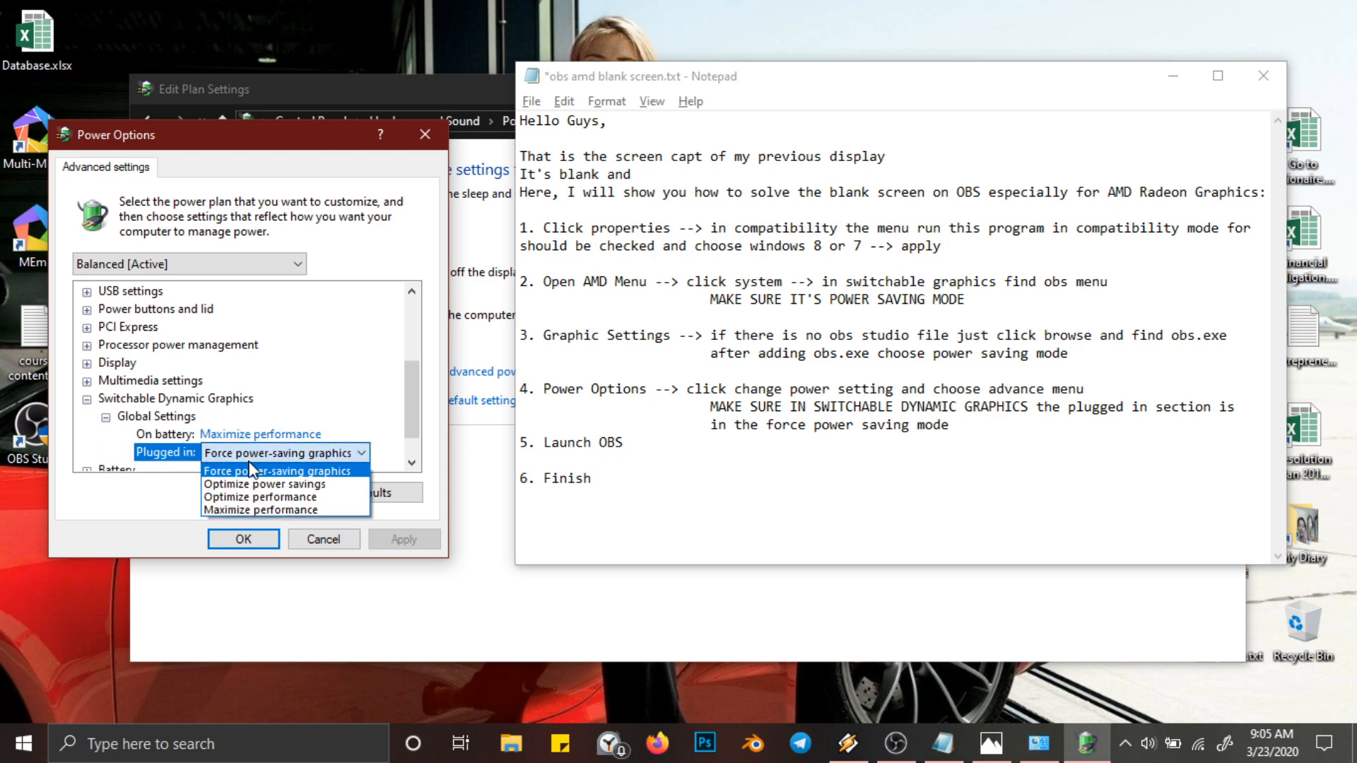
left_click(256, 468)
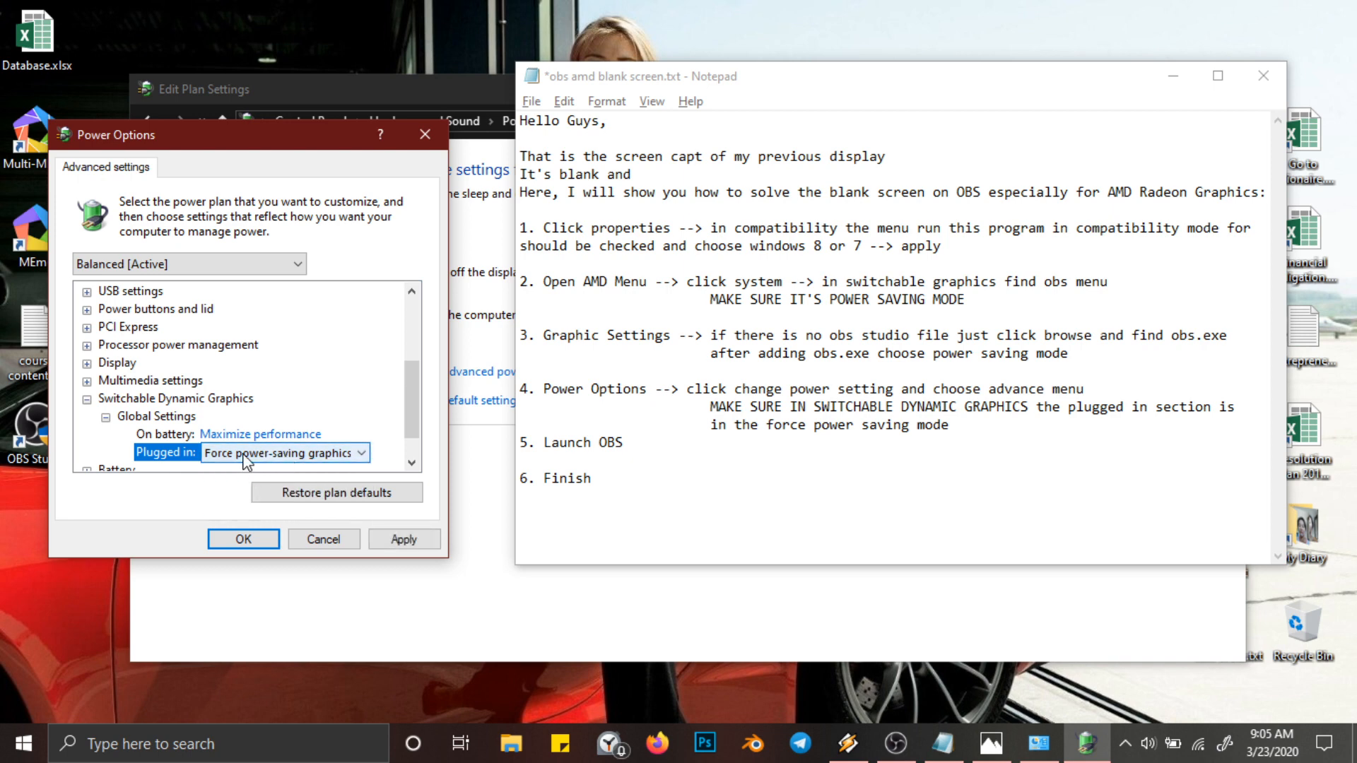
left_click(405, 539)
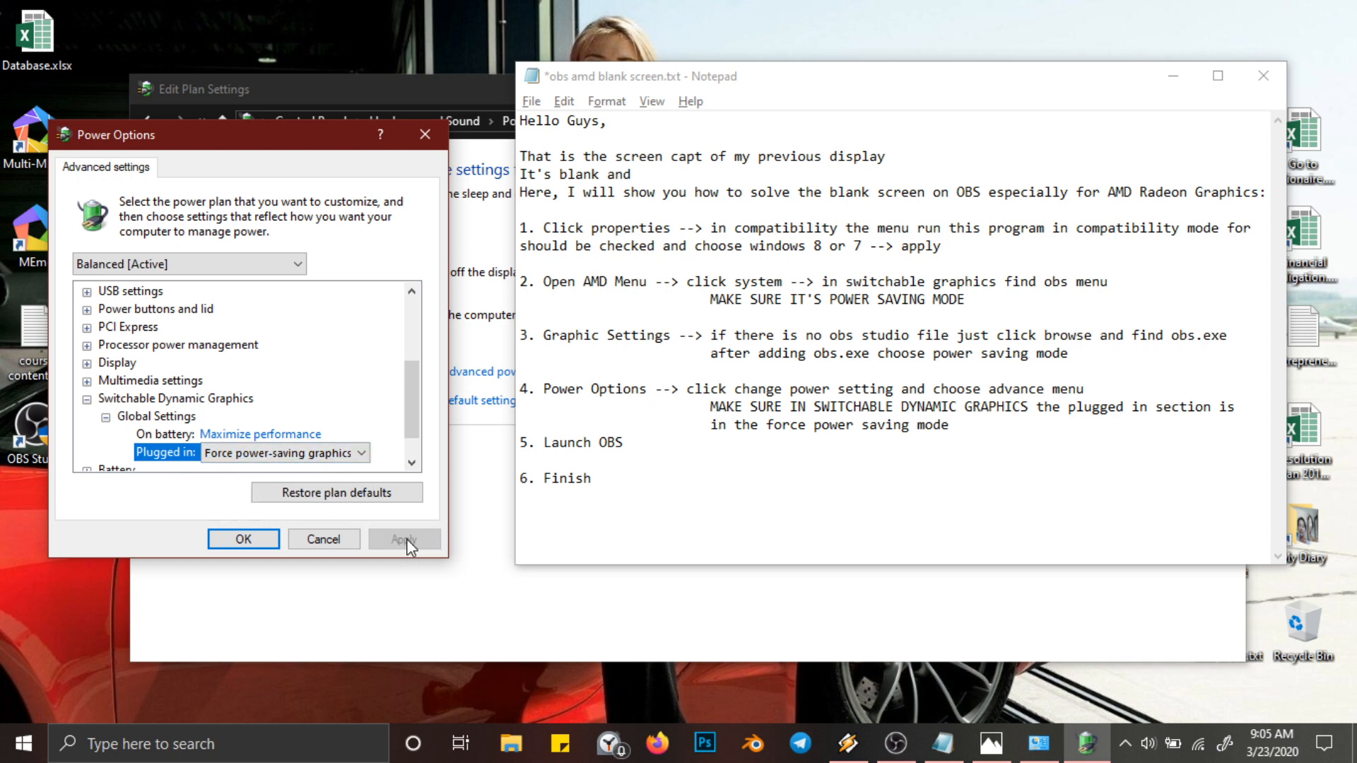
left_click(243, 539)
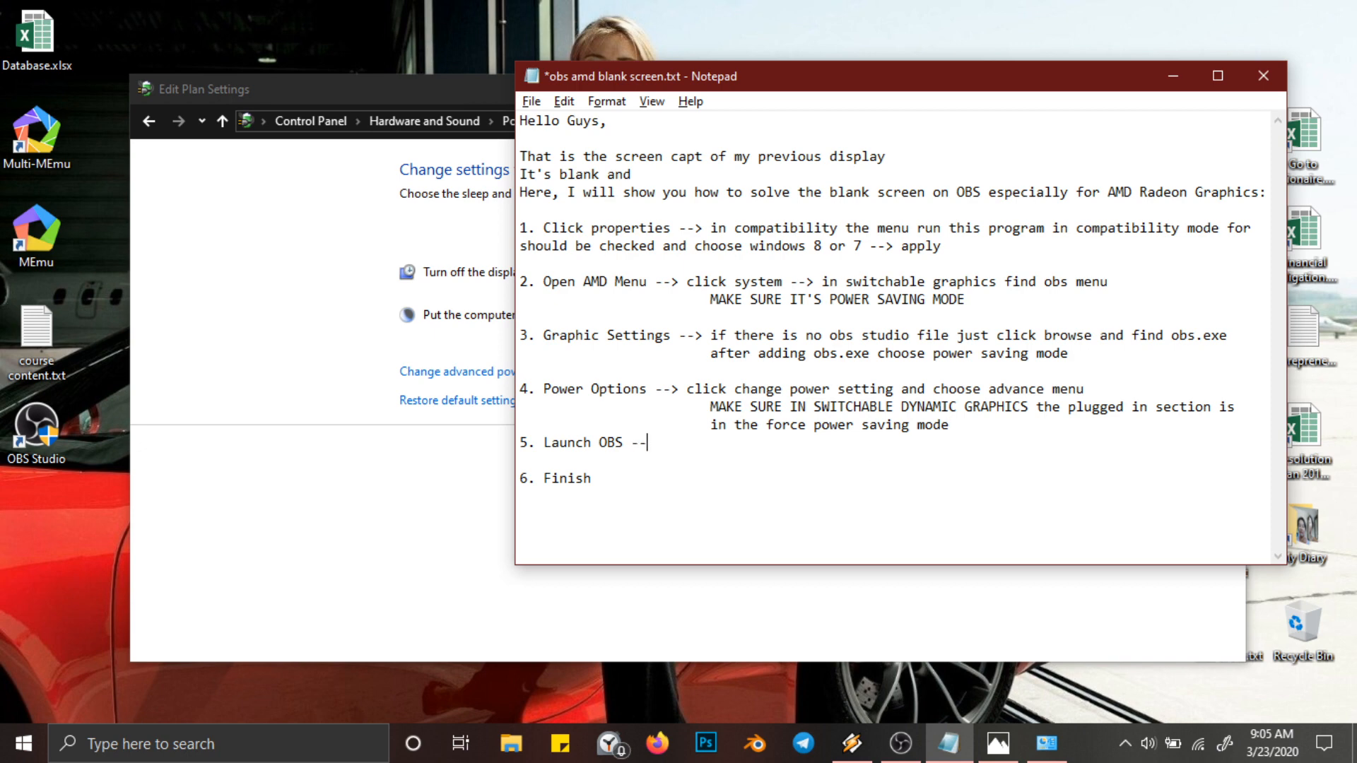
Extend item 5 of the Notepad note, "Launch OBS", with "--> just launch obs".
type("--> just lauch obs")
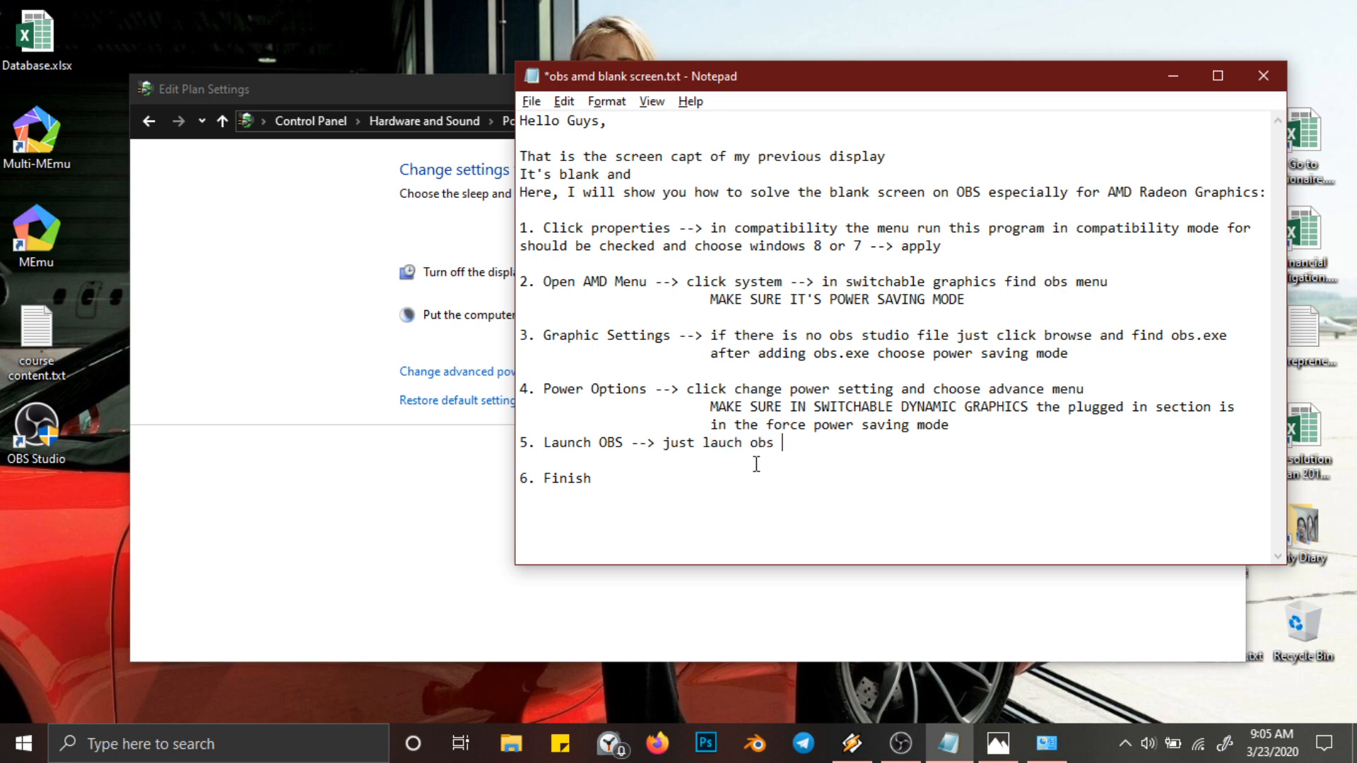
left_click(725, 445)
type("n")
left_click(761, 499)
Launch OBS Studio and bring its window forward to check the Display Capture preview.
double_click(53, 452)
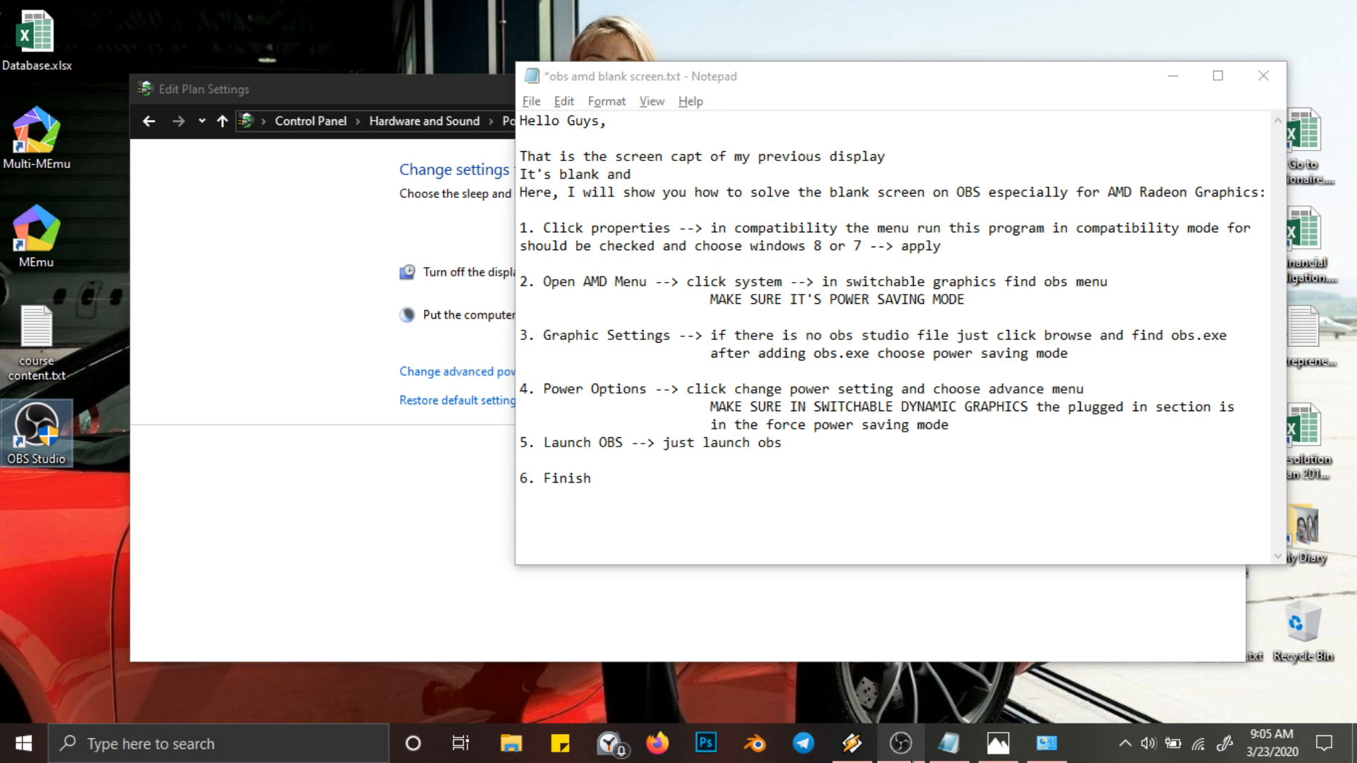
mouse_move(901, 742)
left_click(909, 667)
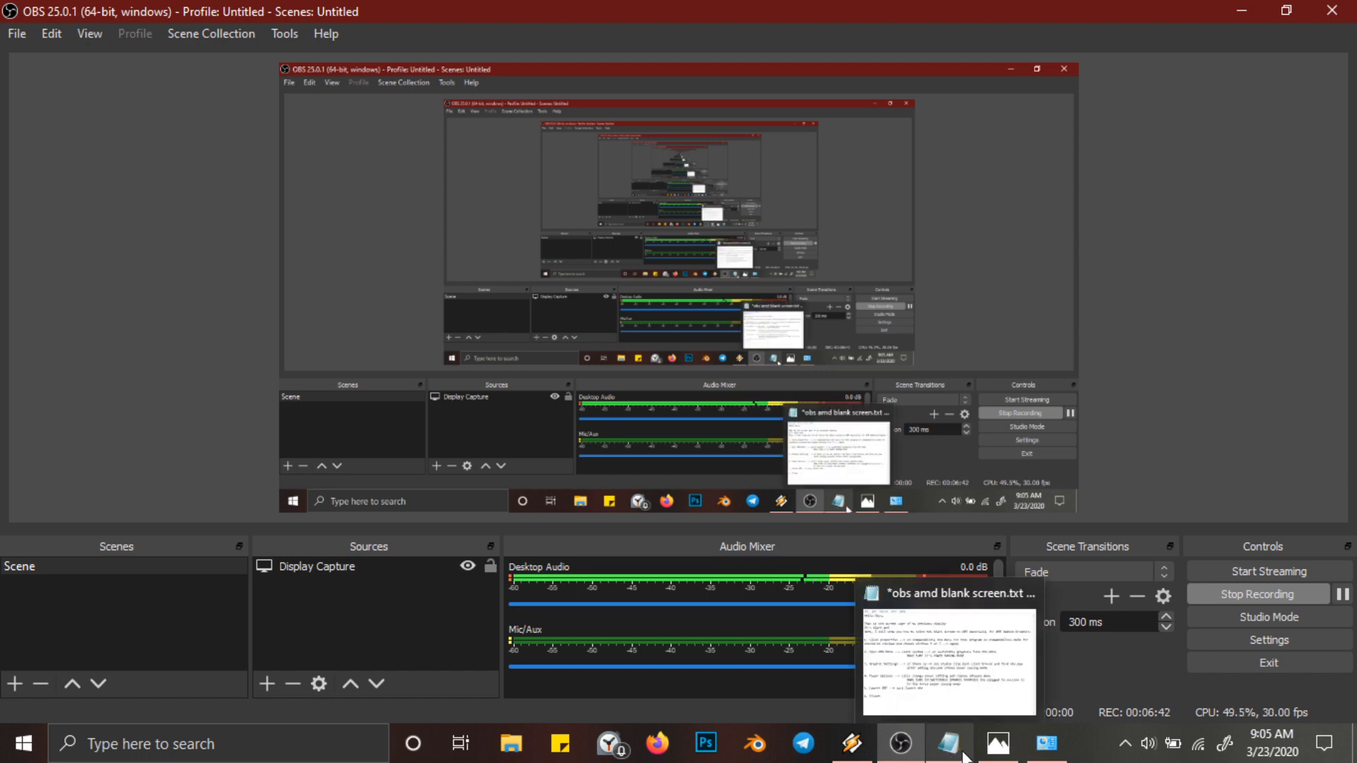
Return to the Notepad note and add "Here you can see that it's no longer black screen anymore," below item 6.
left_click(962, 755)
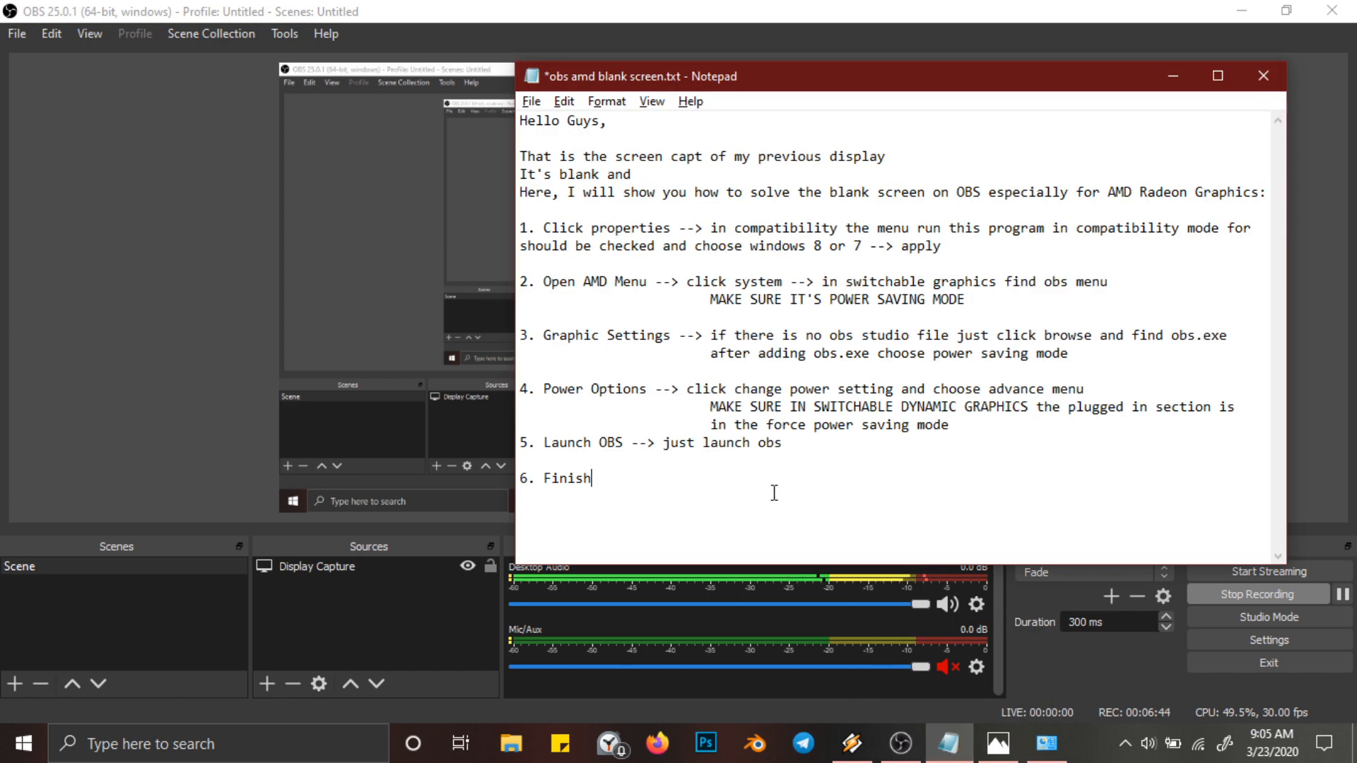
key("Return")
key("Return")
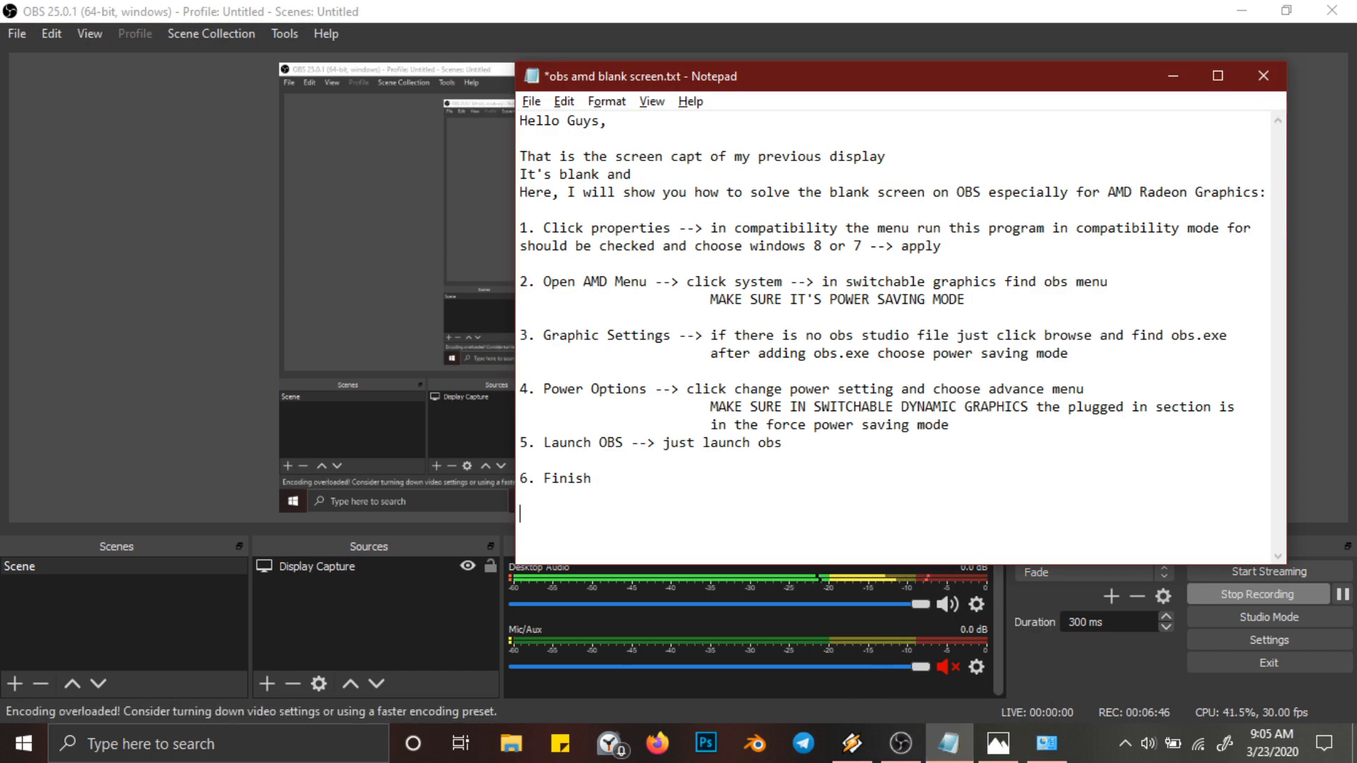
type("Here y")
type("ouu")
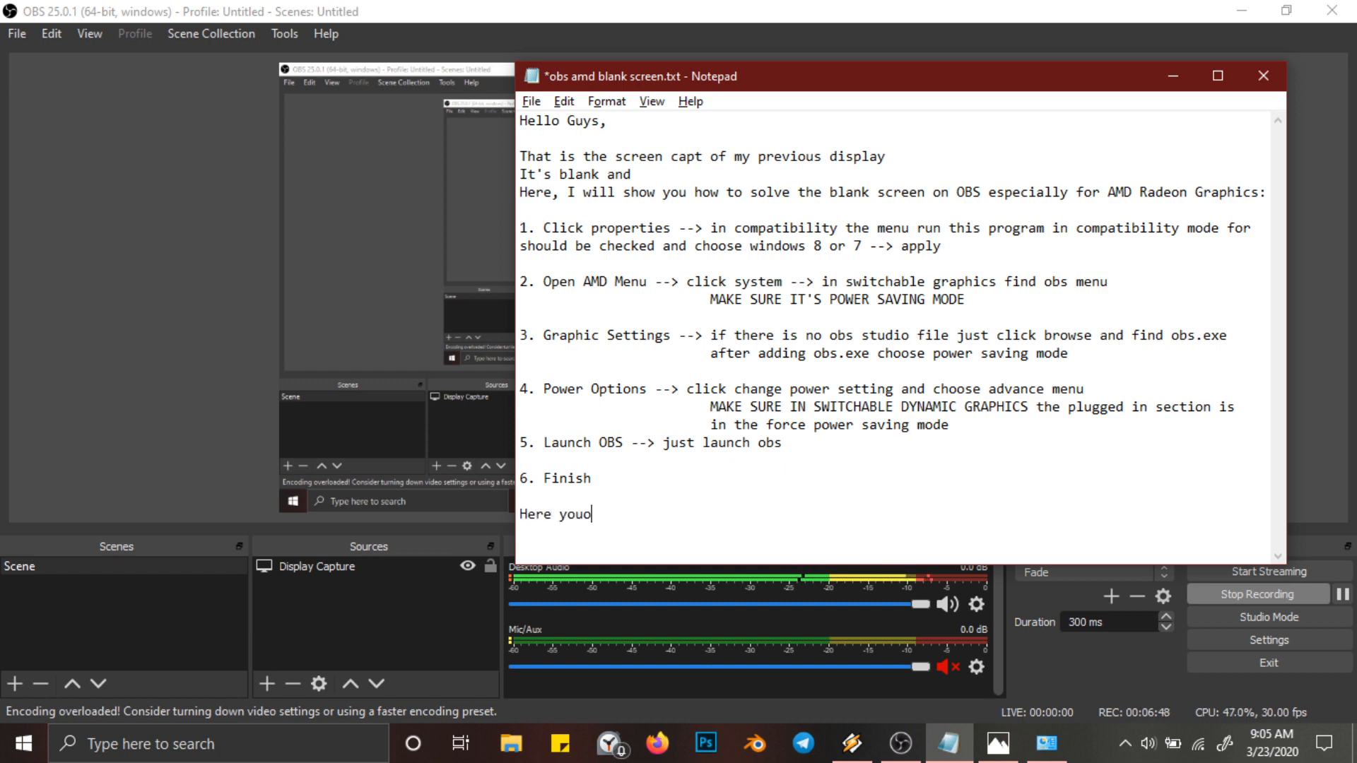
key("BackSpace")
type("can see th")
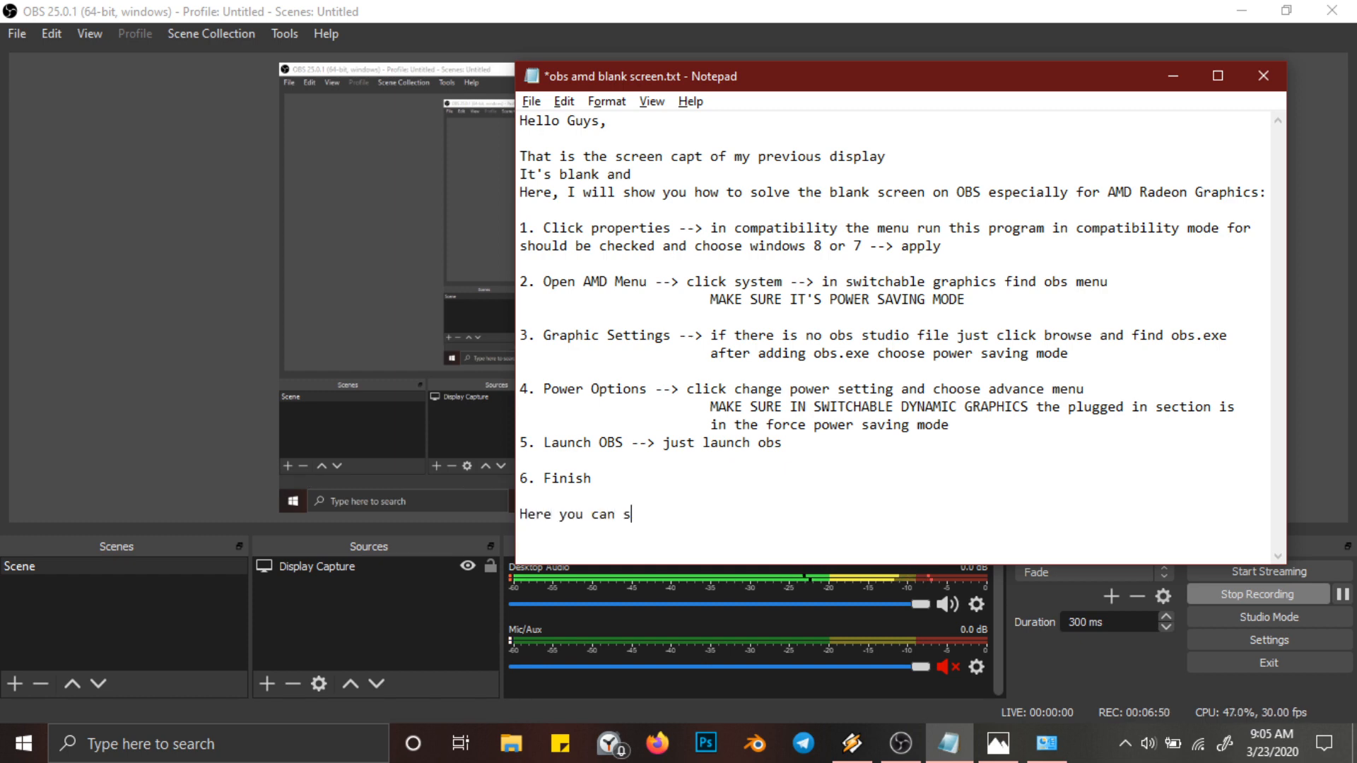
type("that it")
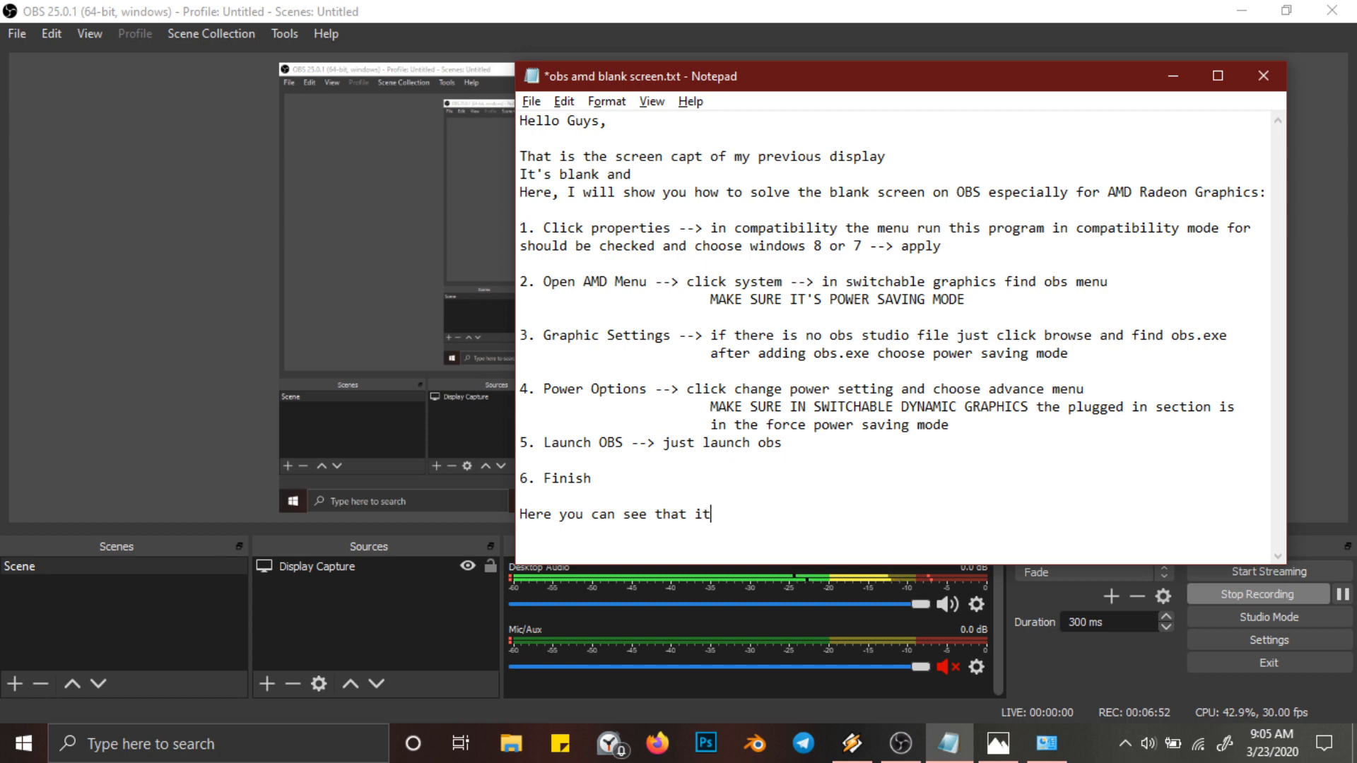
type("'s no longer black s")
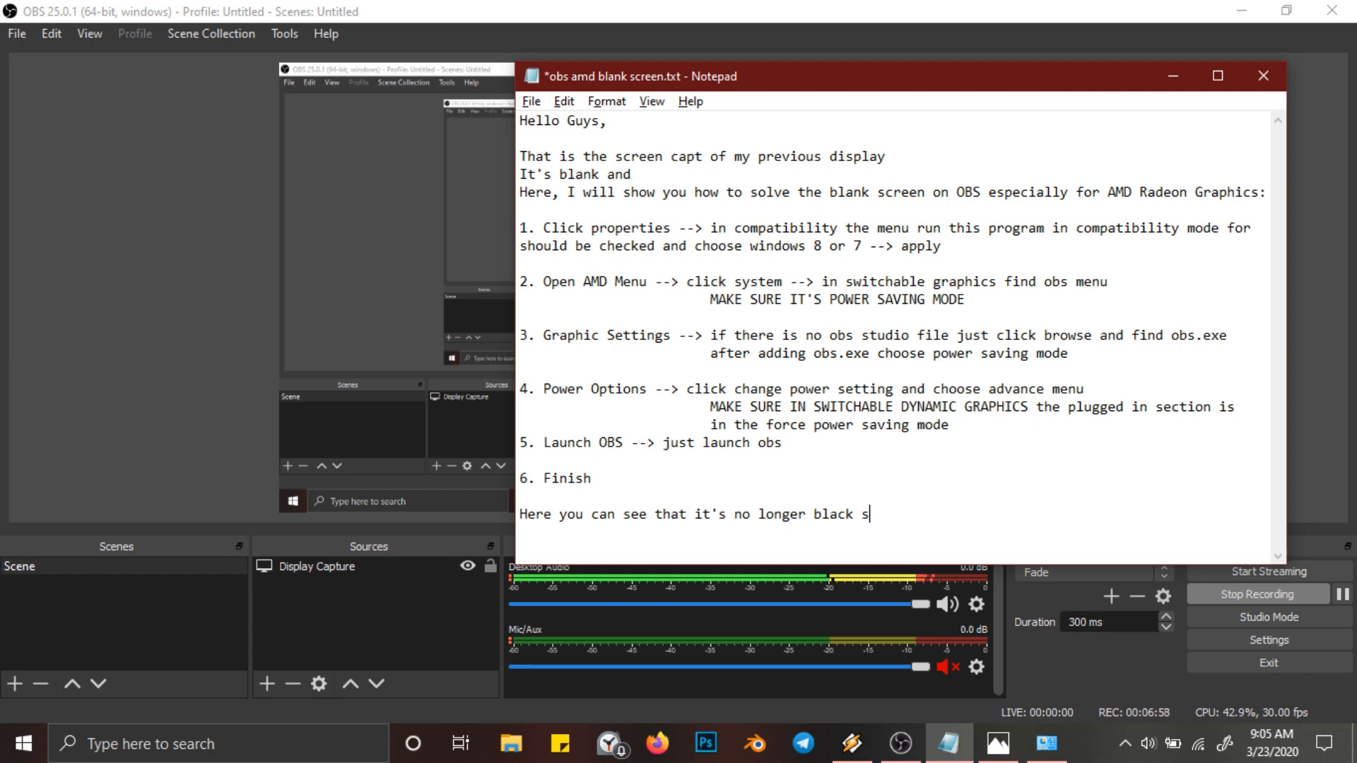
type("creen any")
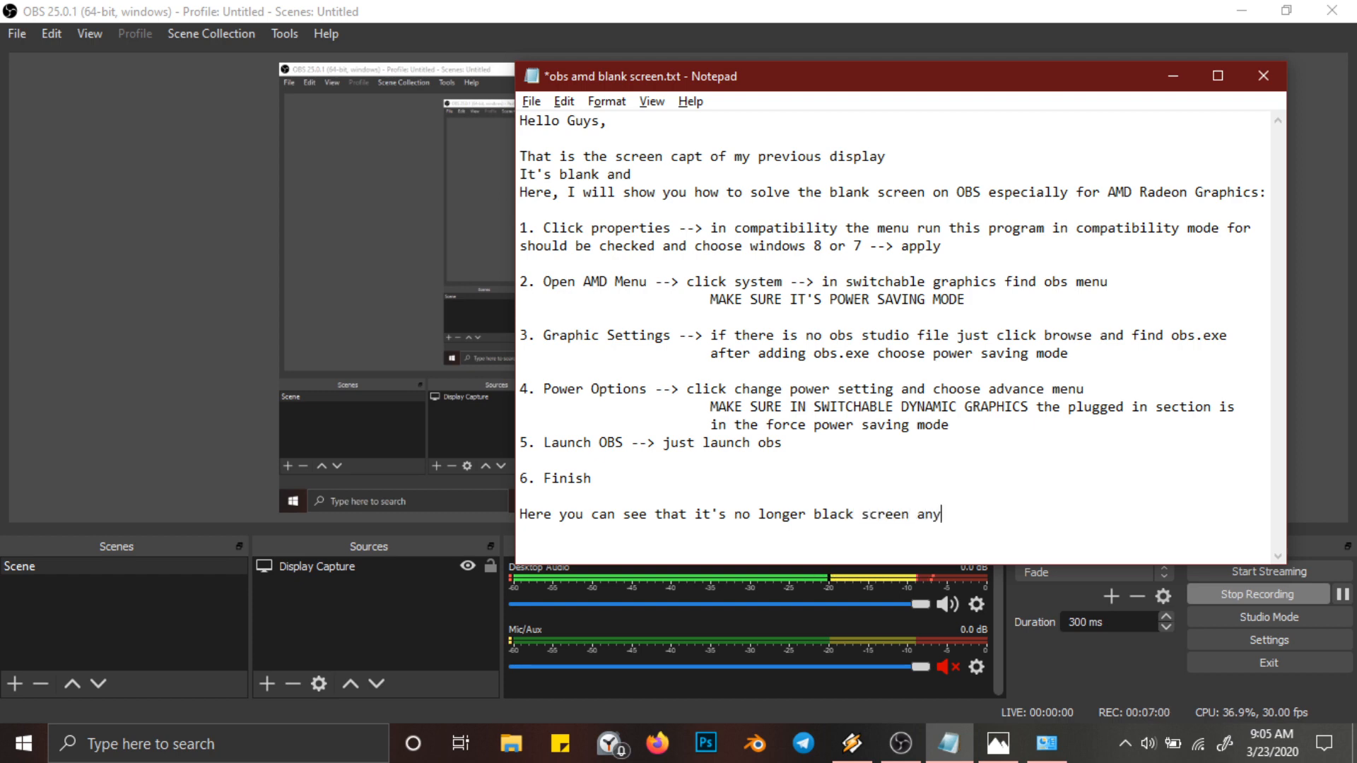
type("more,")
Add the line "like, comment and subscribe" below the closing remark in the note, separated by a blank line.
key("Return")
type("like")
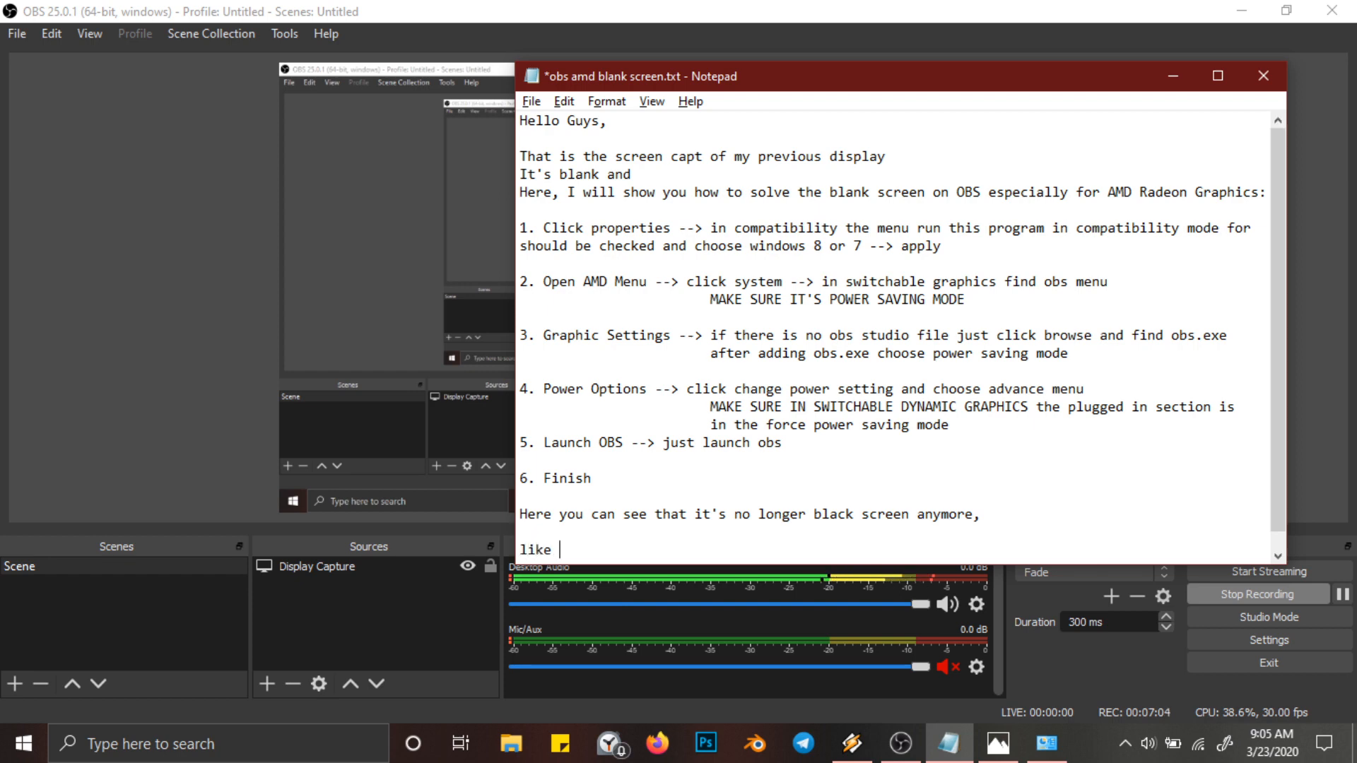
type(", comment and s")
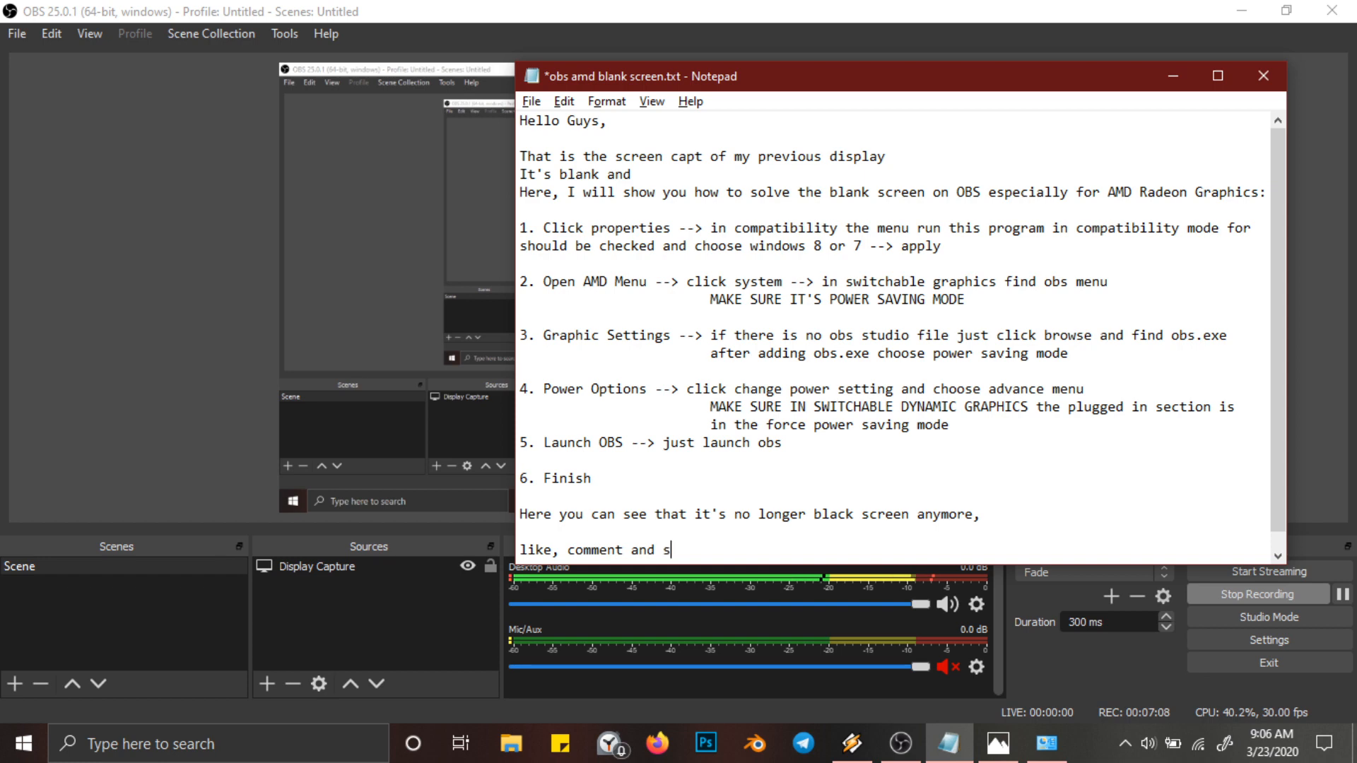
type("ubscribe")
End the note with the line "Thank you for watching ^^" after a blank line.
key("Return")
key("Return")
type("Thnk")
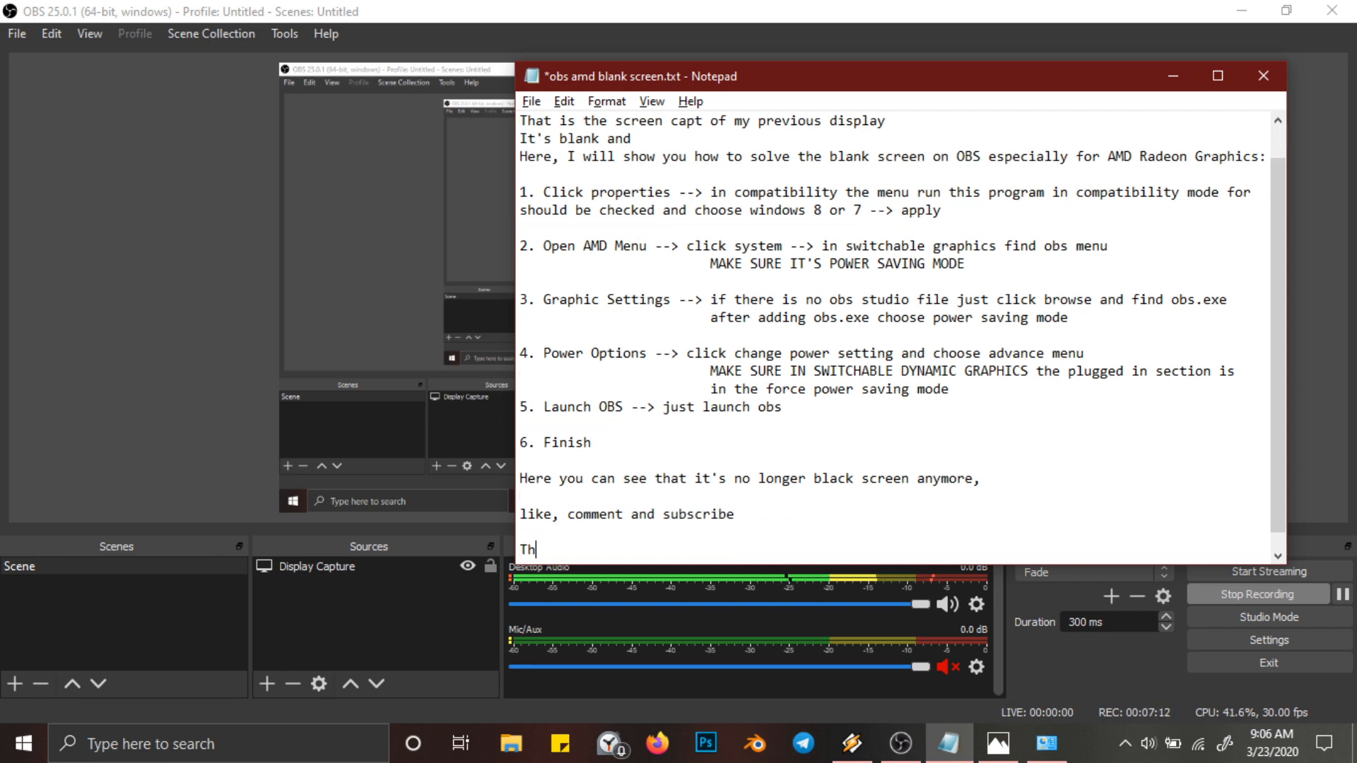
key("BackSpace")
key("BackSpace")
key("BackSpace")
type("ank you for watching ")
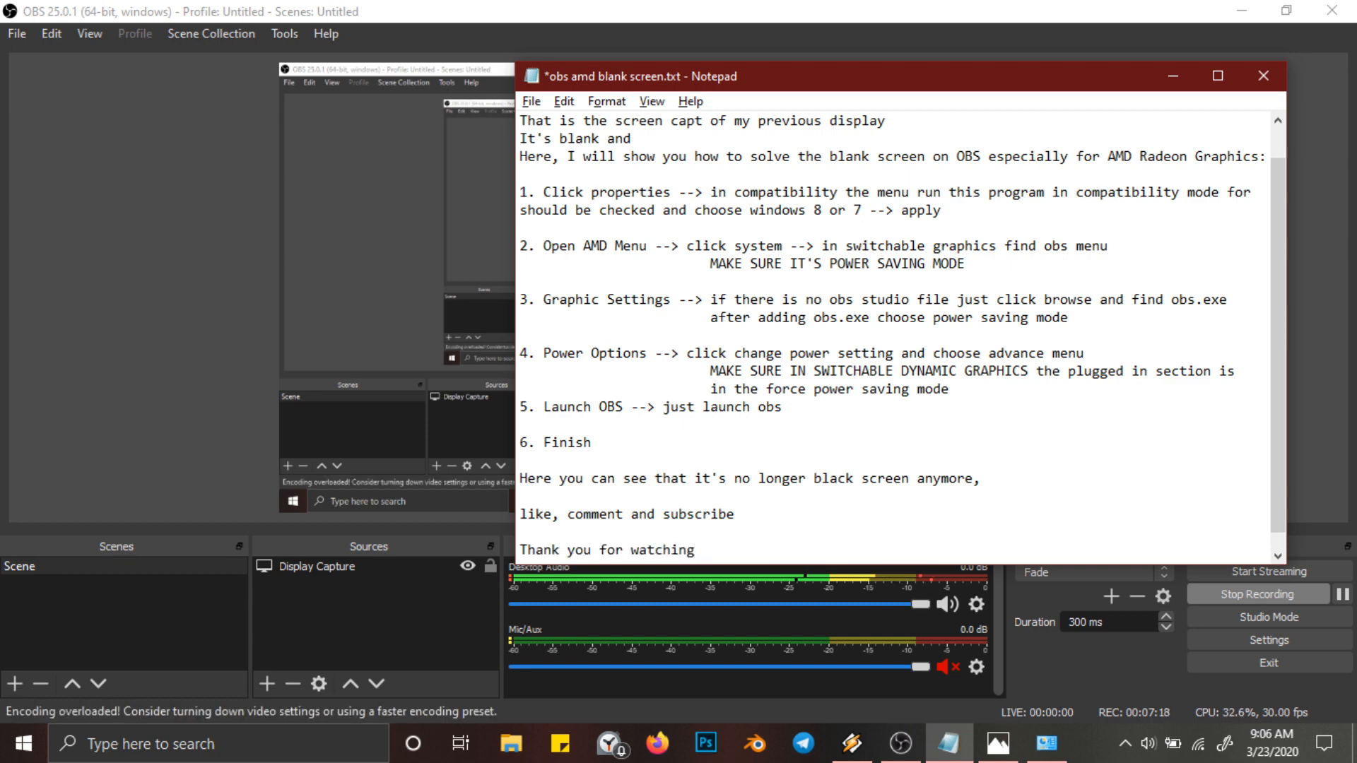
type("^")
key("BackSpace")
type("^^")
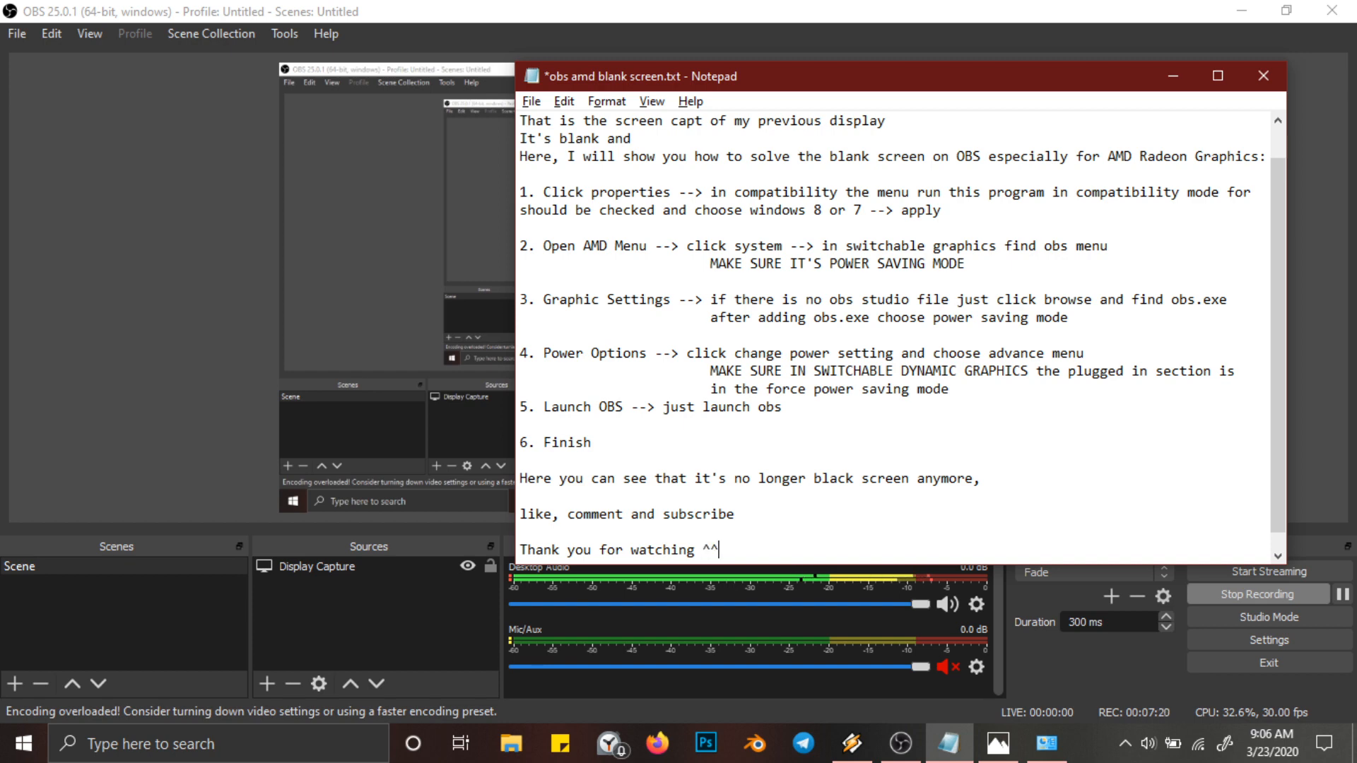